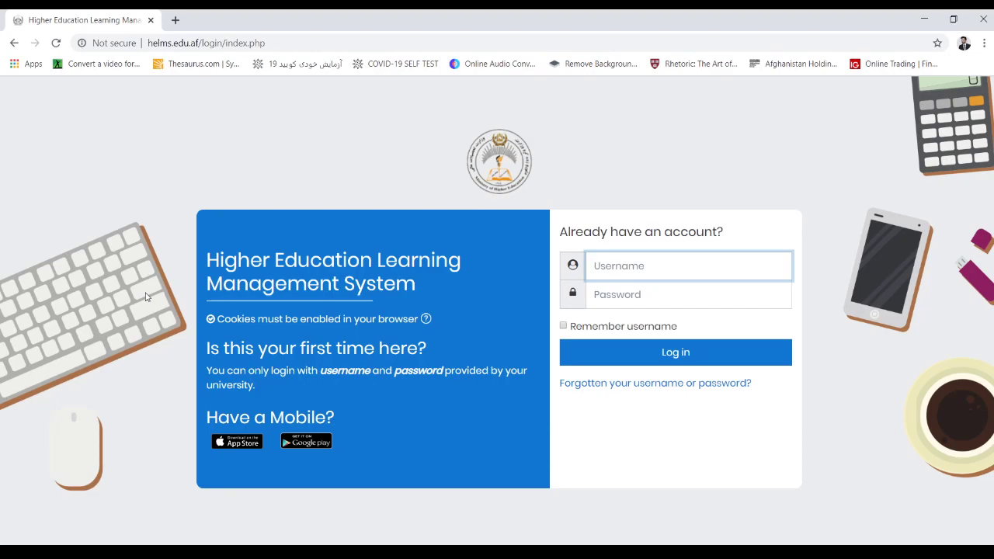
- Log in to the Higher Education Learning Management System with the instructor's username and the account password
text(b)
click(601, 326)
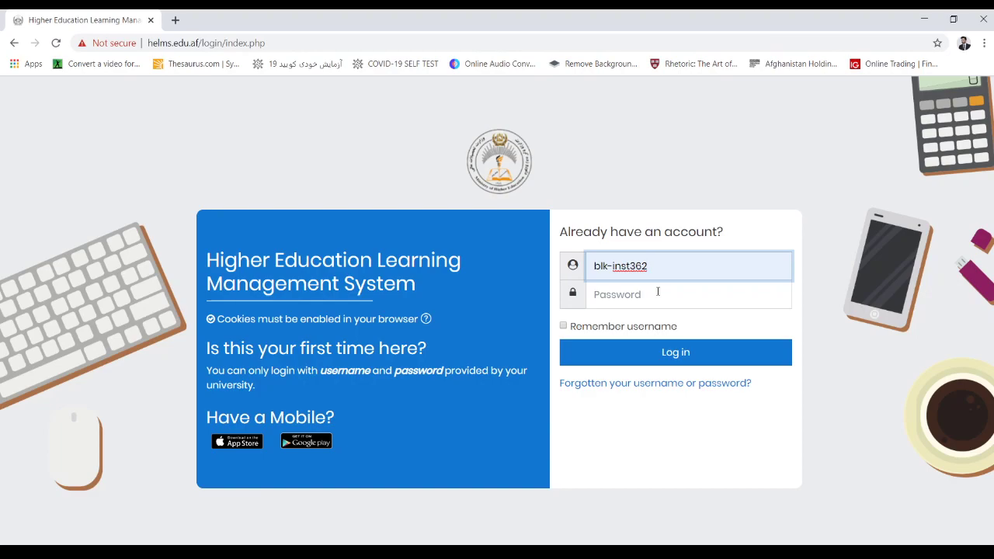
click(657, 291)
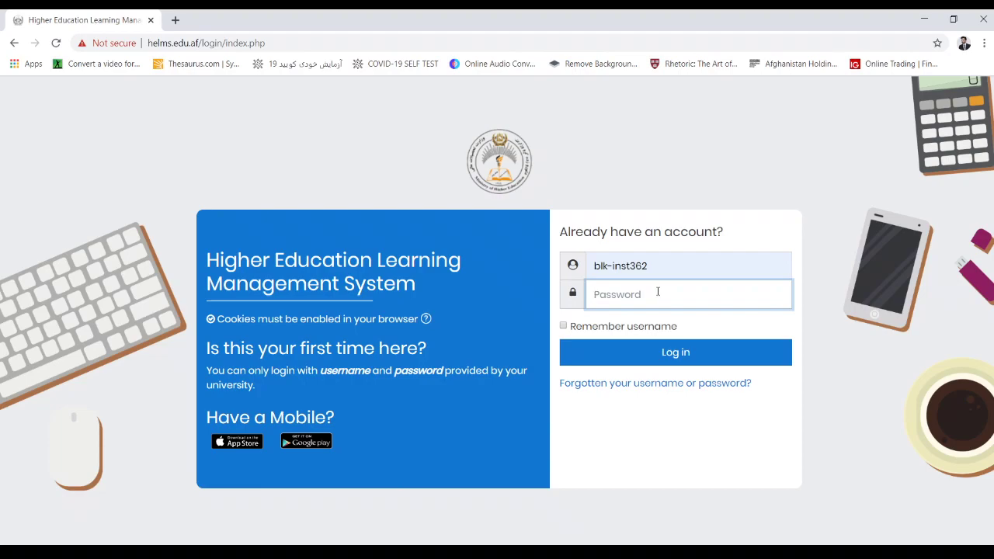
text(*)
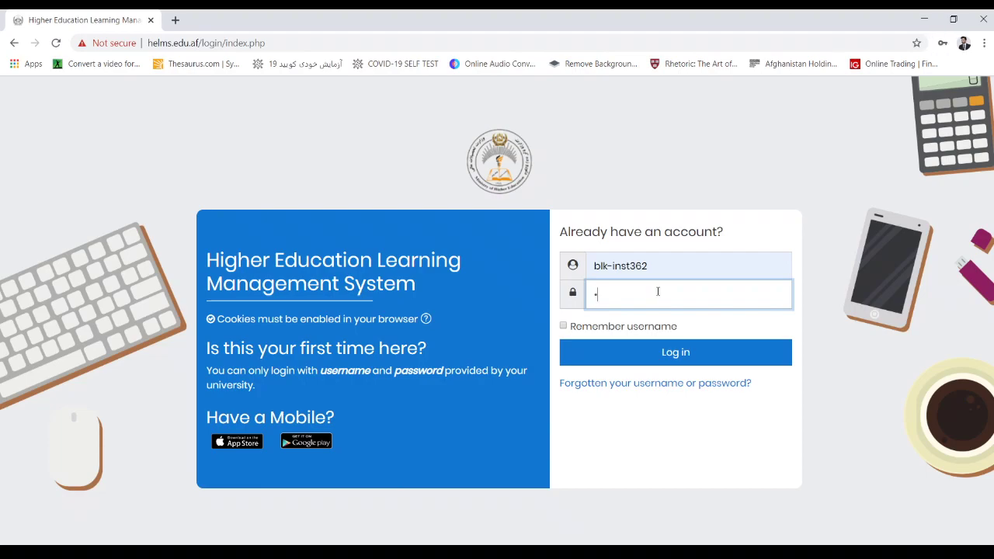
text(**********)
click(655, 362)
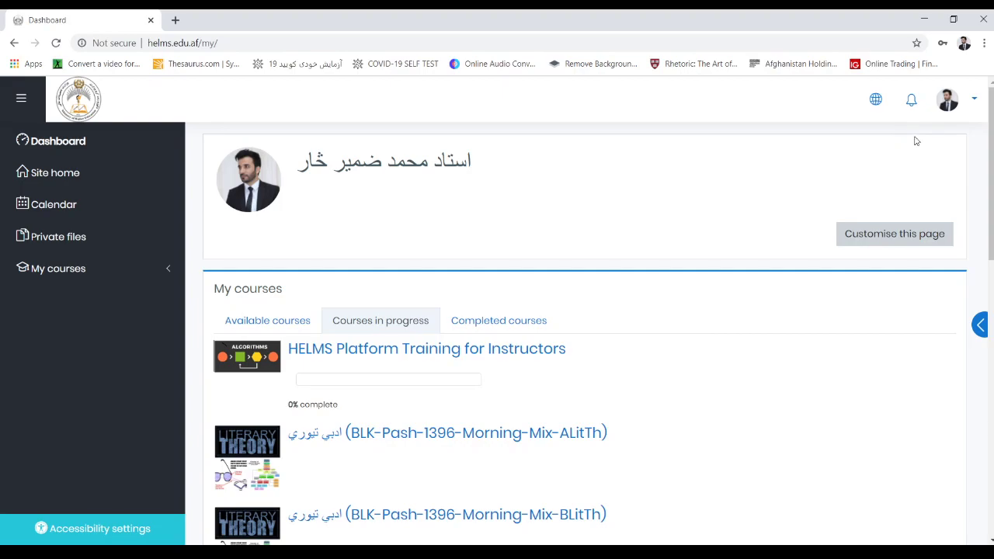
- Open the change password form from the user profile's settings and go through its current and new password fields
click(975, 101)
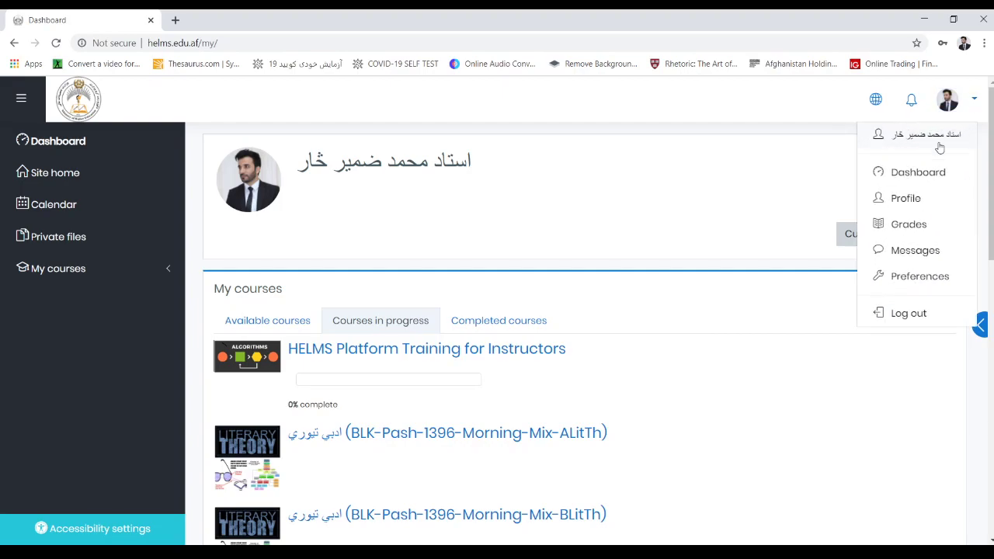
click(915, 201)
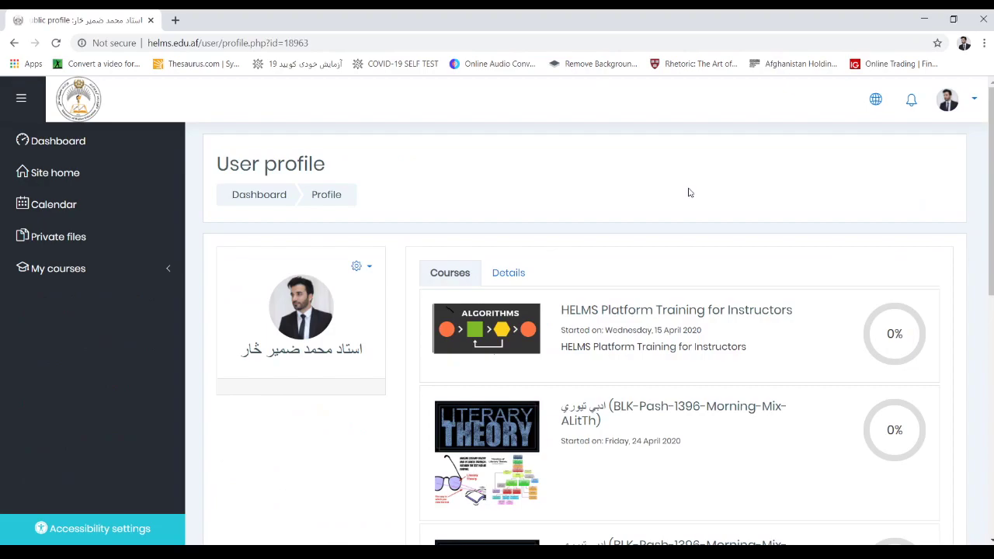
click(369, 269)
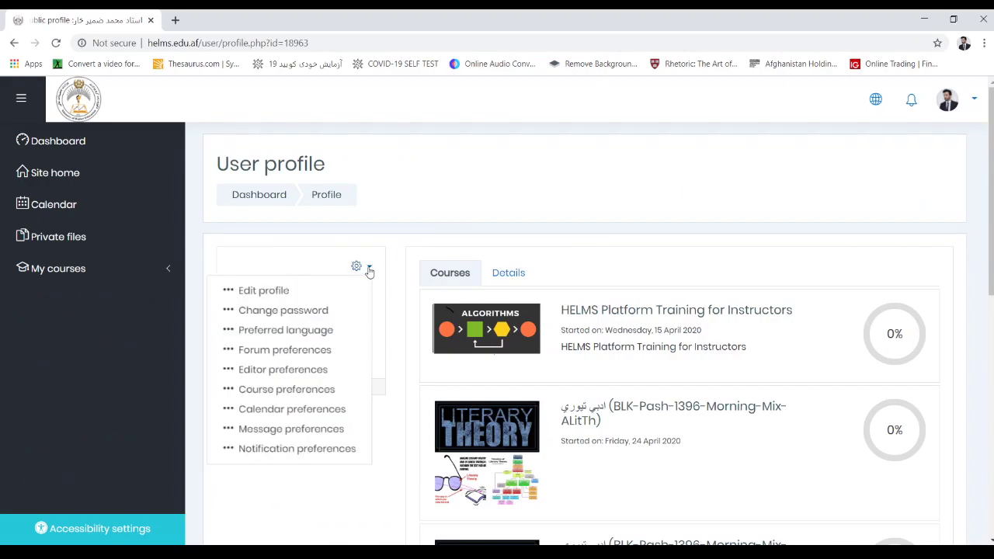
click(327, 312)
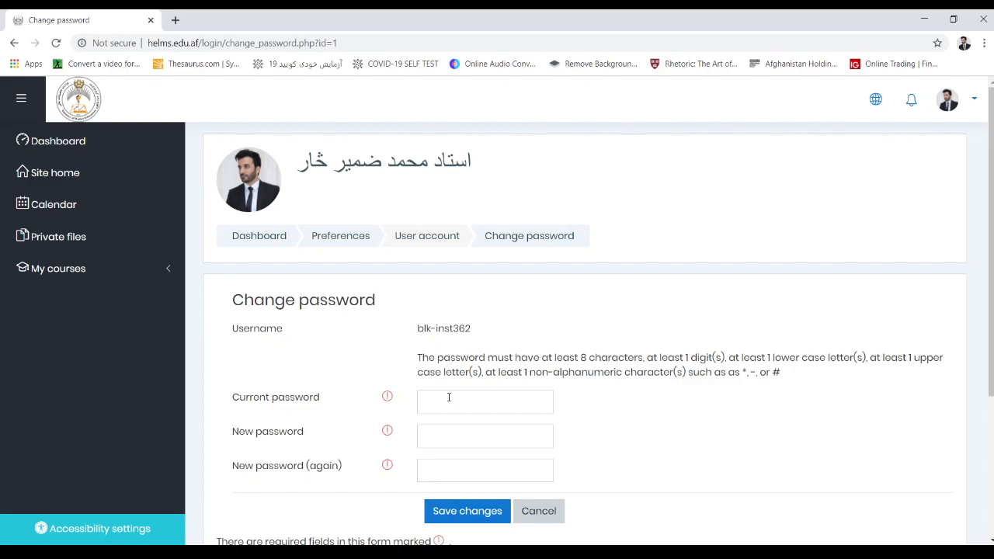
click(449, 396)
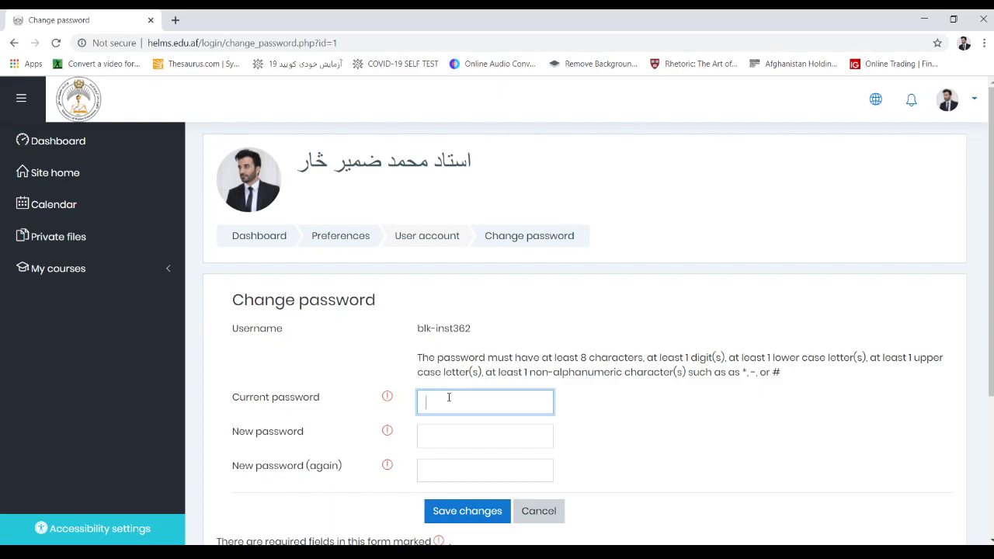
click(458, 438)
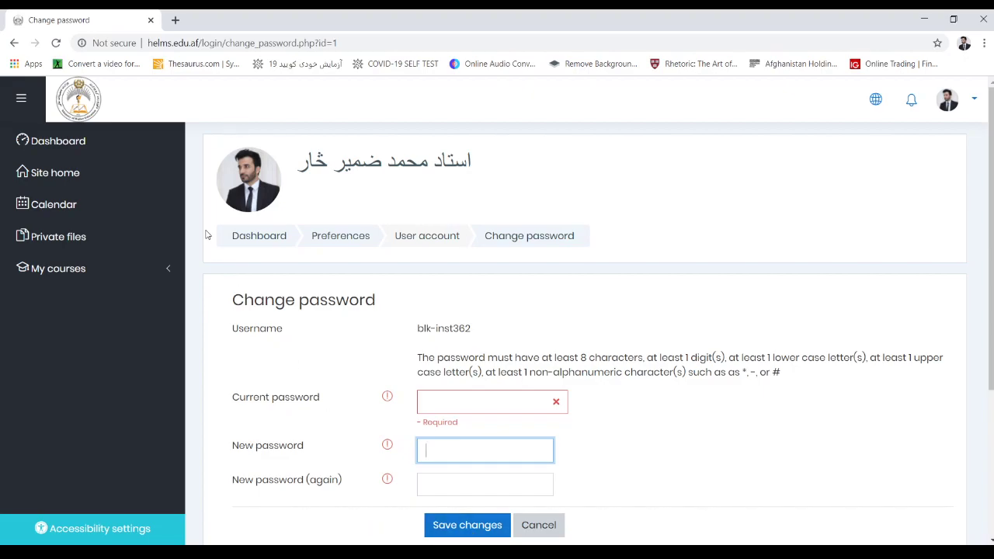
- Return to the dashboard and open the HELMS Platform Training for Instructors course from the courses in progress
click(86, 145)
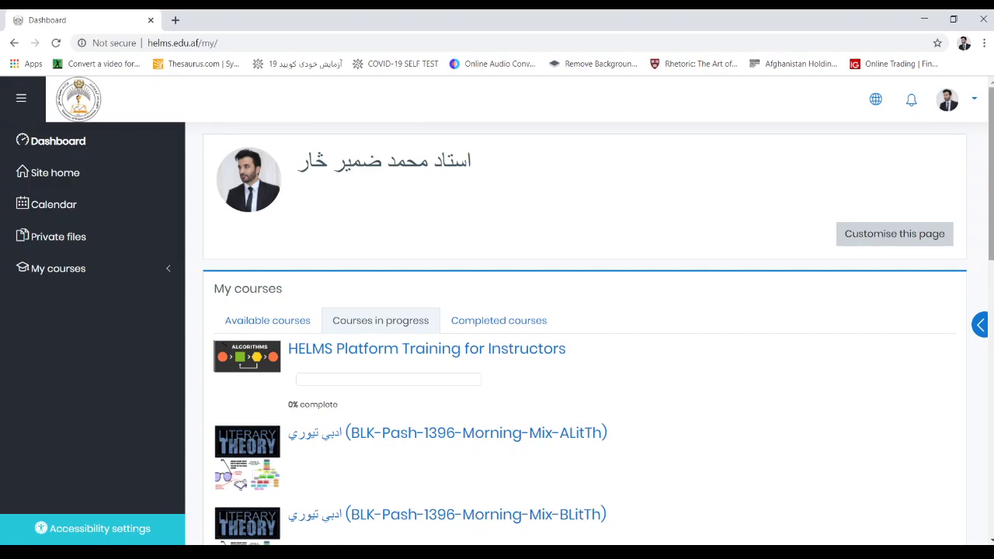
drag(991, 170, 991, 222)
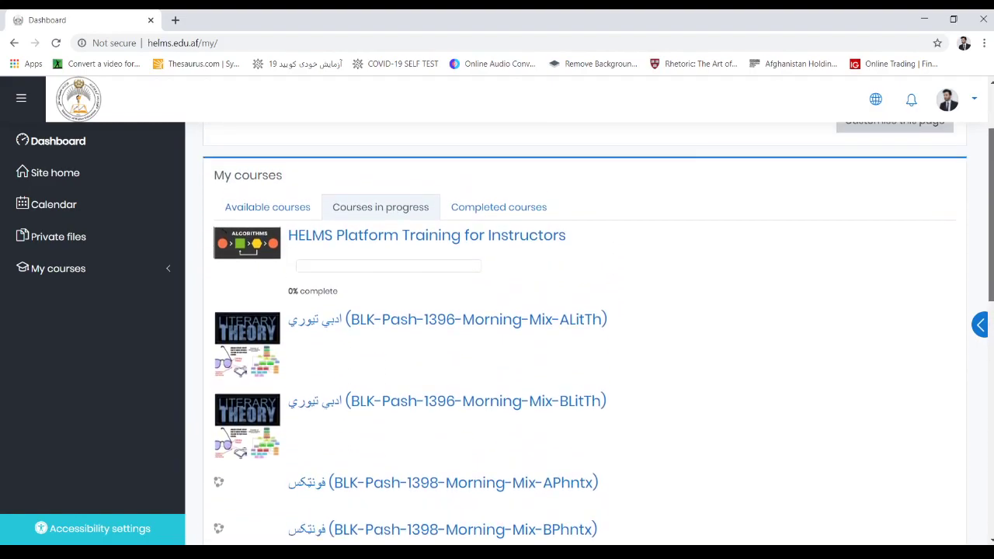
scroll(590, 332, down, 1)
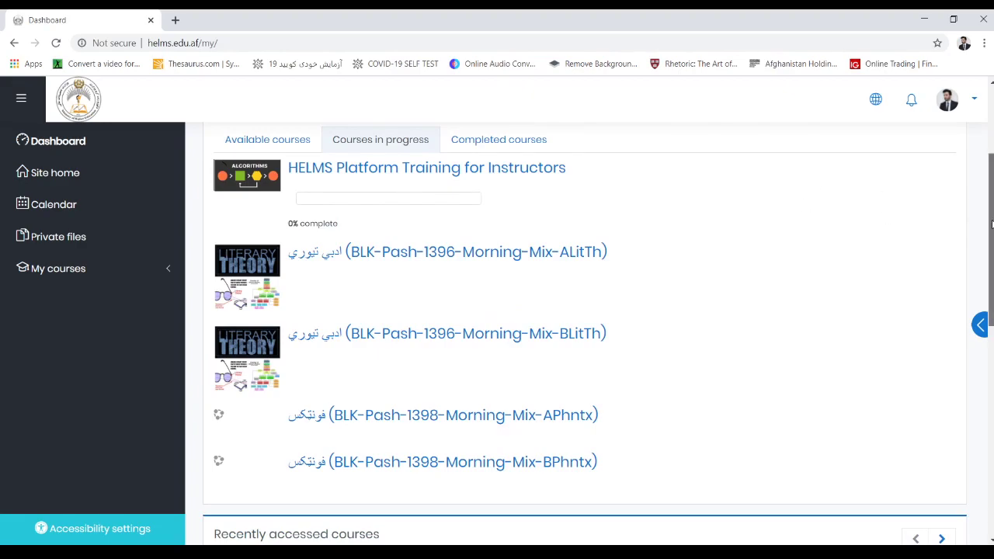
scroll(990, 224, up, 1)
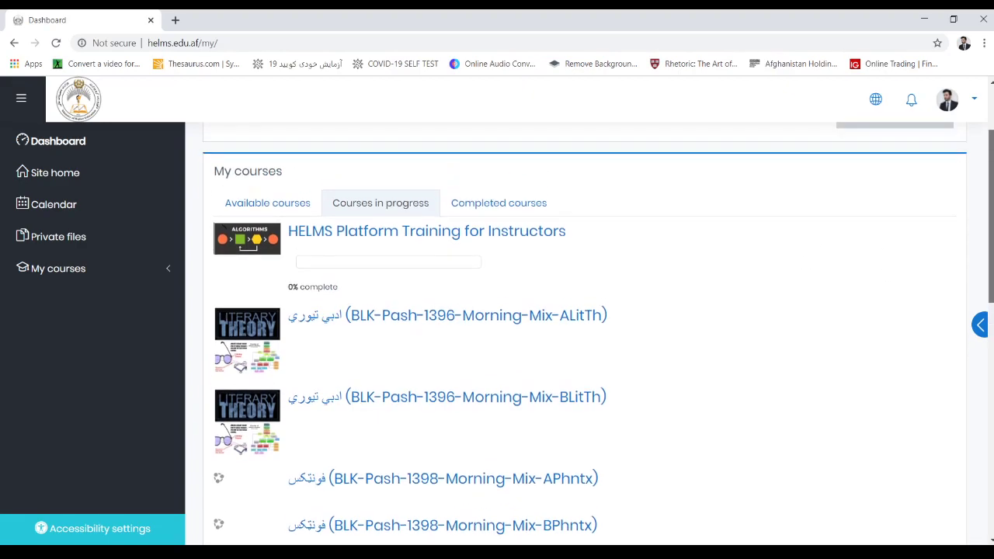
click(403, 233)
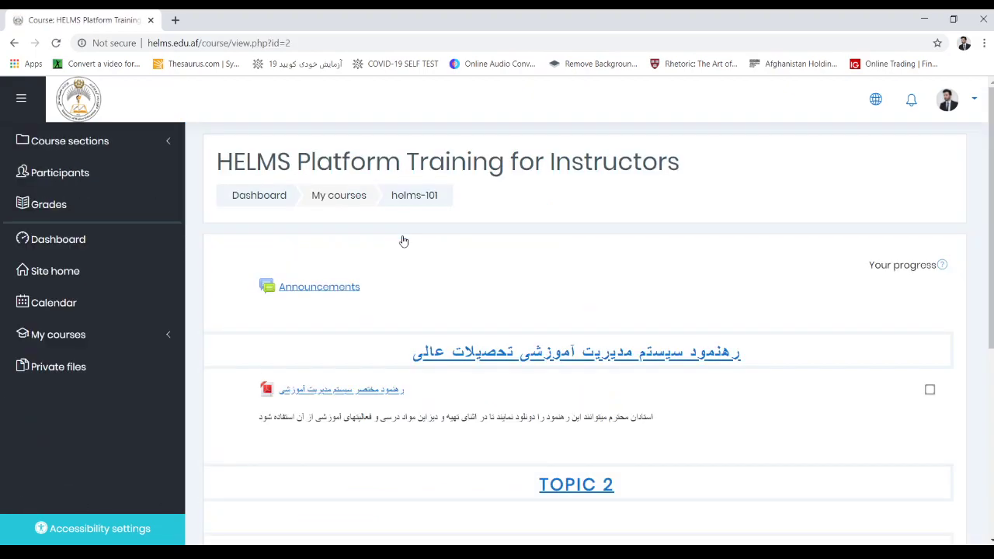
- Open the course's PDF guide to the learning management system, look through its pages, and return to the course page
click(341, 398)
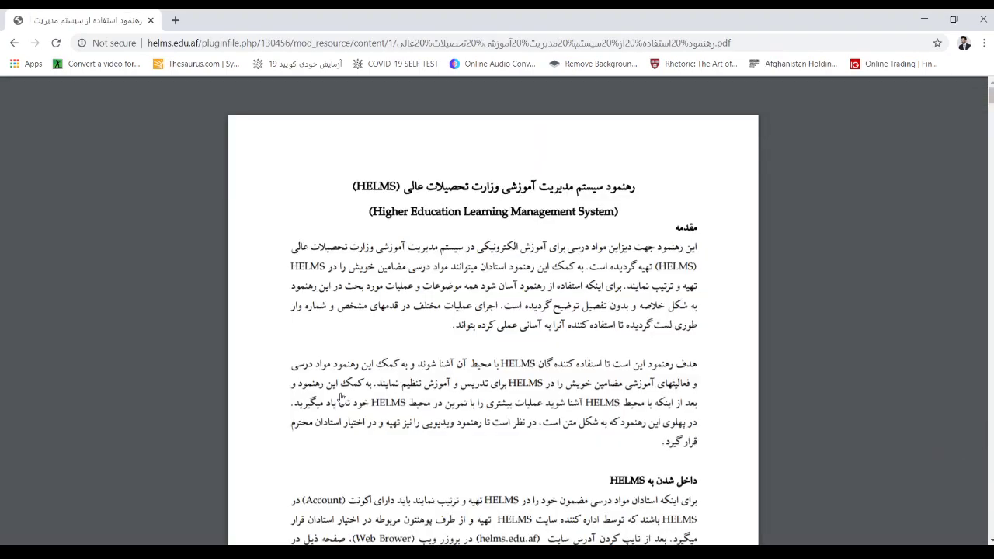
mouse_move(947, 104)
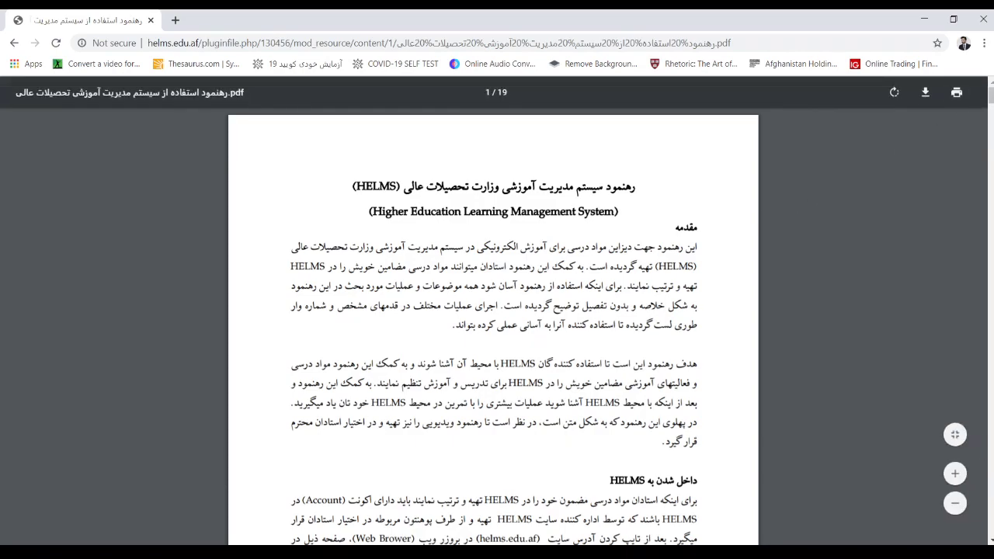
scroll(493, 326, down, 20)
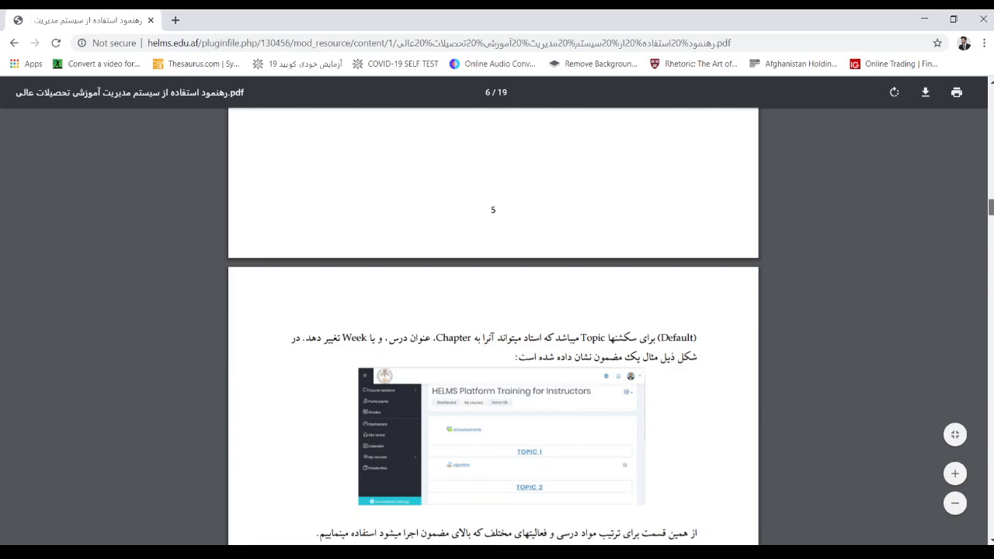
scroll(521, 274, down, 20)
scroll(493, 326, down, 10)
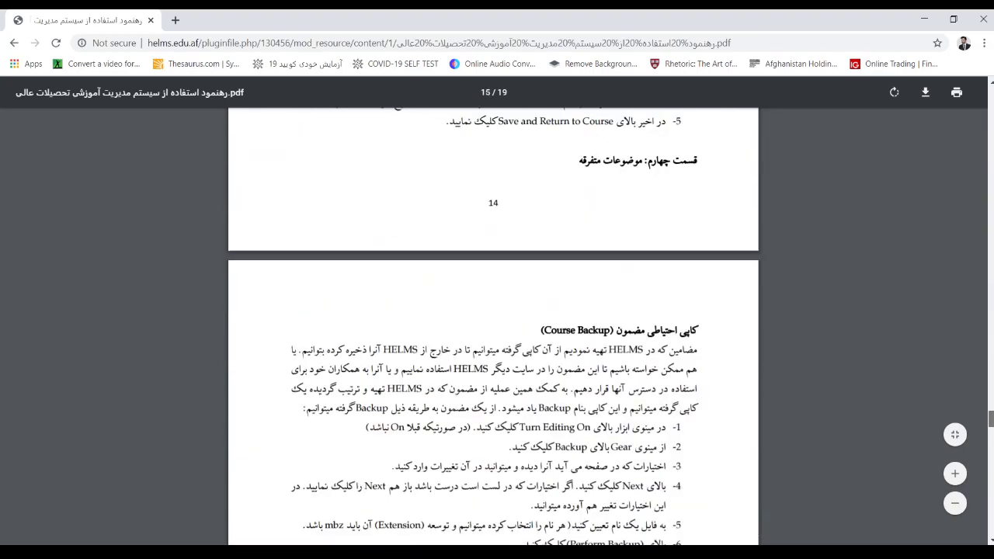
drag(990, 420, 983, 92)
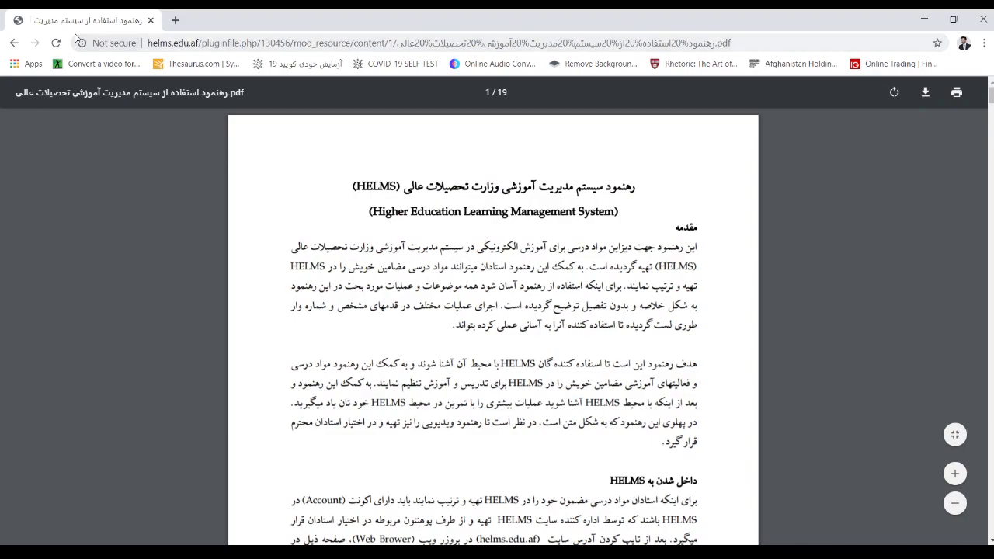
click(13, 43)
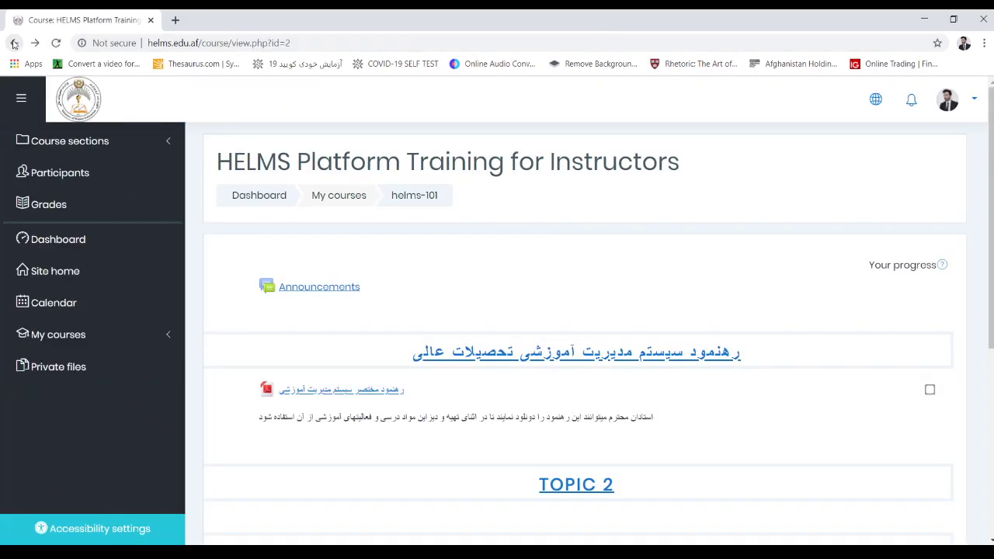
- Return to the dashboard and view the available interface languages and the notifications
click(41, 240)
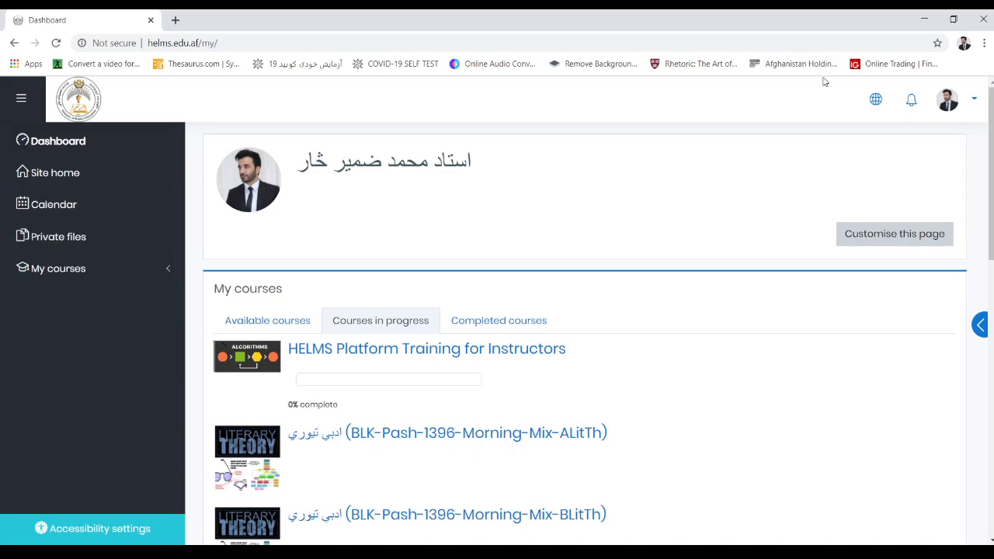
click(877, 101)
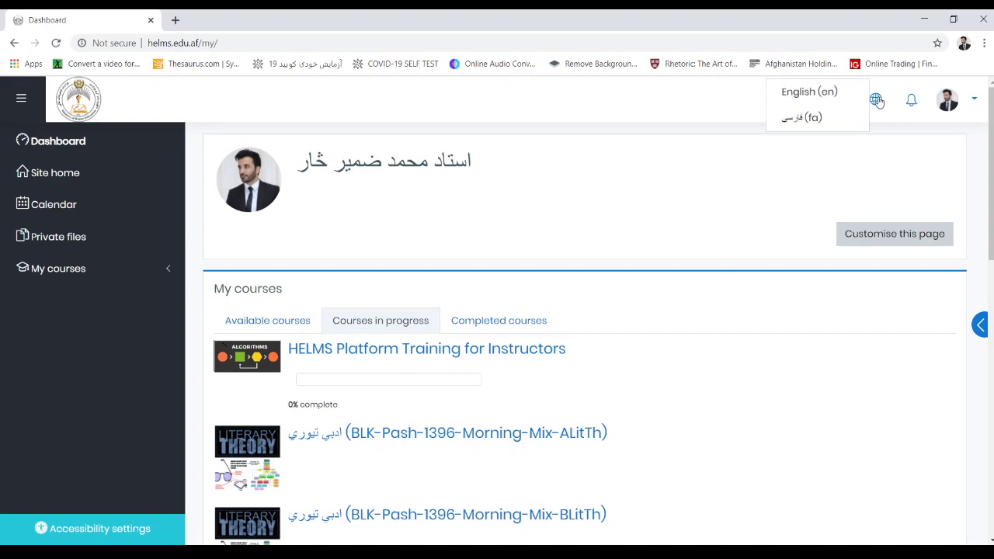
click(903, 120)
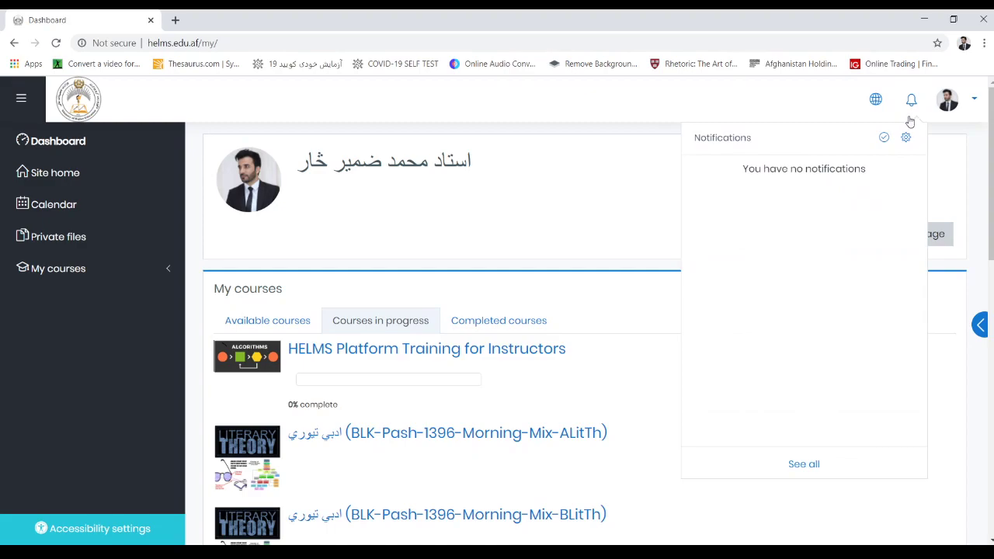
click(822, 113)
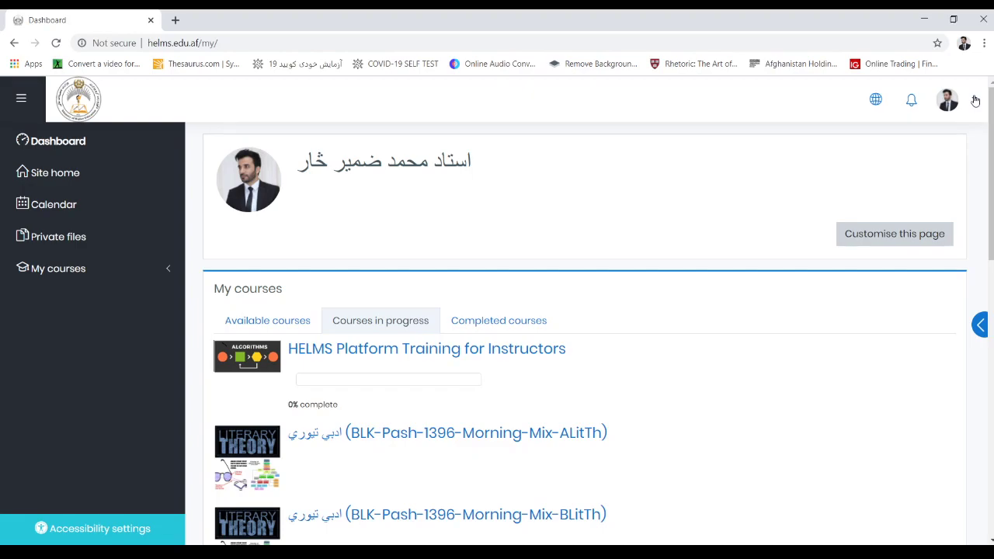
- Show and hide the Timeline blocks on the dashboard, and collapse the navigation sidebar to icons
click(981, 326)
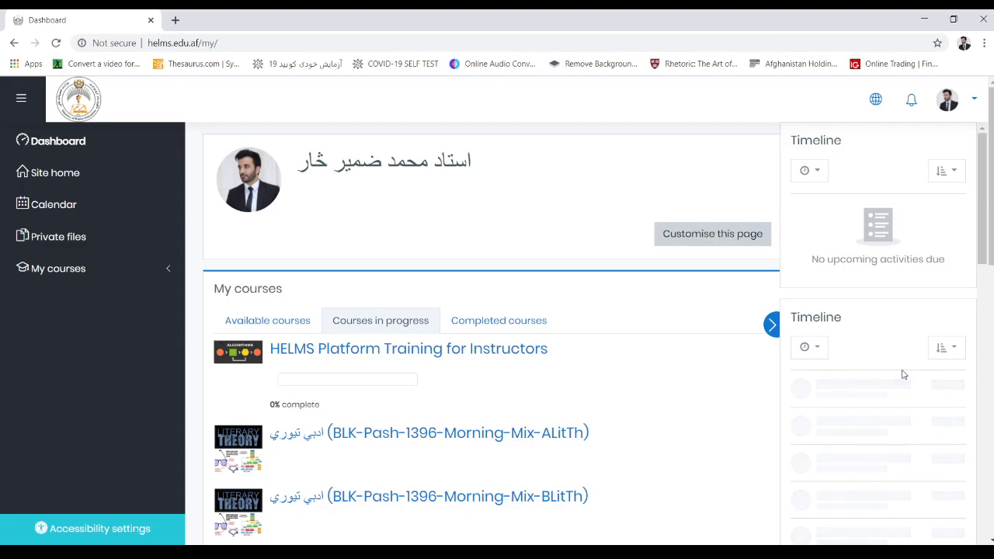
click(772, 324)
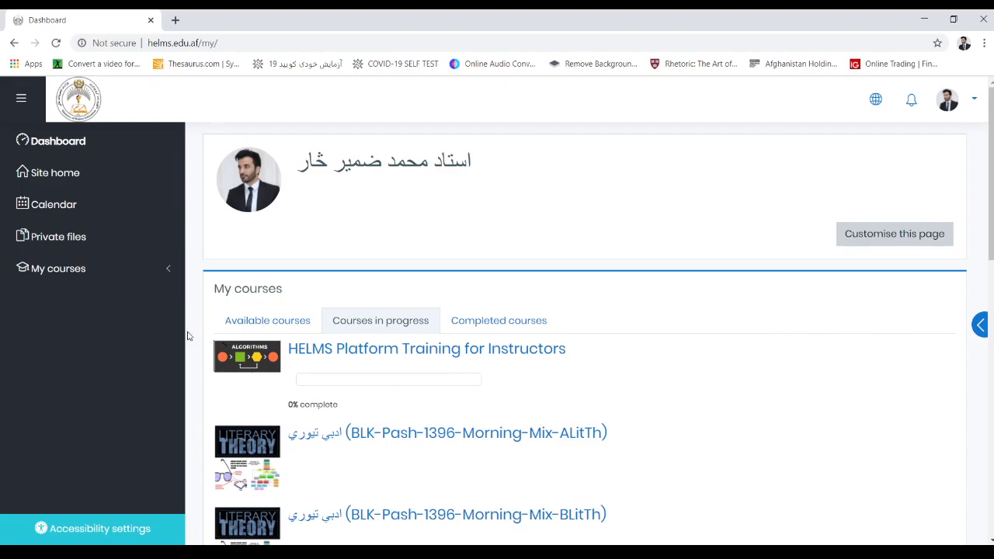
click(26, 105)
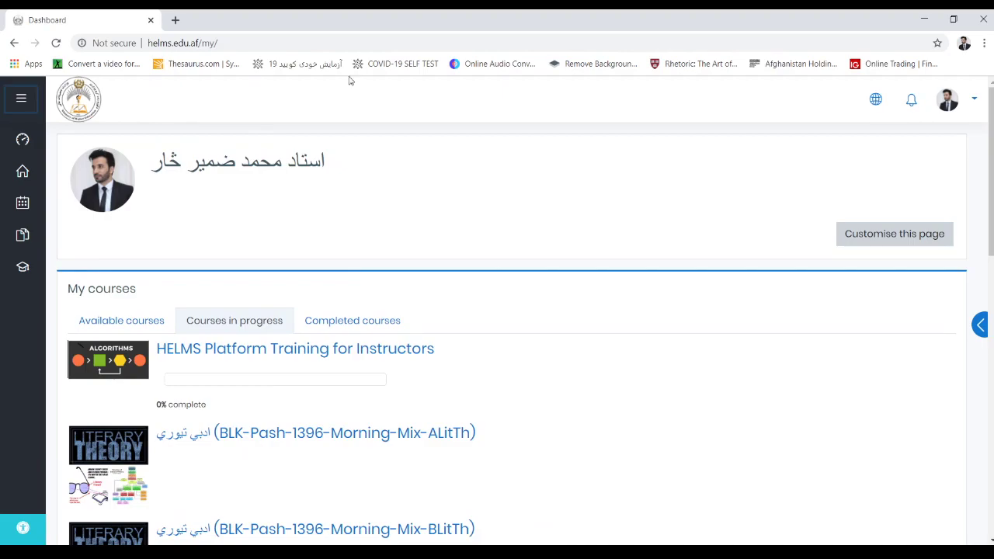
- Open the ادبي تيوري (BLK-Pash-1396-Morning-Mix-ALitTh) course from the dashboard's courses in progress
drag(990, 171, 990, 282)
scroll(505, 326, down, 2)
scroll(505, 326, up, 4)
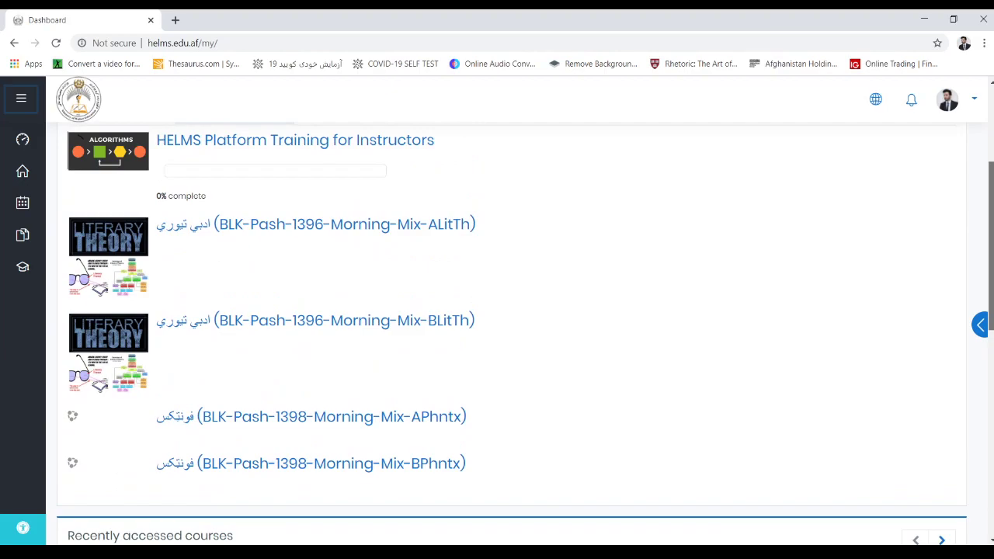
scroll(525, 333, up, 1)
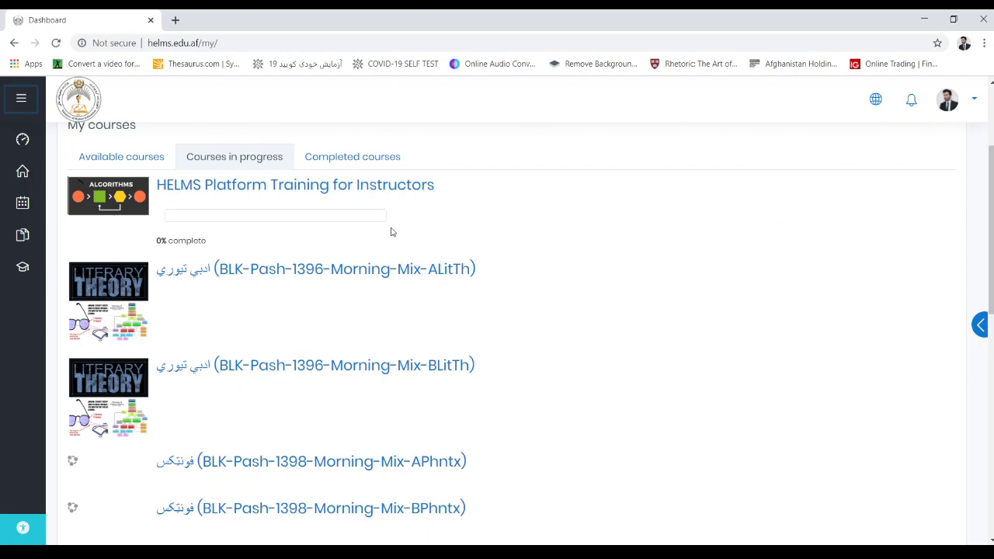
click(329, 270)
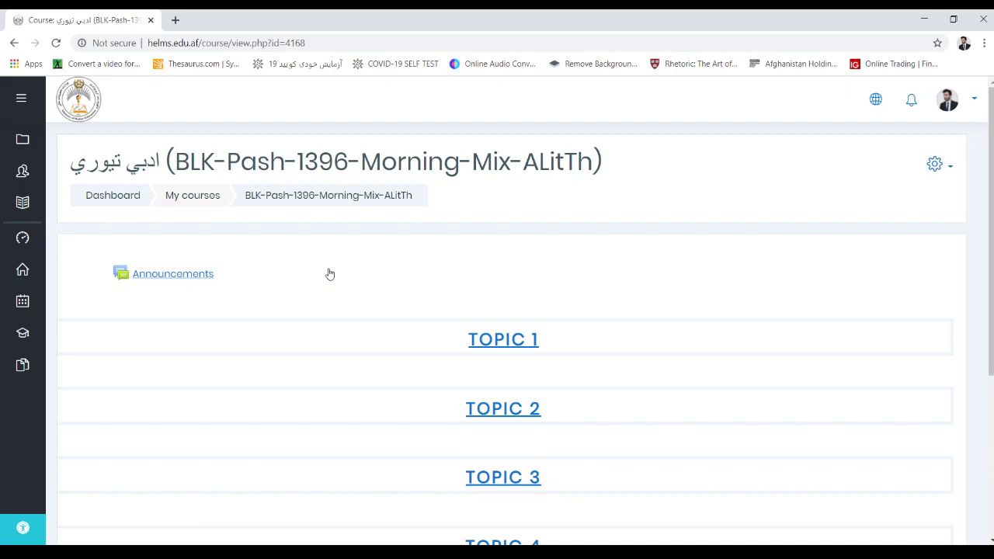
- Look over the course's topic sections and jump to the Topic 1 section
drag(991, 233, 977, 293)
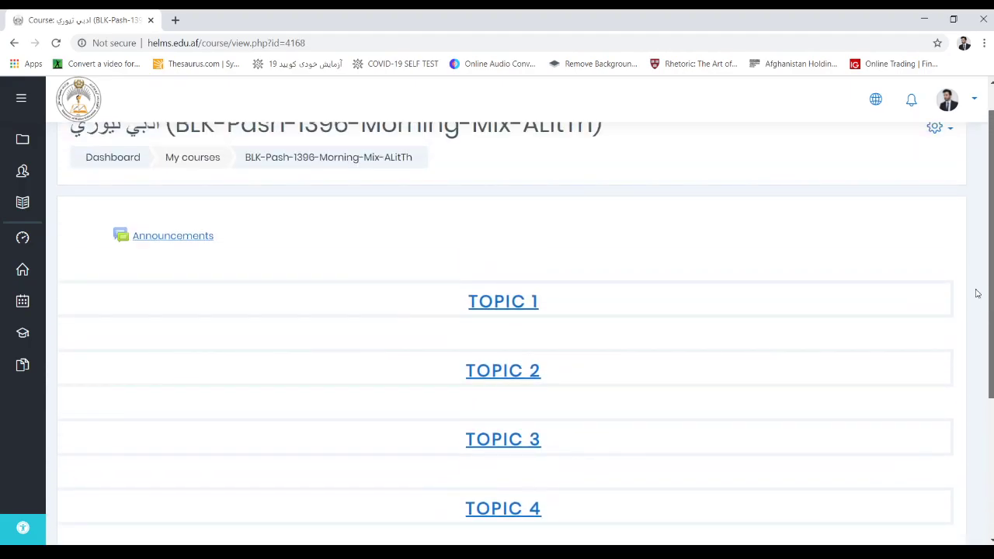
scroll(977, 293, up, 1)
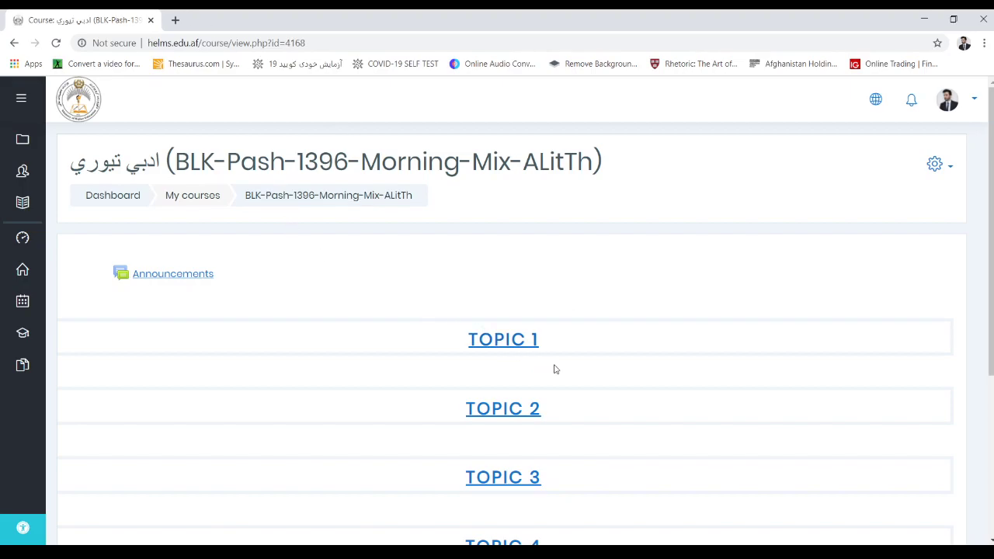
click(504, 338)
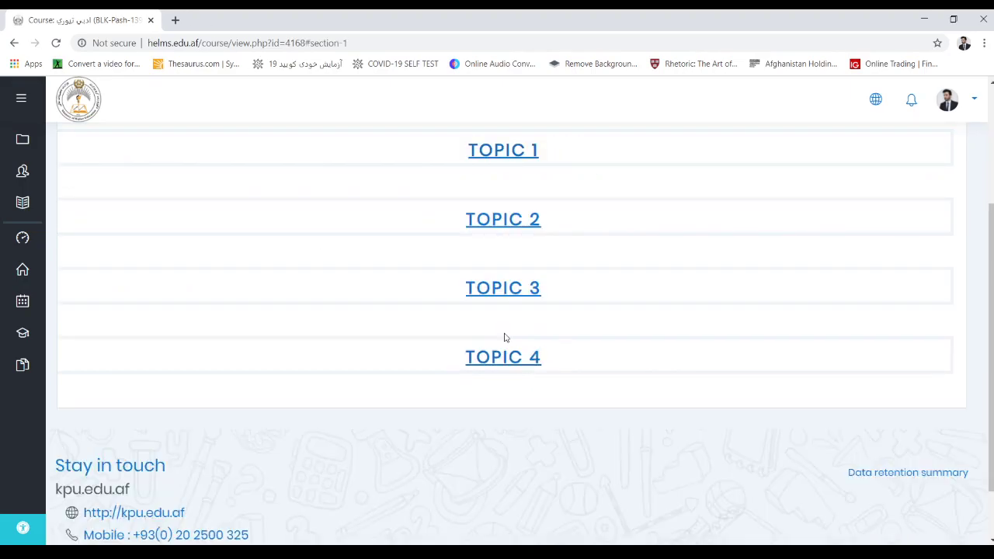
scroll(504, 337, up, 3)
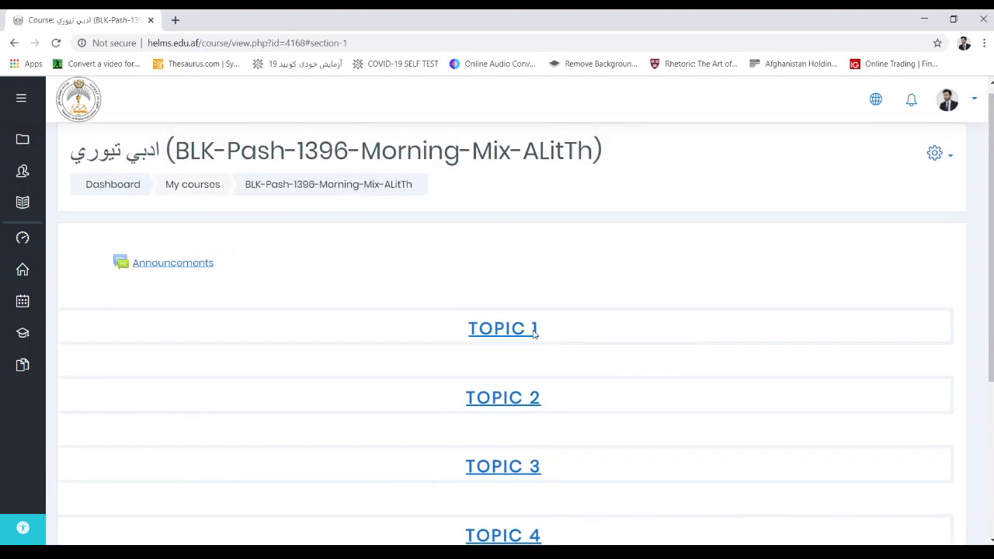
- Turn on editing for the ادبي تيوري (BLK-Pash-1396-Morning-Mix-ALitTh) course
scroll(989, 282, up, 1)
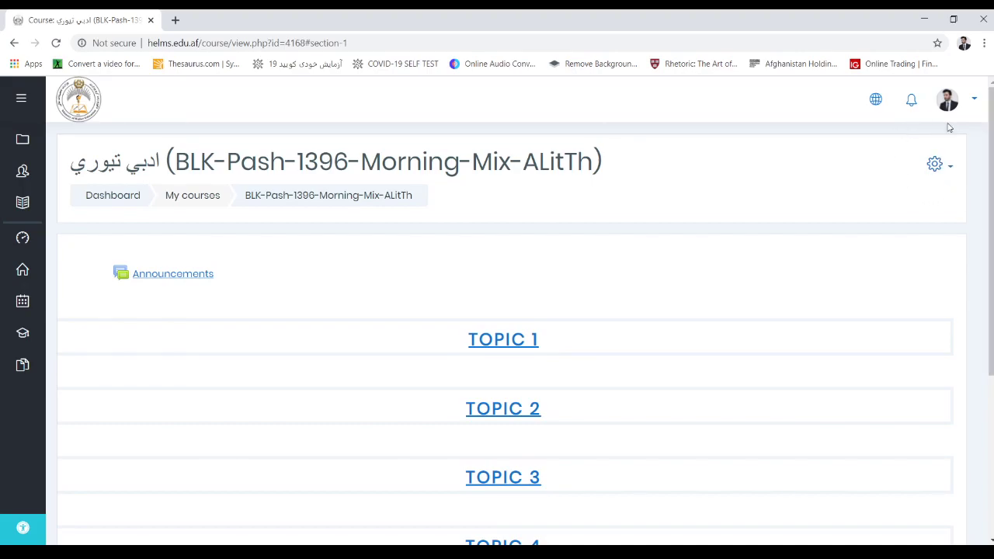
click(952, 170)
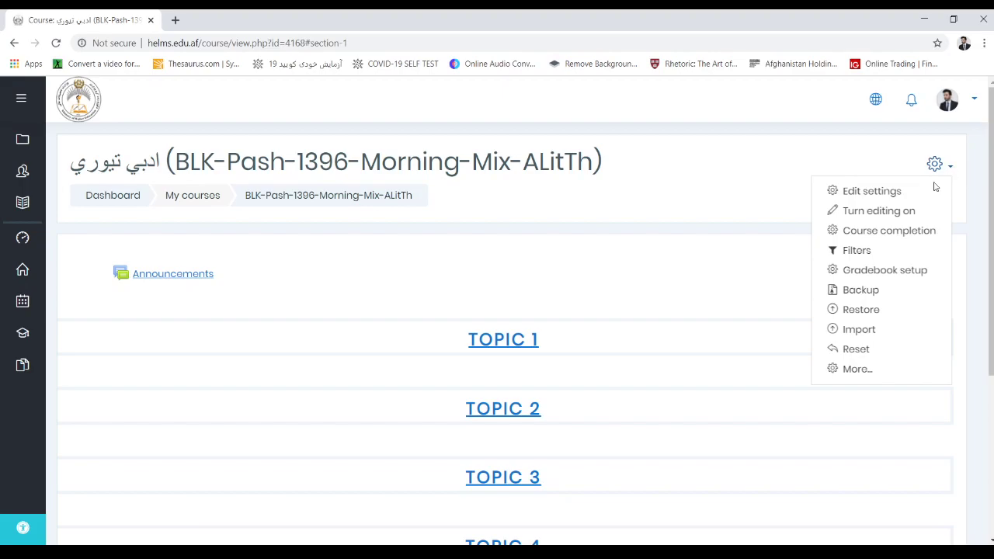
click(901, 214)
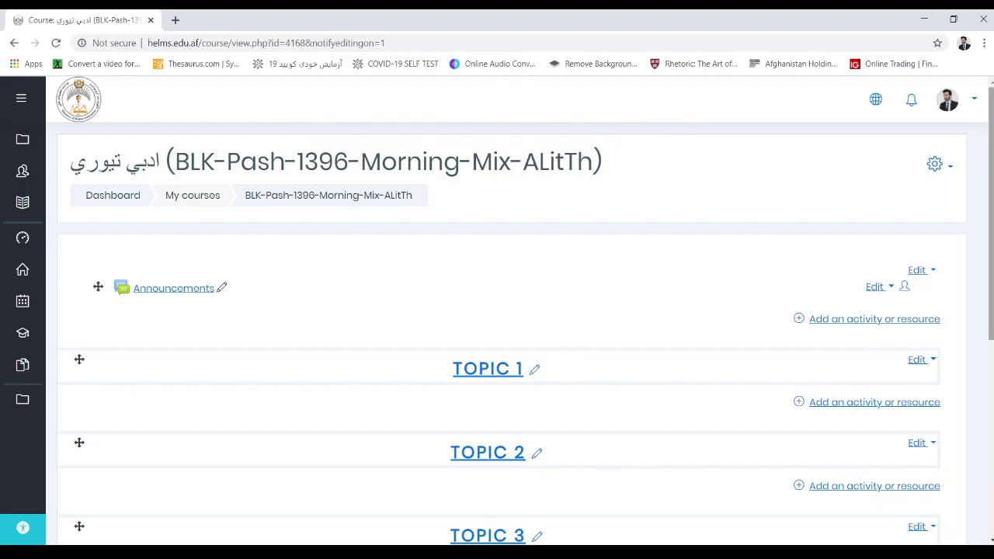
- Rename the Topic 1 section as لومړی فصل
scroll(600, 193, down, 1)
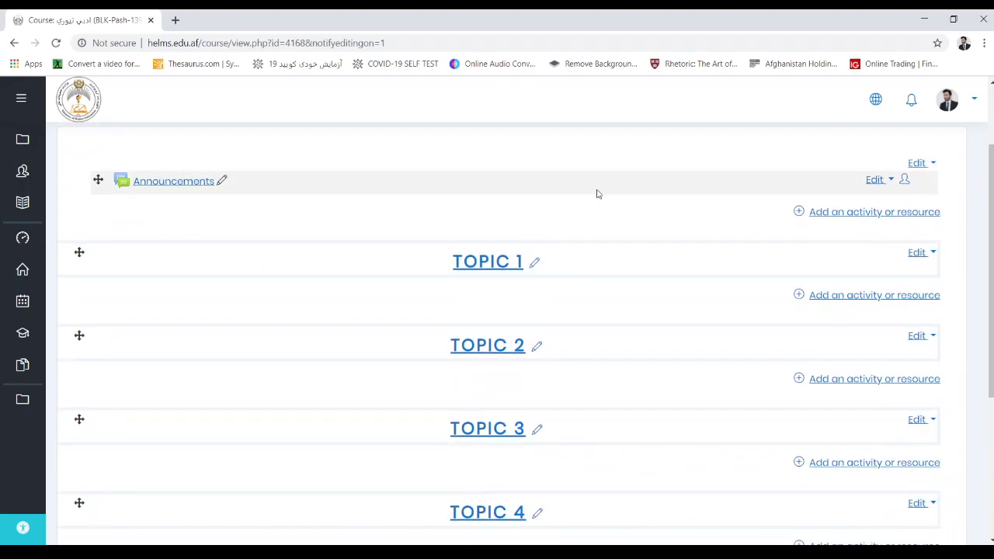
click(535, 265)
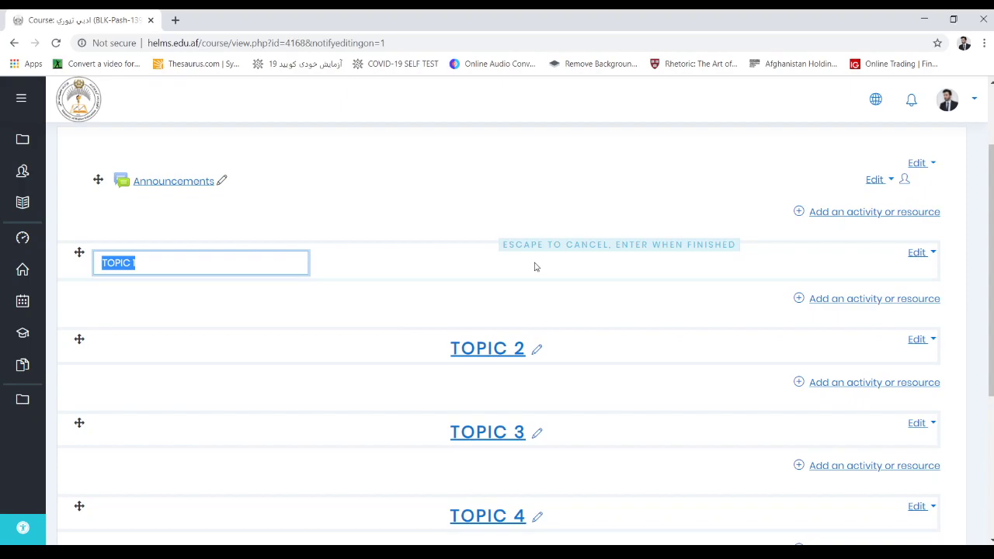
text(ا)
key(BackSpace)
text(لو)
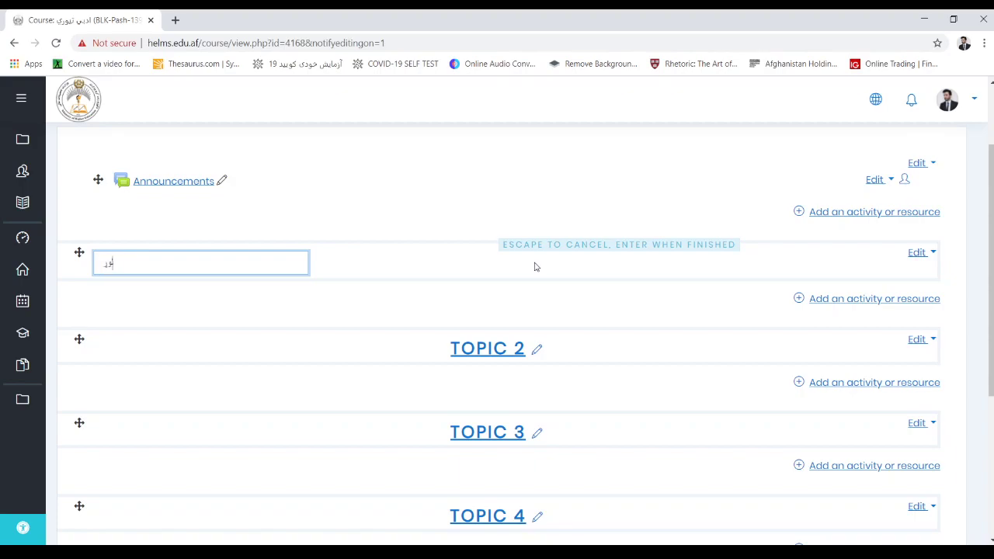
text(سی)
key(BackSpace)
key(BackSpace)
text(سی فصل)
key(Return)
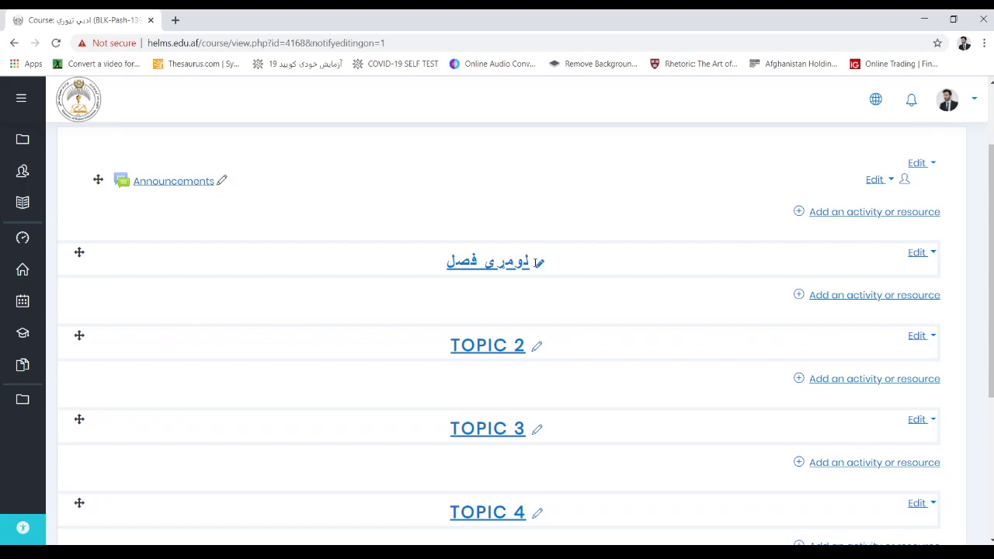
- Upload X.mp4 from the Phonetics Lessons folder on drive E to the لومړی فصل section as media on the course page
key(alt+Tab)
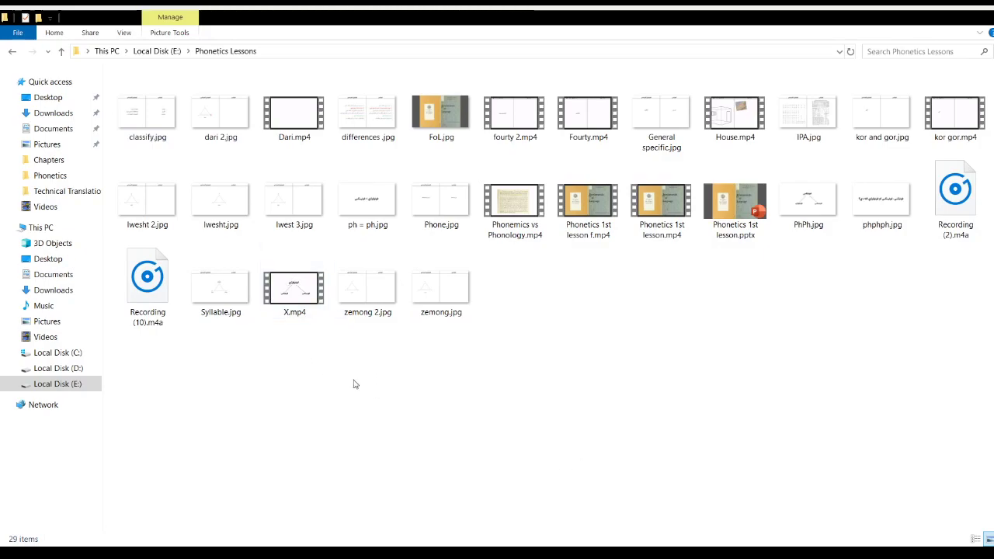
click(297, 282)
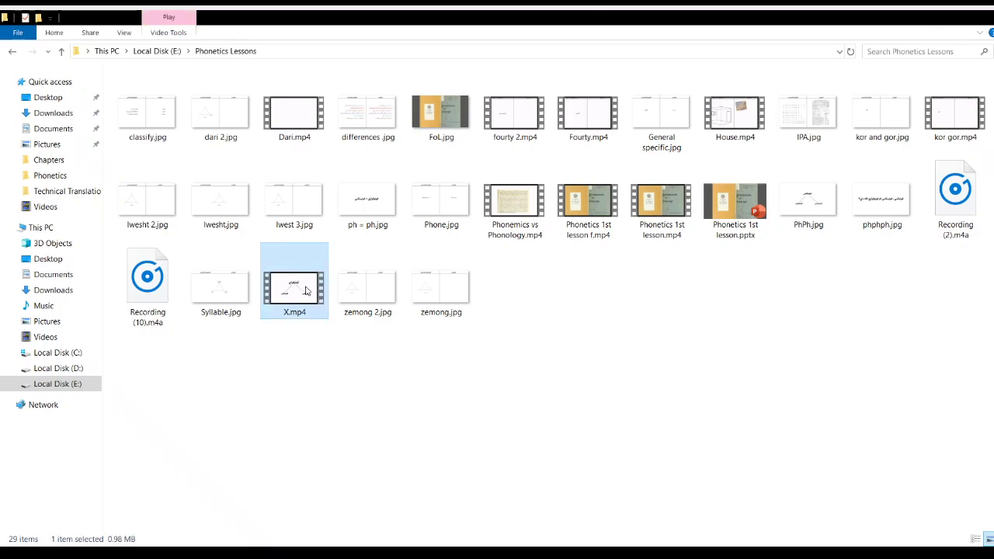
click(406, 536)
drag(380, 344, 378, 296)
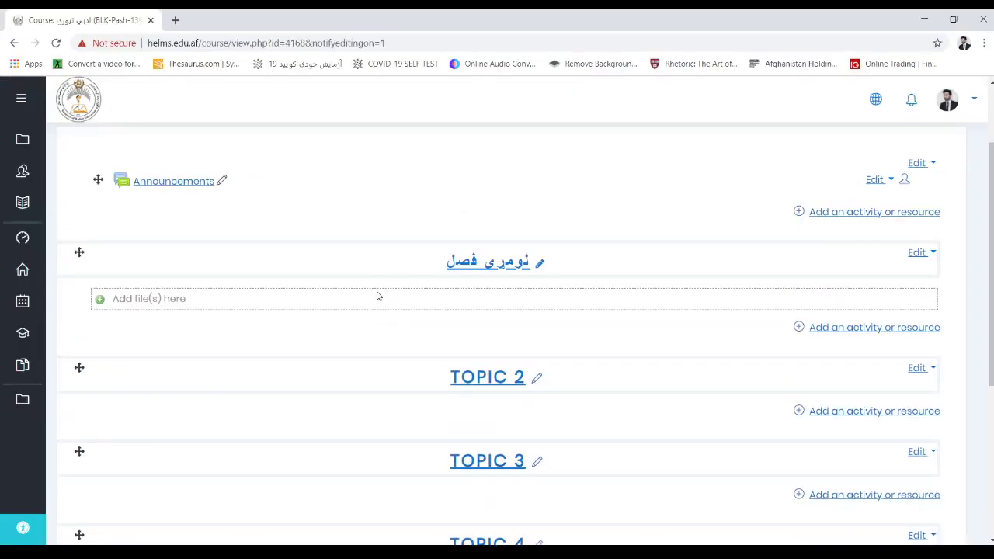
drag(378, 296, 378, 295)
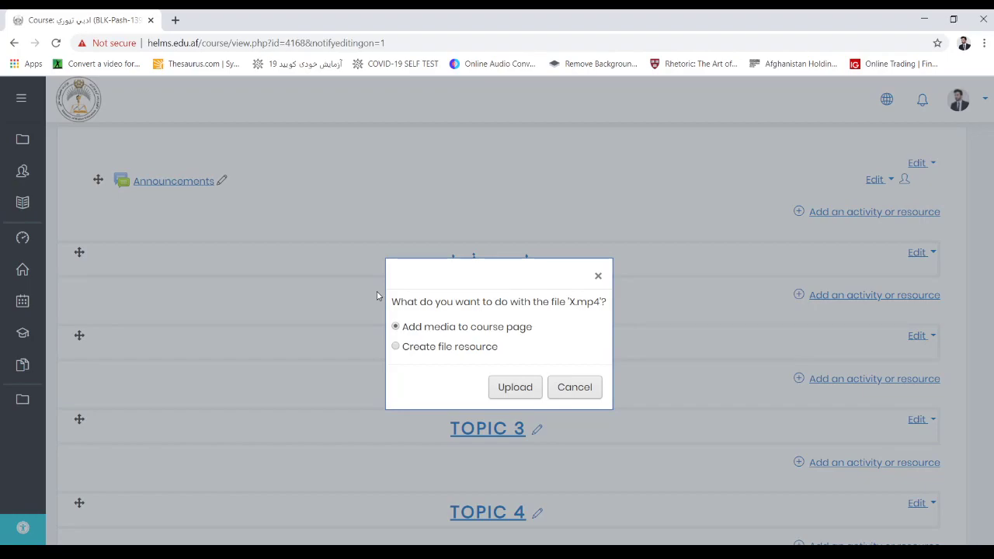
click(514, 387)
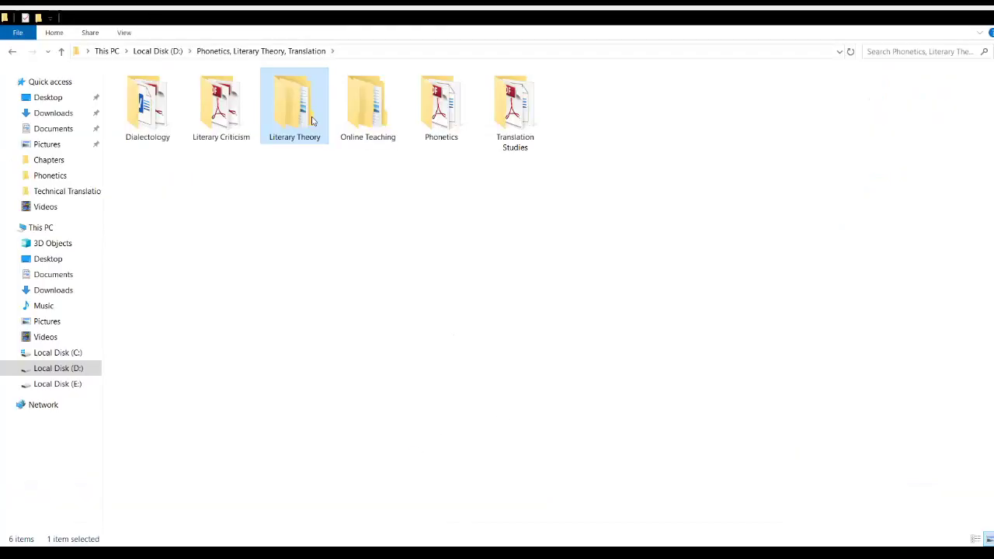
- Add the PDF and Word versions of د ادبیاتو تیوري - پیژندنه from the Literary Theory Chapters folder to the لومړی فصل section
double_click(312, 120)
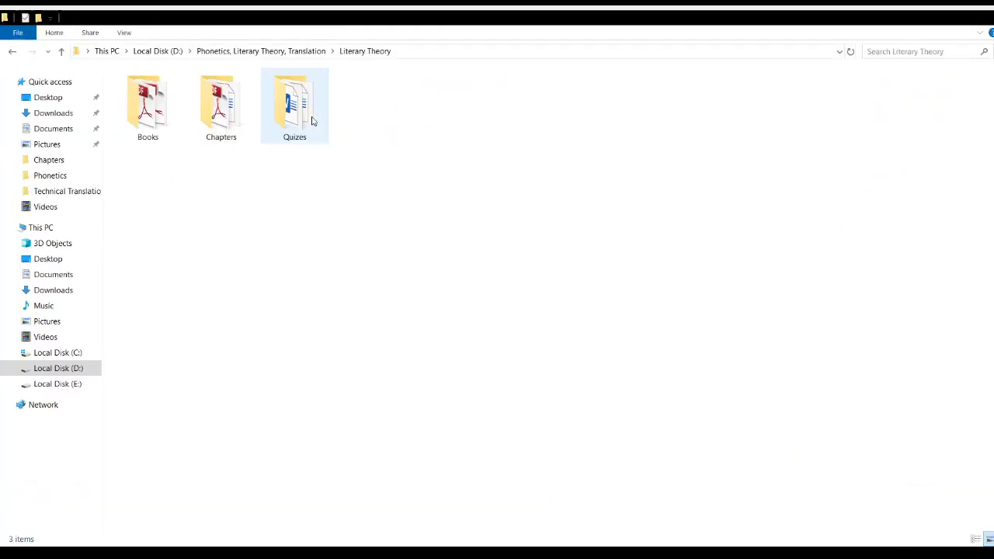
double_click(237, 114)
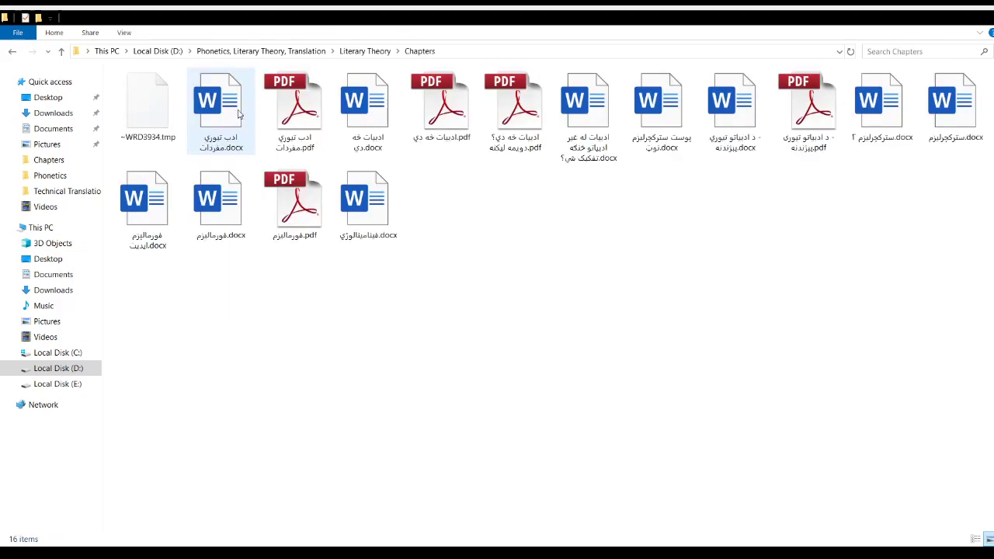
click(817, 123)
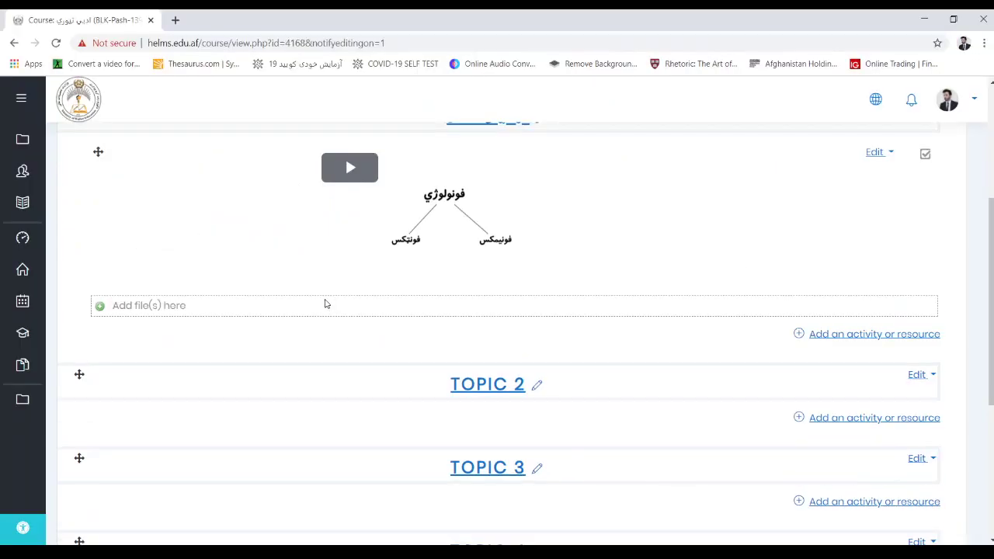
drag(324, 304, 324, 300)
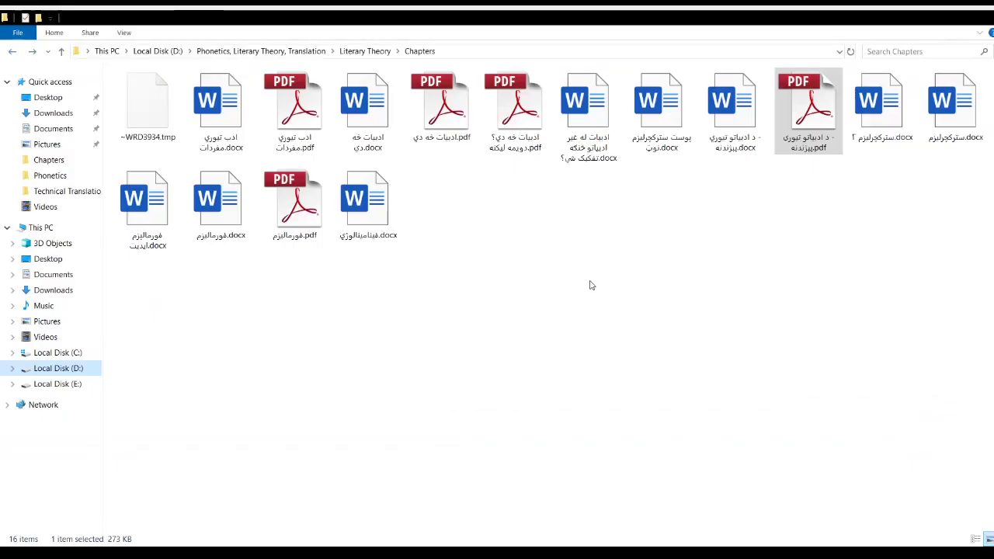
click(736, 124)
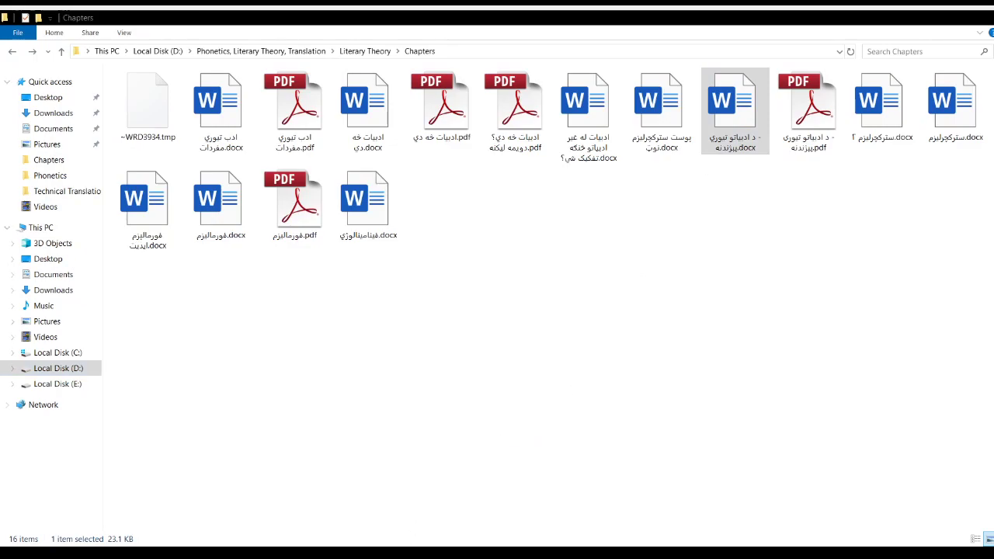
drag(271, 359, 255, 336)
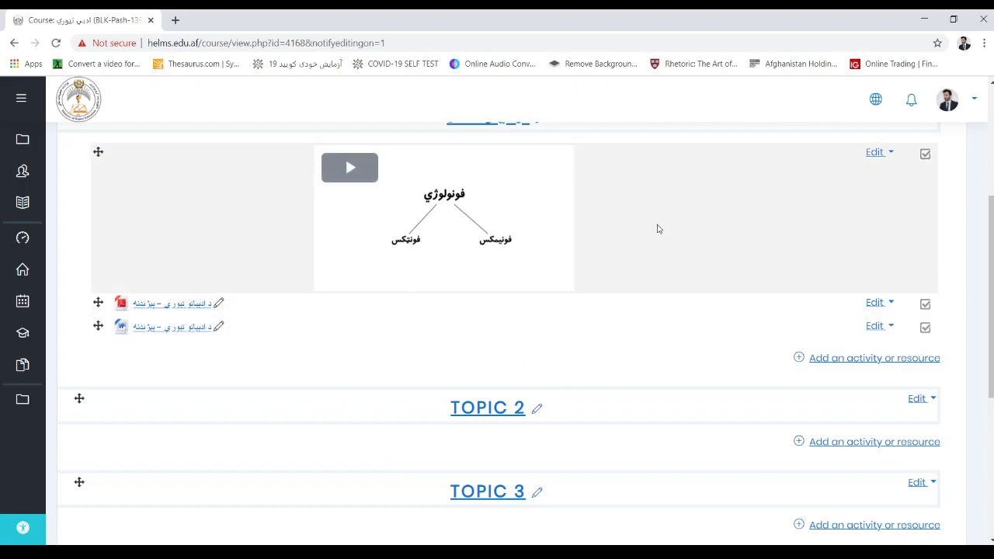
- Delete the uploaded video from the لومړی فصل section
click(891, 155)
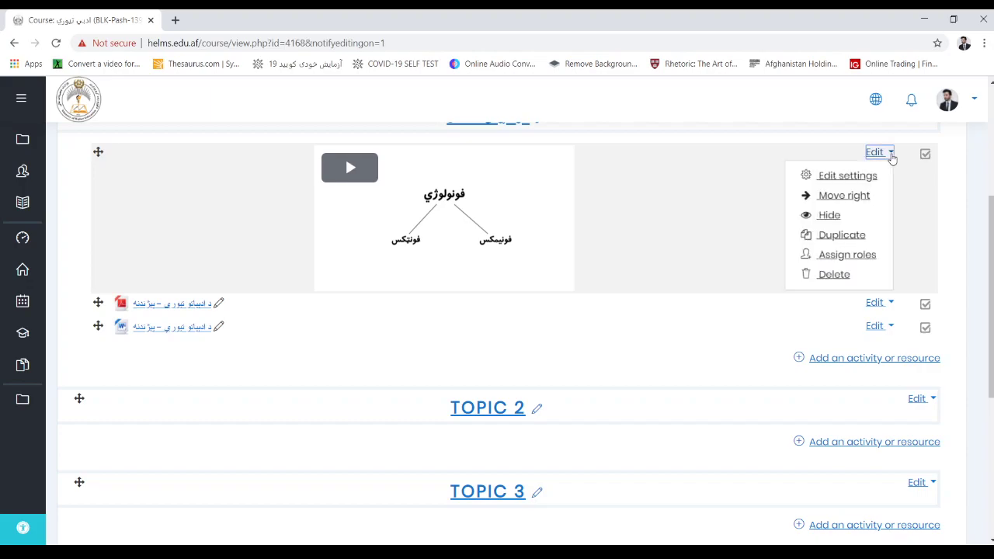
click(844, 278)
click(446, 379)
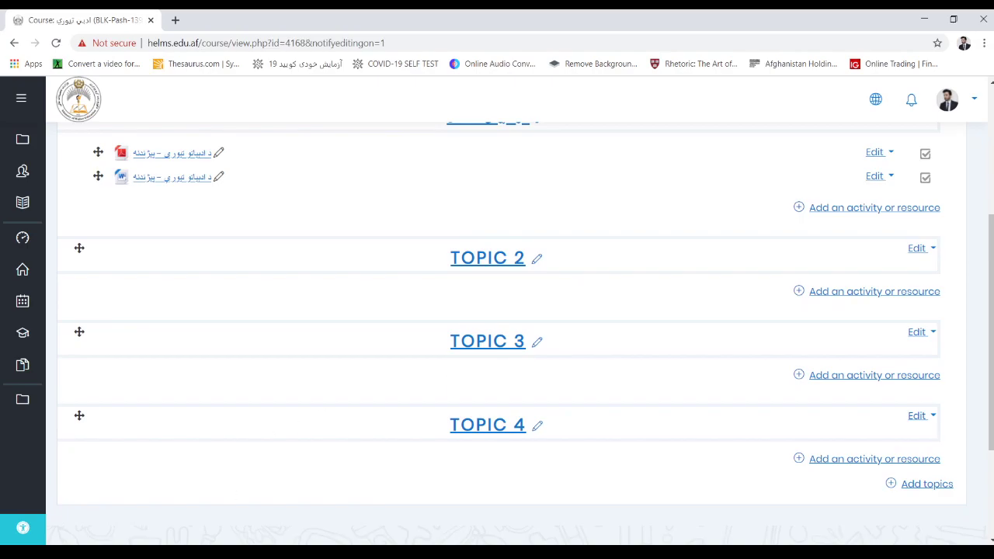
- Add Phonetics 1st lesson.pptx from the Phonetics Lessons folder on drive E to the لومړی فصل section
key(alt+Tab)
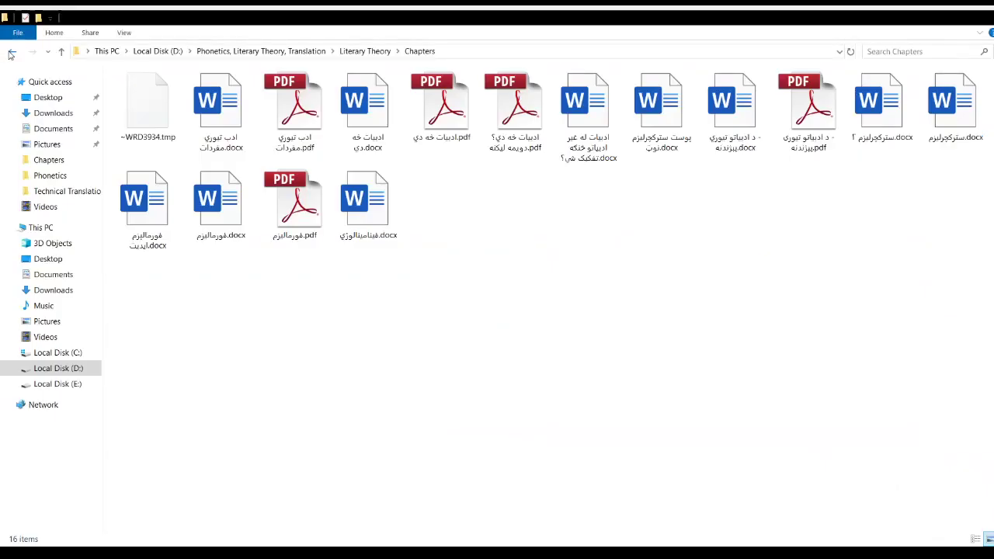
click(11, 52)
click(11, 52)
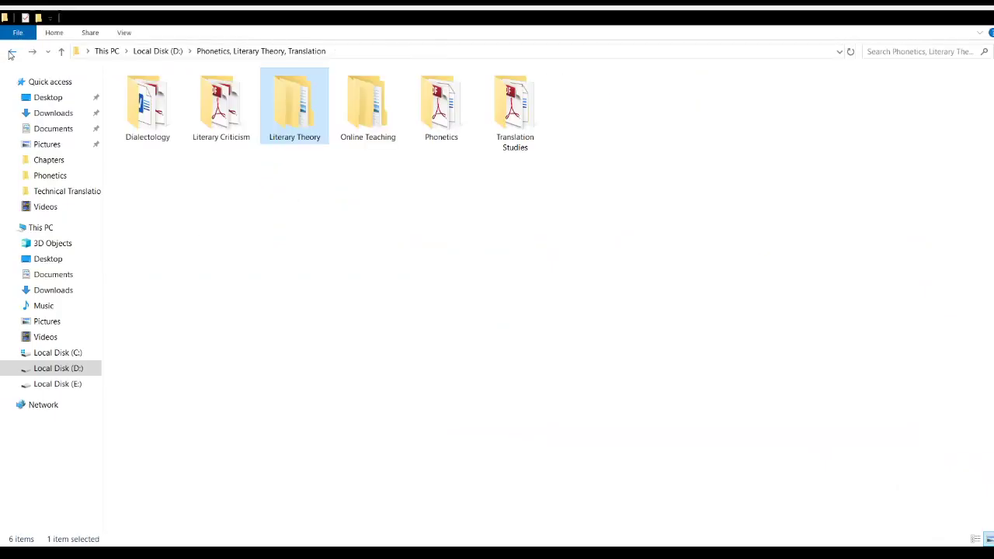
click(11, 52)
click(11, 52)
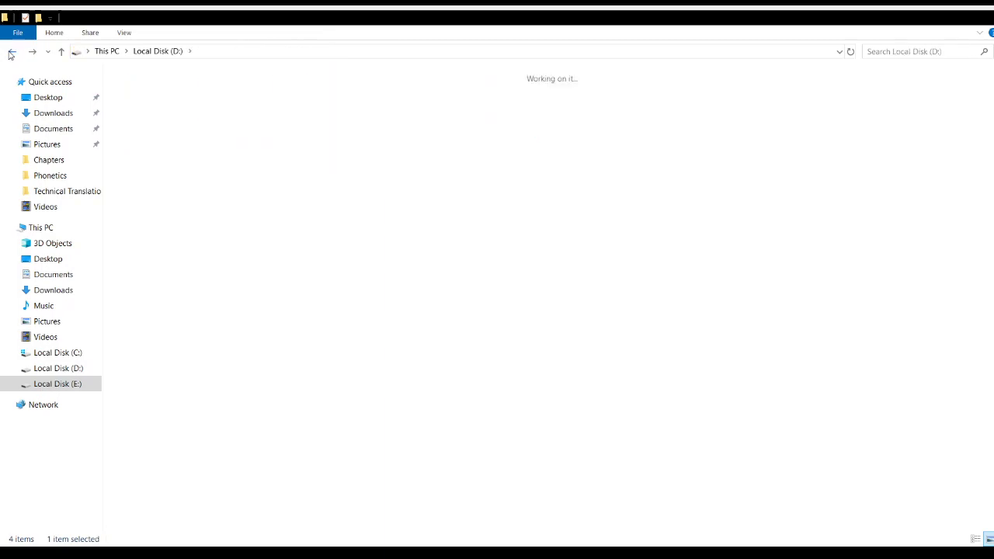
click(10, 52)
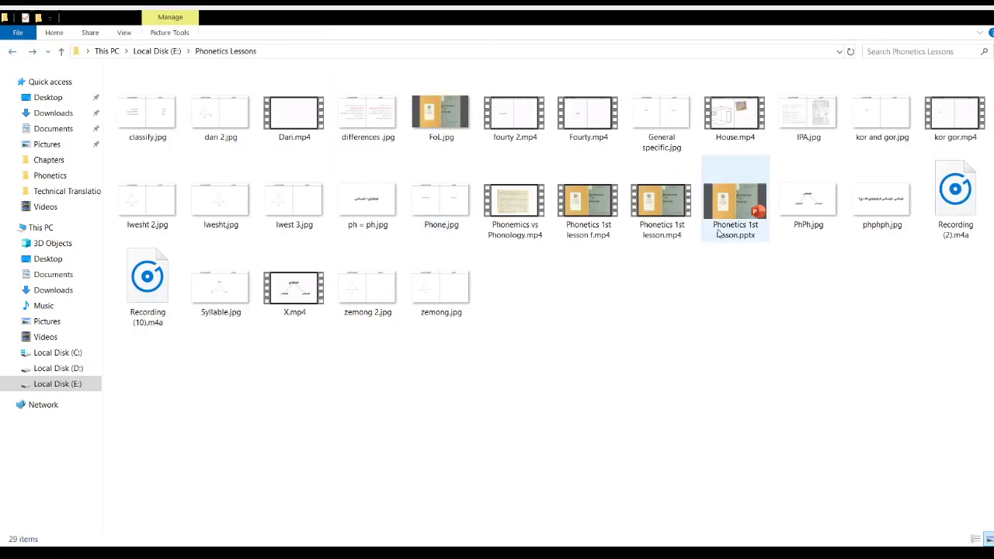
click(739, 200)
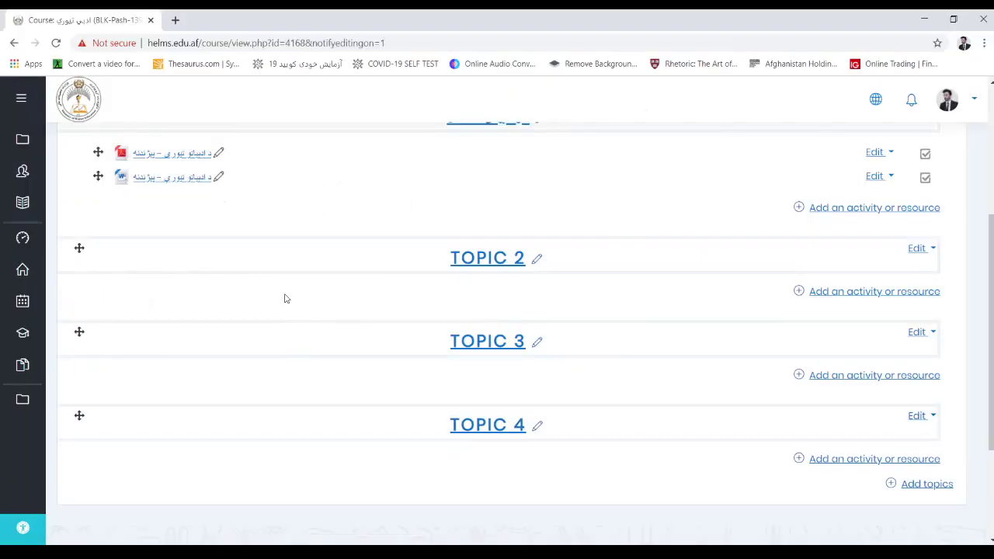
drag(284, 295, 251, 205)
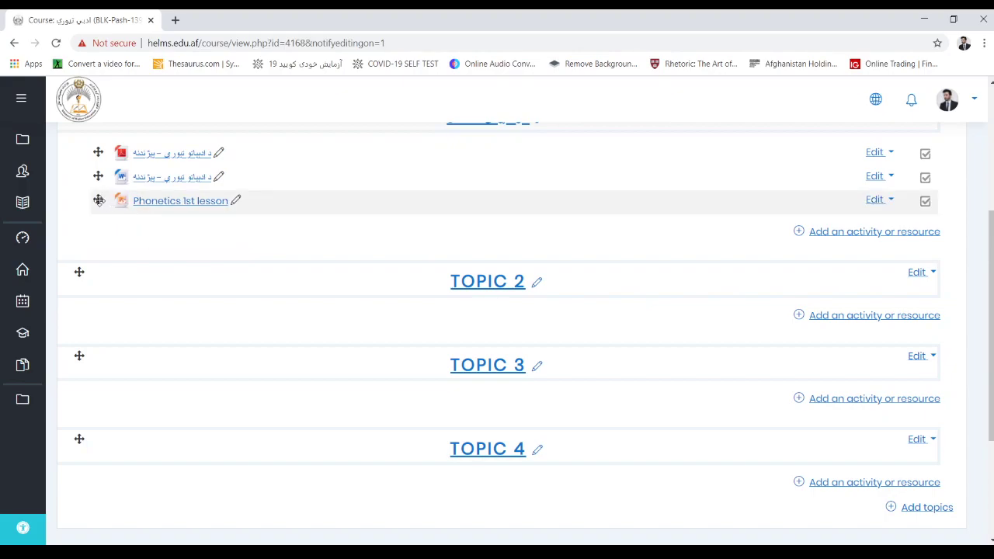
- Reorder the first section's files so the Phonetics 1st lesson presentation comes first, followed by the Word file and the PDF
mouse_move(98, 200)
mouse_down()
mouse_move(99, 145)
mouse_move(104, 217)
mouse_up()
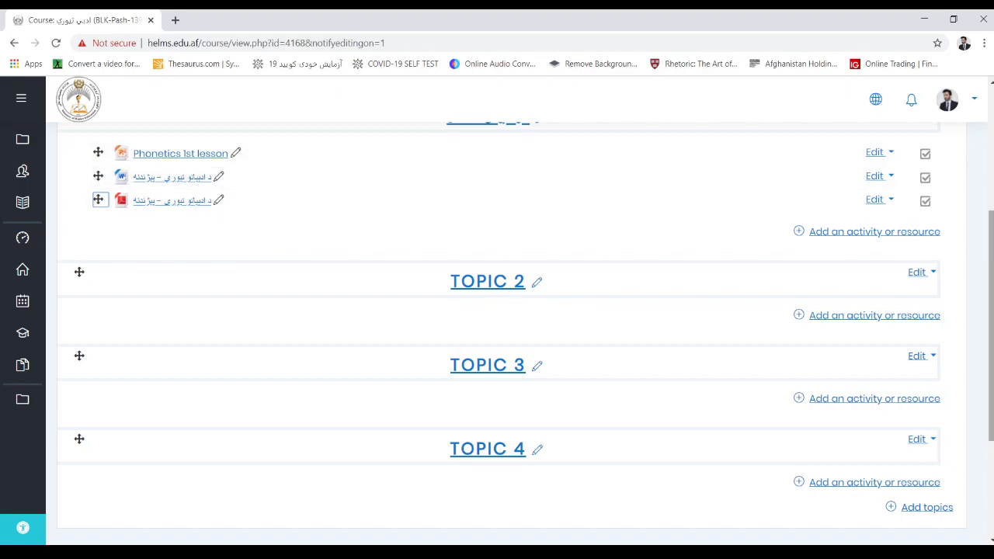
scroll(958, 209, up, 1)
scroll(526, 333, up, 1)
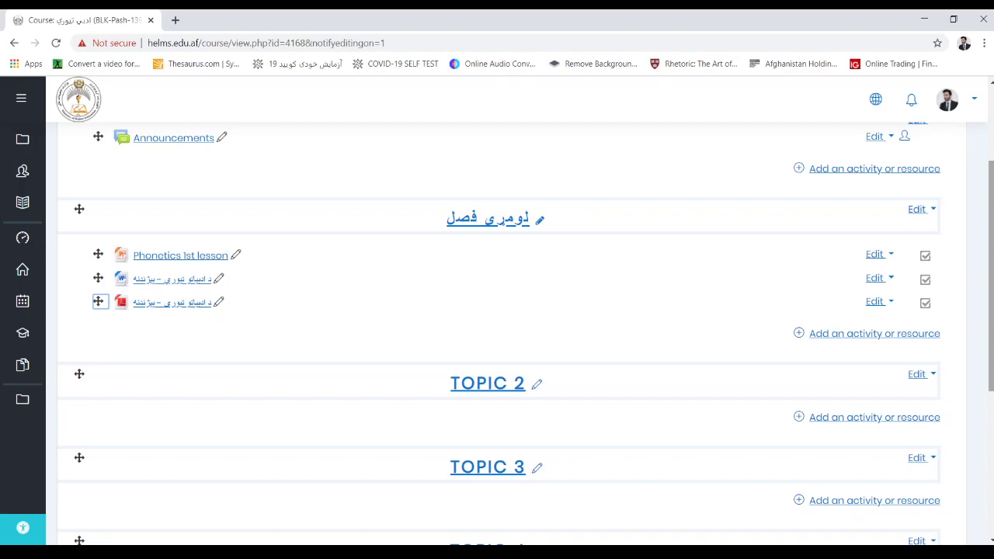
- Delete the Phonetics 1st lesson presentation, the Word file and the PDF from the لومړی فصل section
click(891, 255)
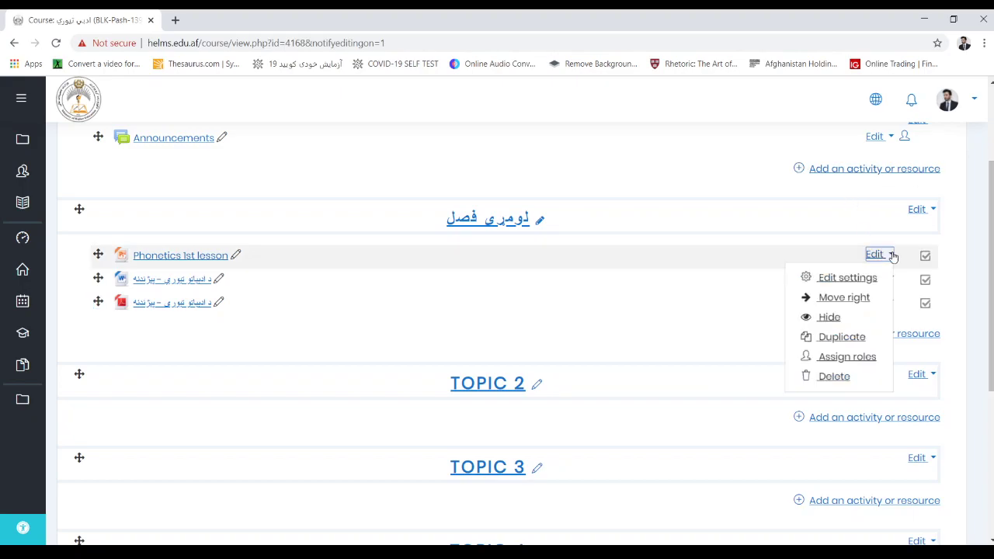
click(872, 379)
click(462, 393)
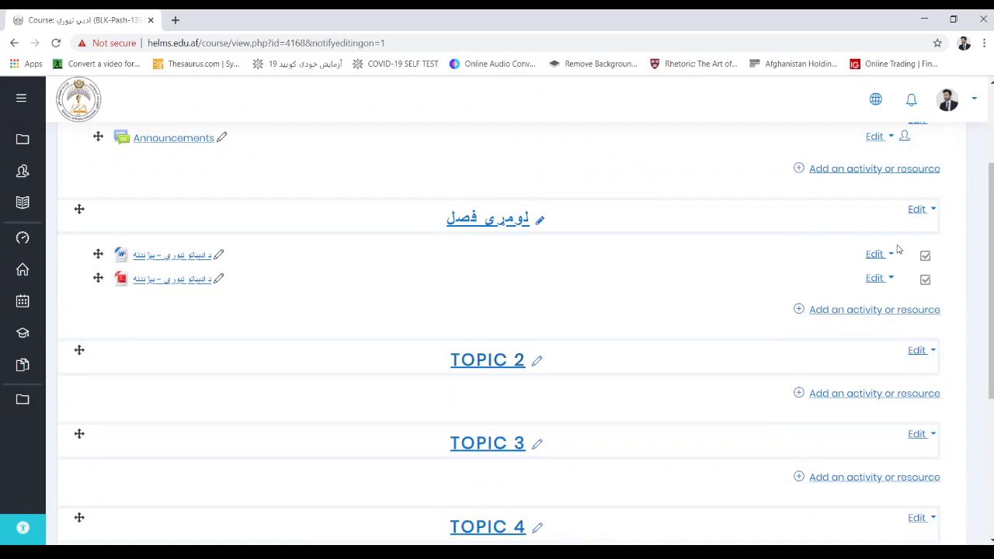
click(890, 256)
click(867, 378)
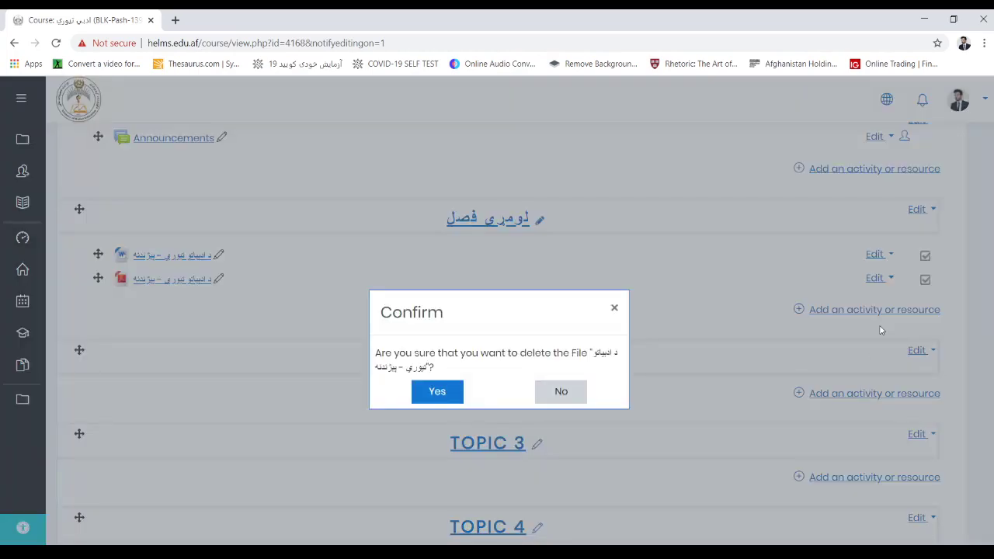
click(438, 393)
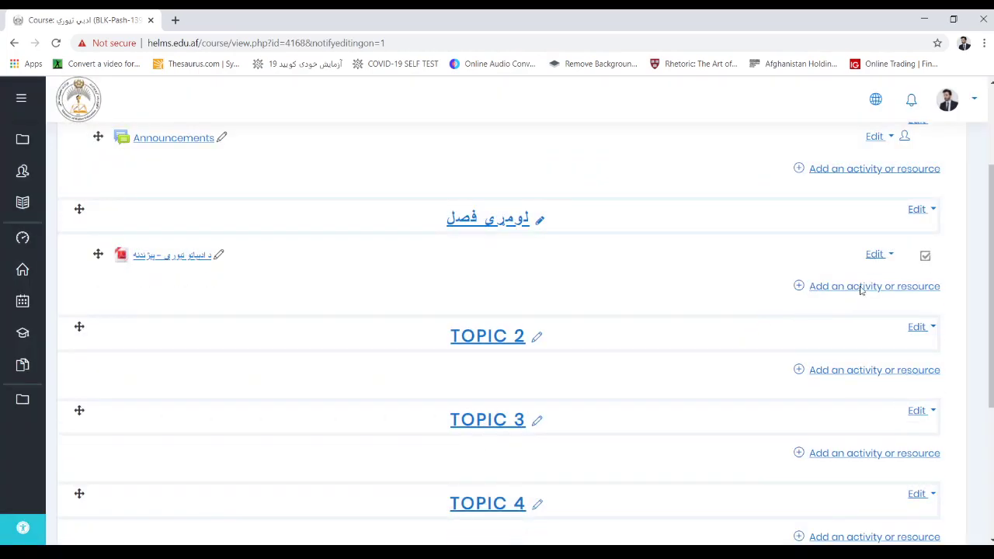
click(889, 260)
click(817, 378)
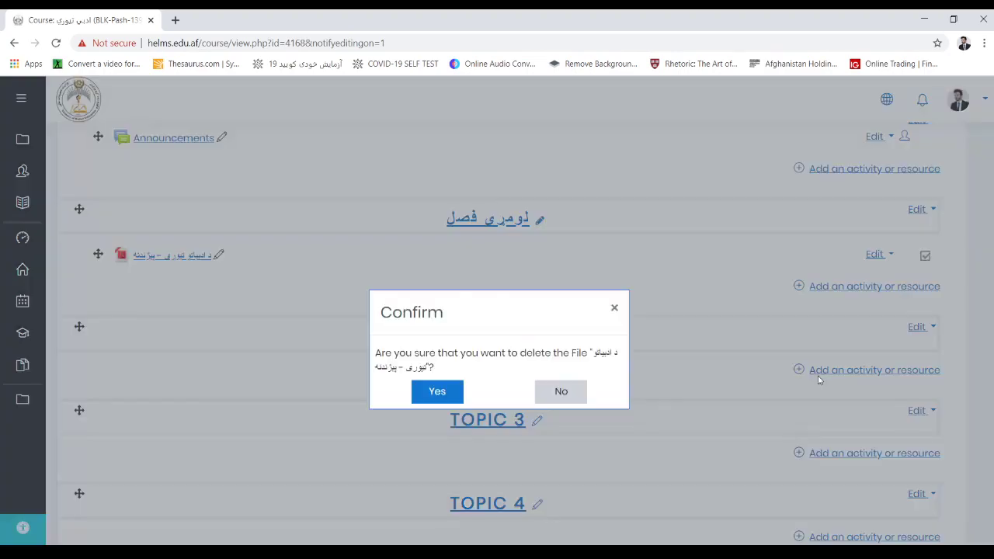
click(437, 392)
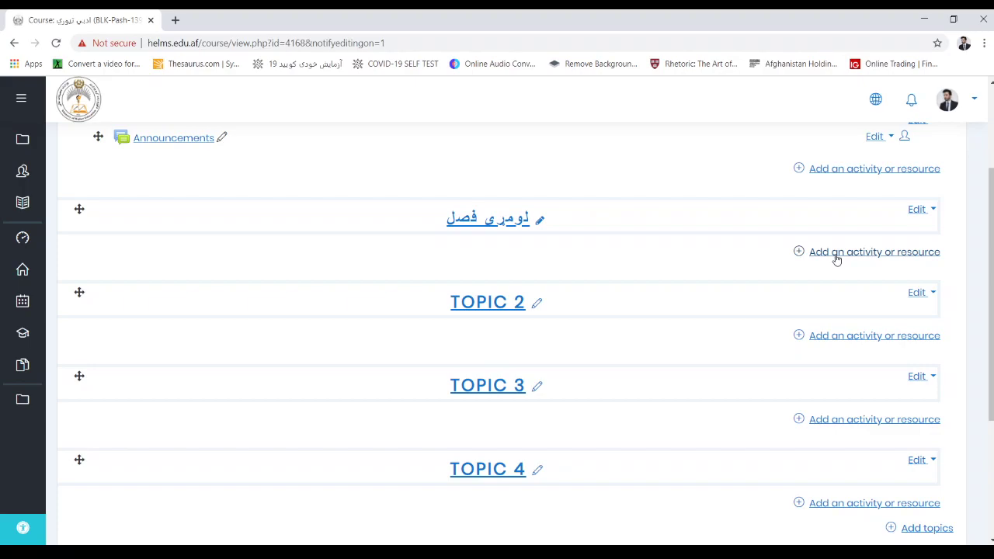
- Start adding a new File resource to the لومړی فصل section
click(836, 259)
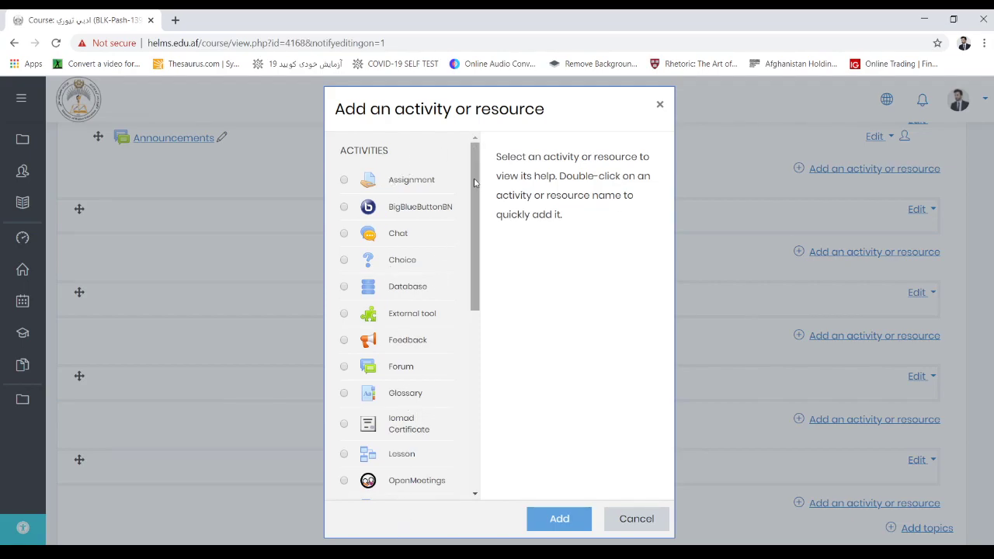
scroll(474, 181, down, 2)
scroll(475, 181, up, 2)
scroll(477, 194, down, 2)
drag(476, 195, 478, 372)
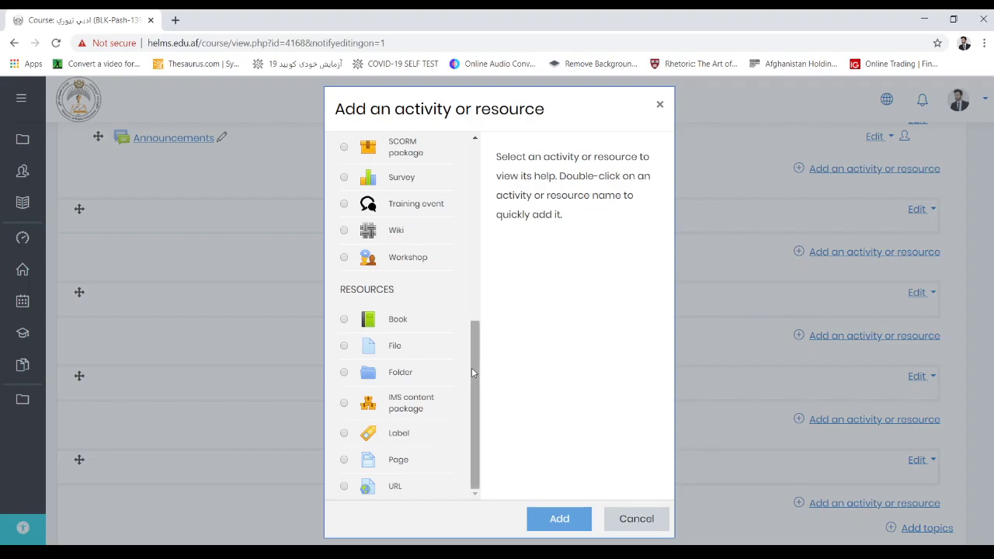
click(344, 346)
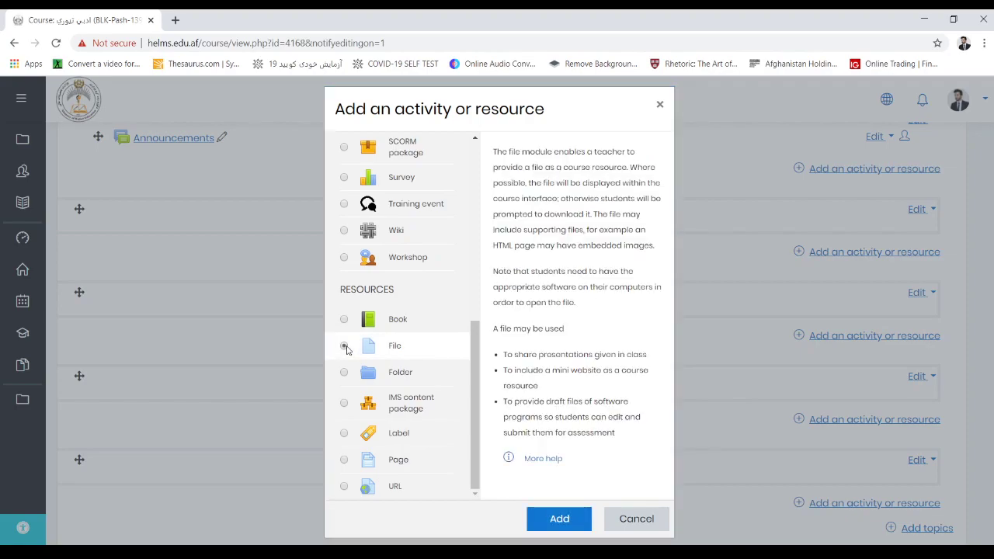
click(560, 518)
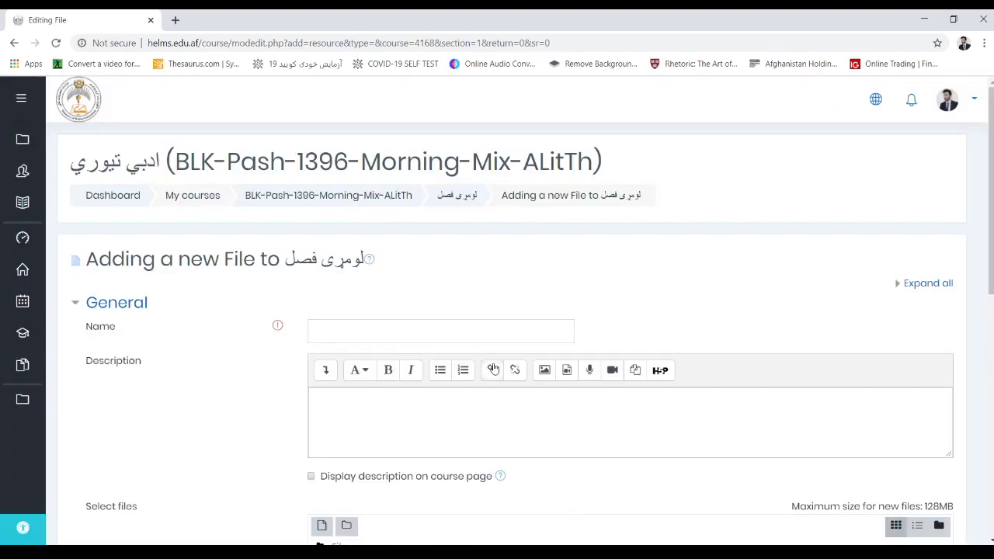
- Name the new file resource د ادبي تيوري پېژندنه
click(476, 331)
text(ل)
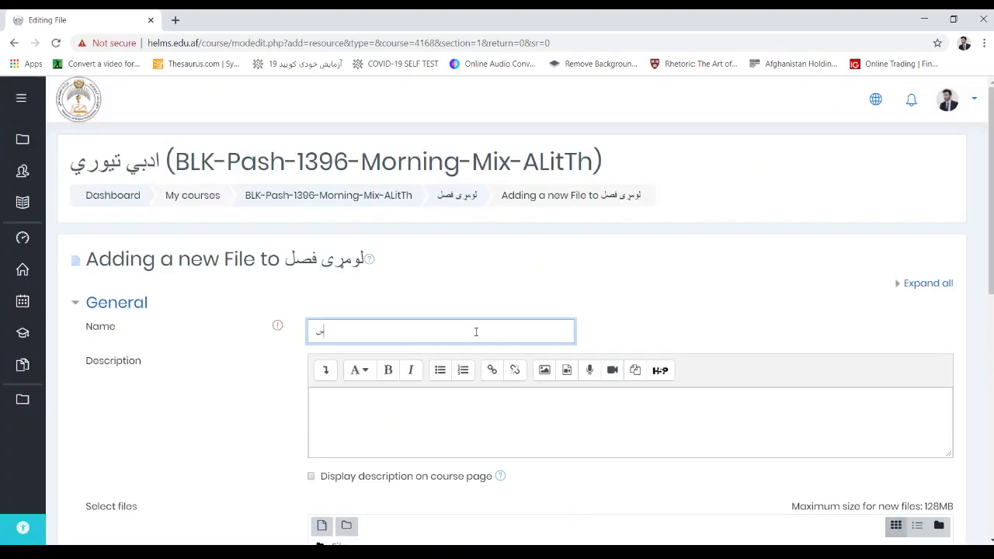
key(BackSpace)
text(د ادبي تيوري پېژندنه)
click(518, 413)
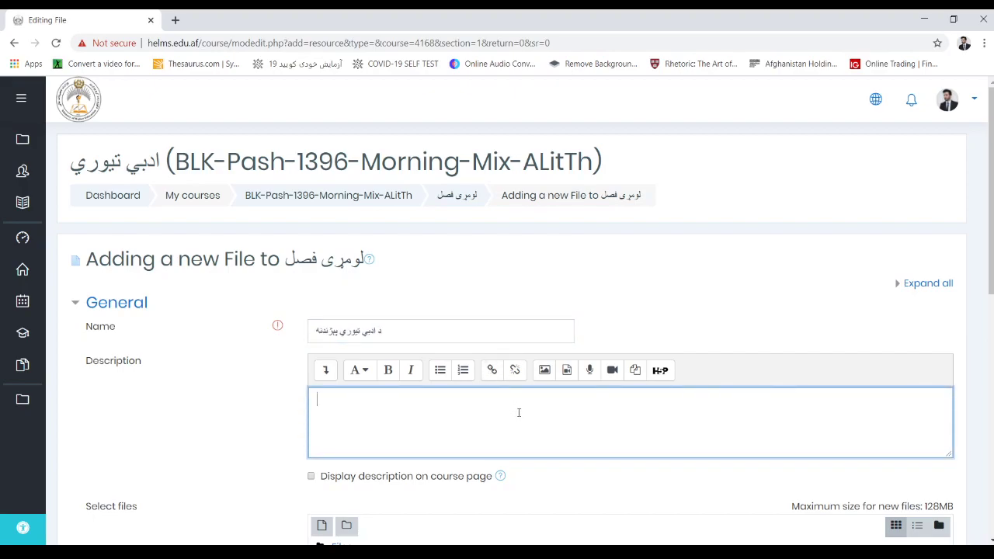
- Attach the literary theory introduction PDF from the computer to the new file resource, then save it and return to the course
scroll(519, 412, down, 2)
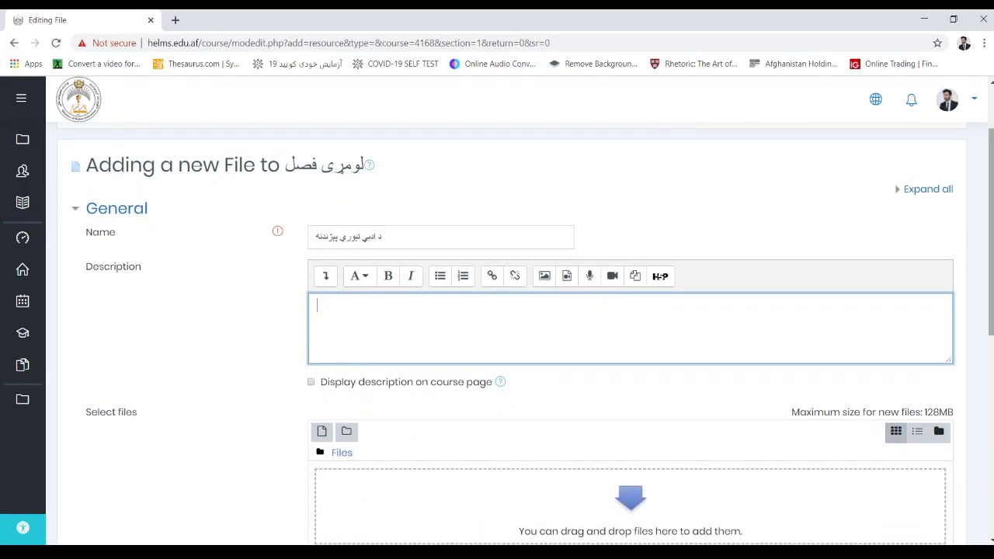
scroll(857, 207, down, 2)
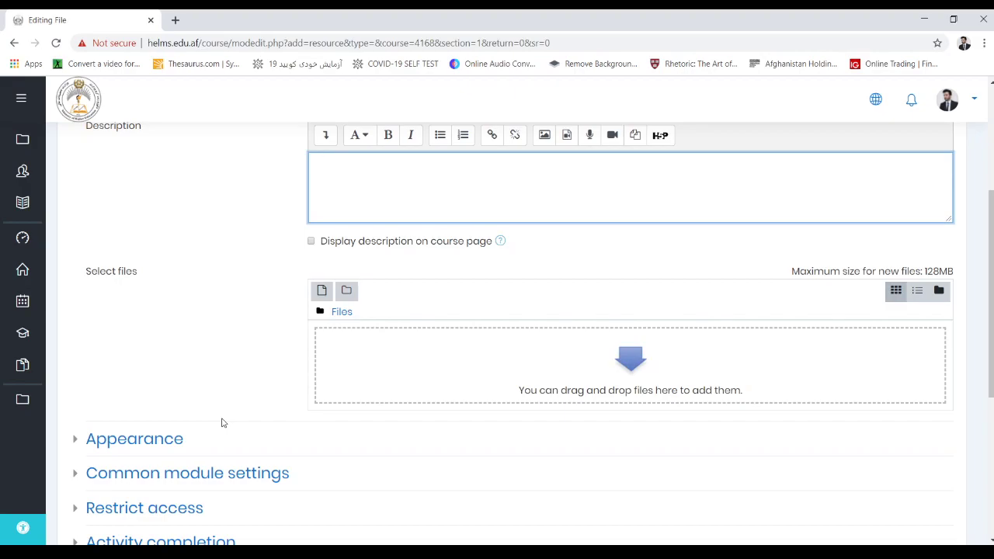
key(alt+Tab)
drag(488, 448, 540, 359)
key(alt+Tab)
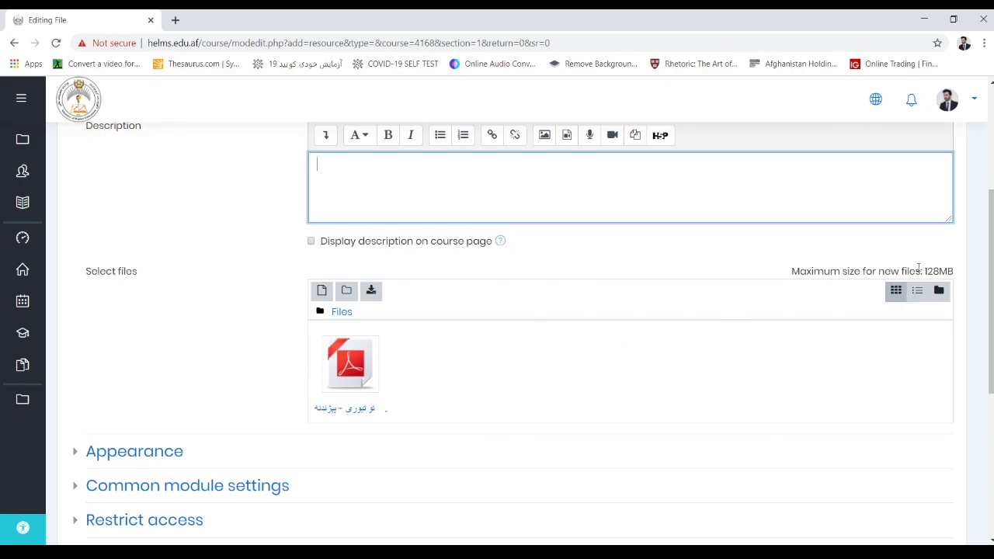
scroll(711, 266, up, 1)
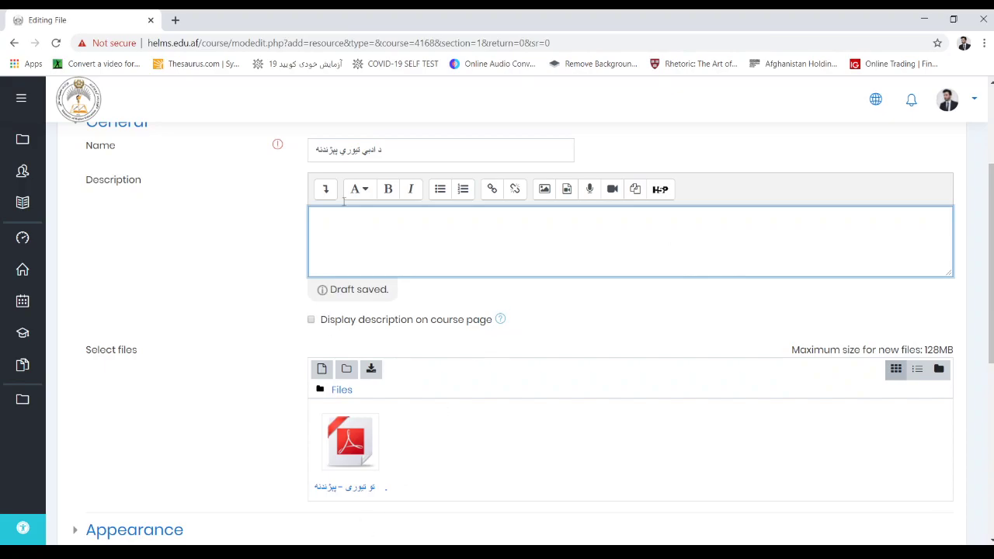
scroll(525, 334, down, 5)
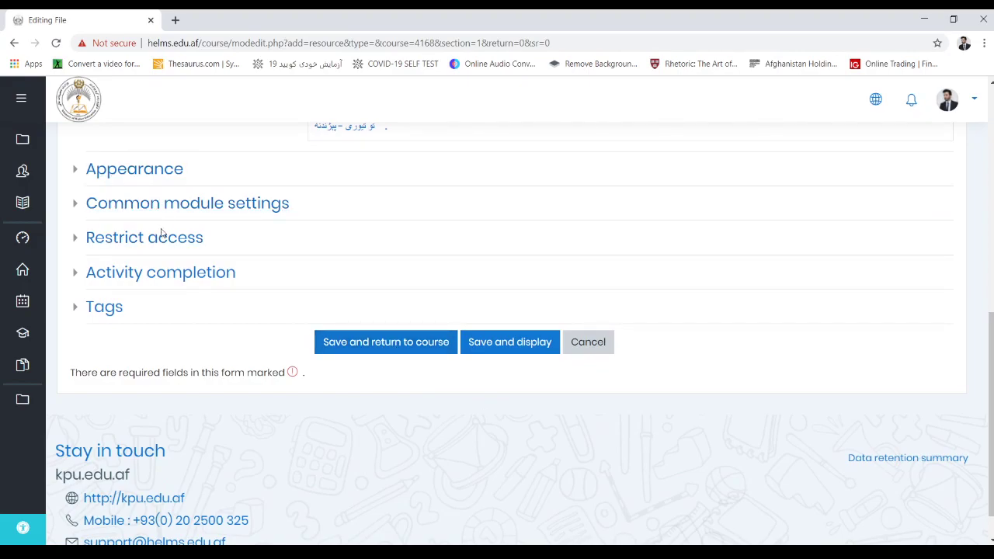
click(361, 347)
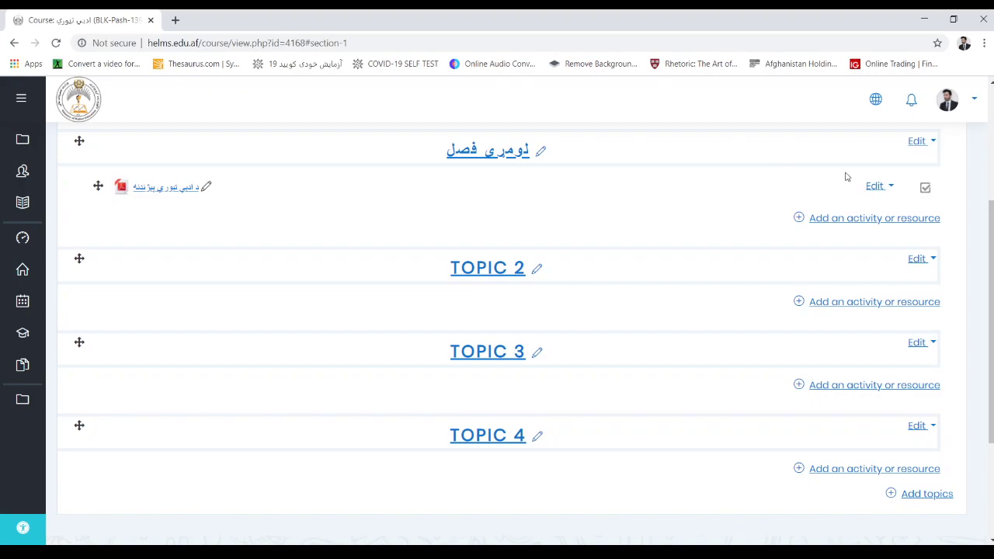
- Delete the د ادبي تيوري پېژندنه file from the لومړی فصل section
click(886, 186)
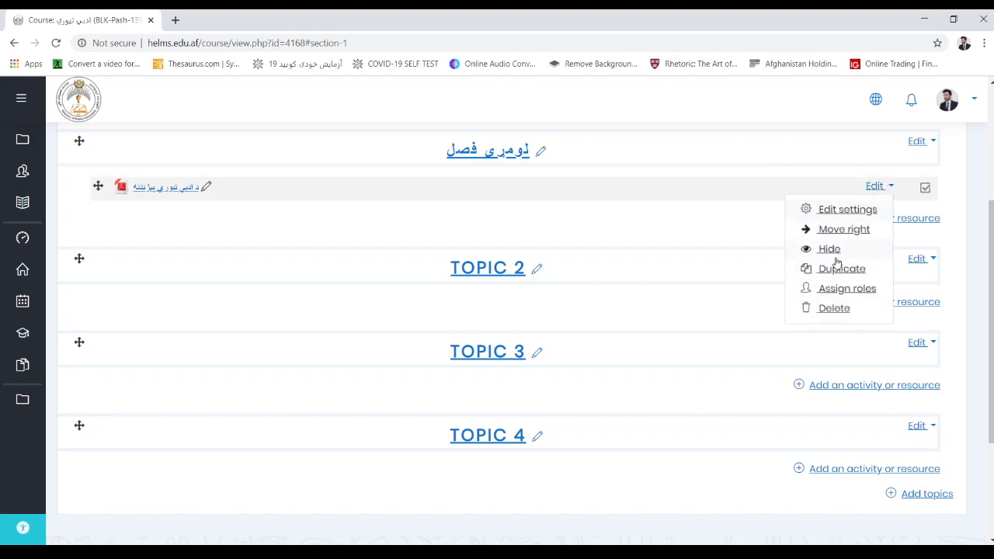
click(837, 308)
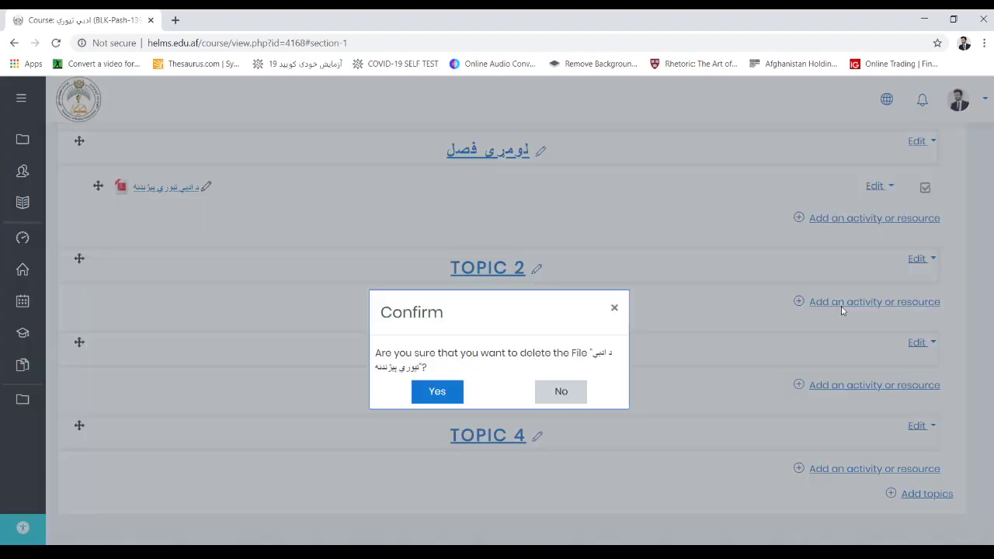
click(435, 392)
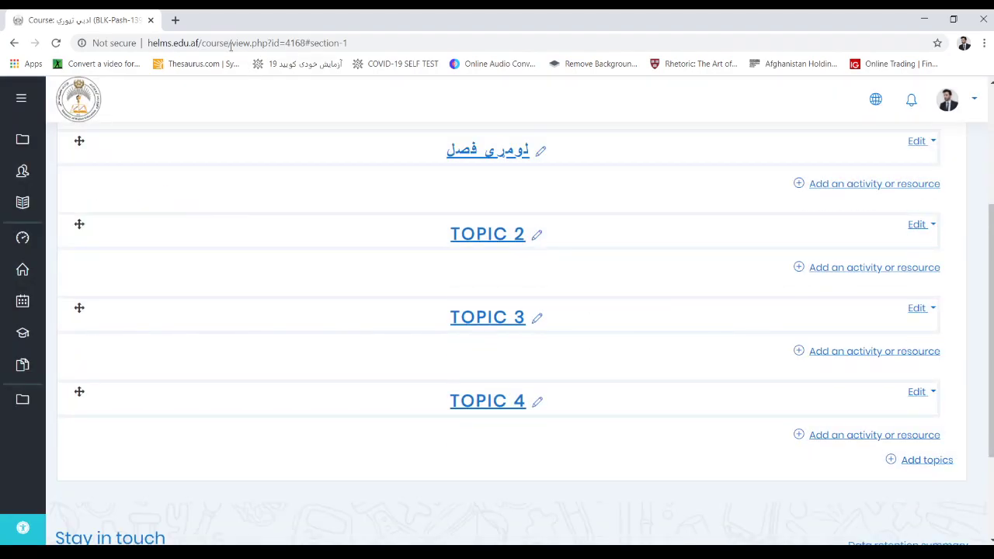
- Open the BLK-Pash-1396-Morning-Mix-BLitTh course from the HELMS dashboard in a new browser tab and go to its اول فصل summary
click(176, 23)
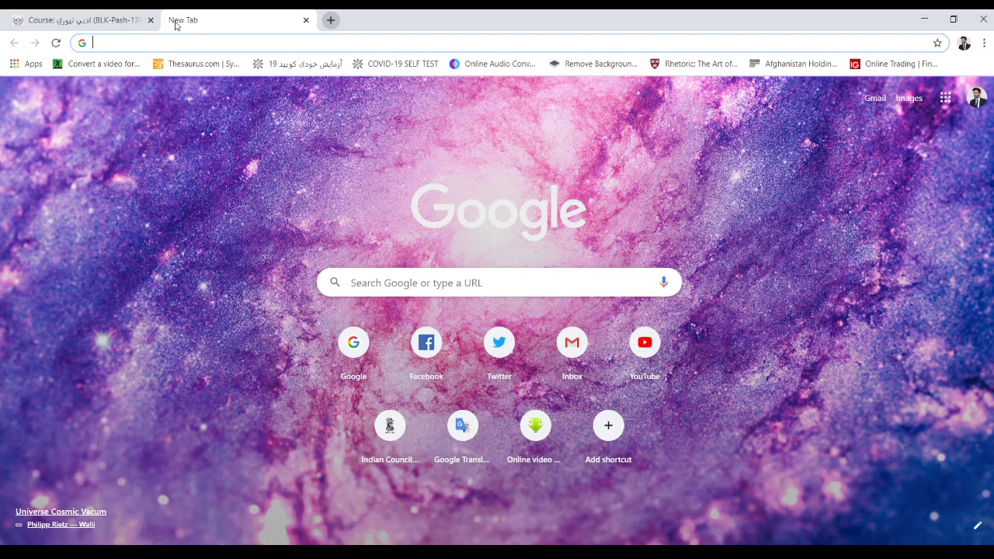
key(BackSpace)
text(he)
key(Return)
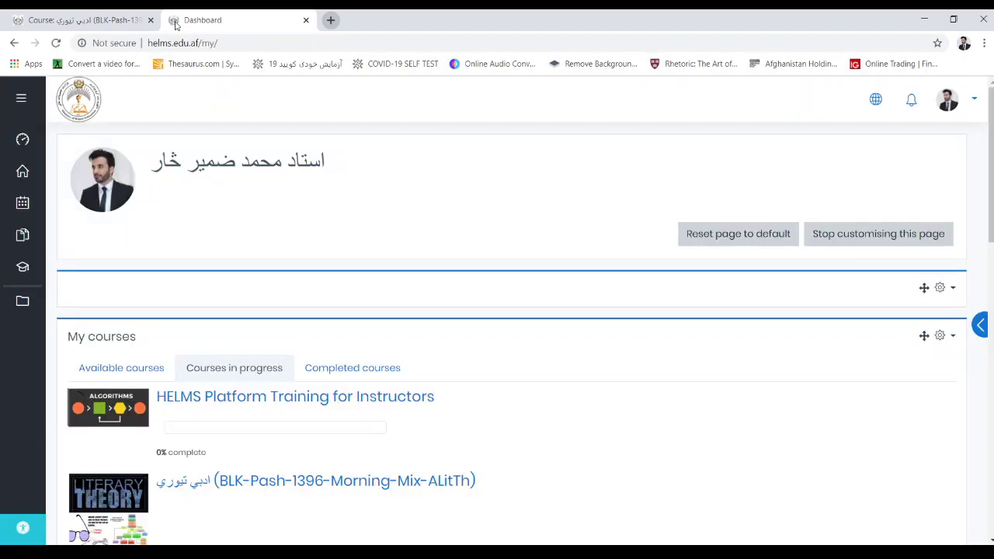
scroll(244, 412, down, 3)
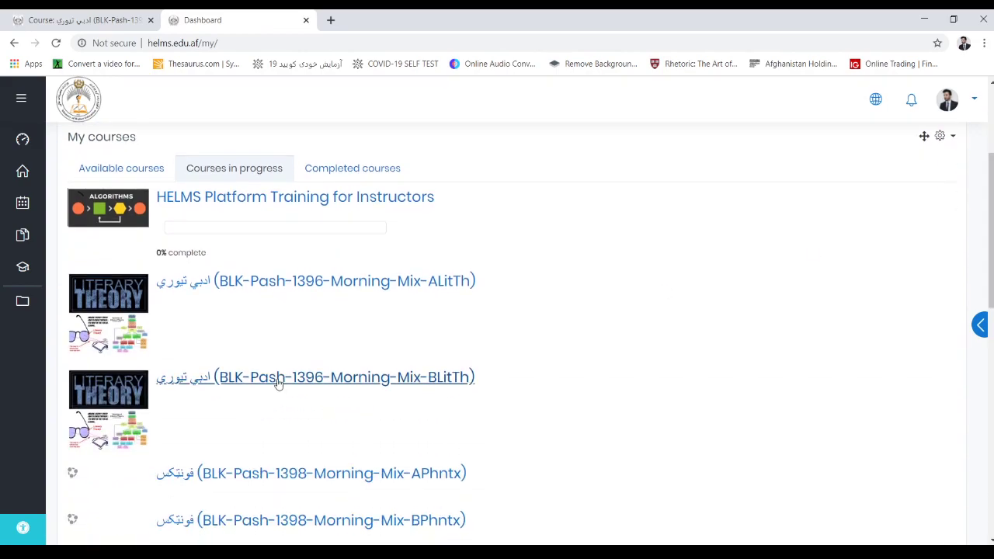
click(278, 383)
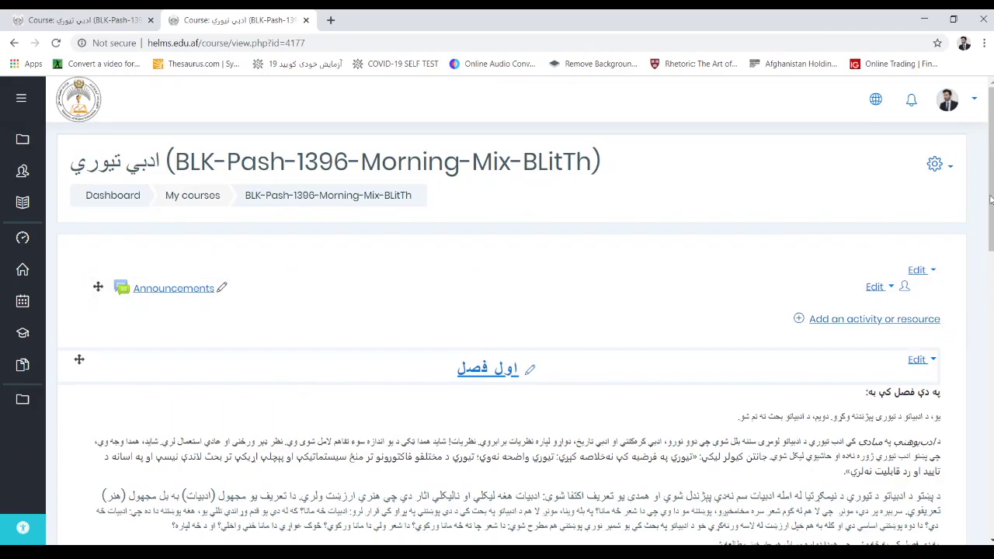
scroll(992, 142, down, 1)
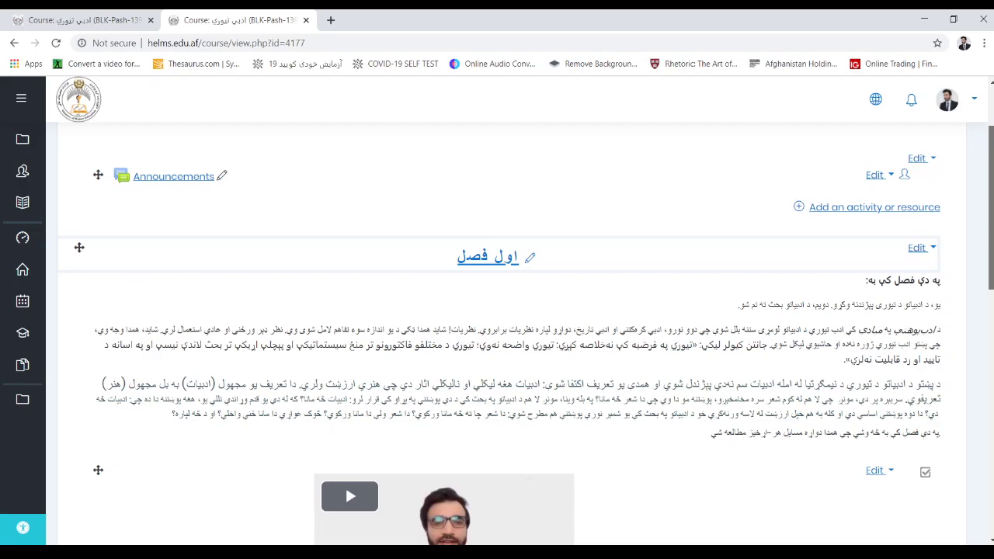
drag(992, 142, 992, 131)
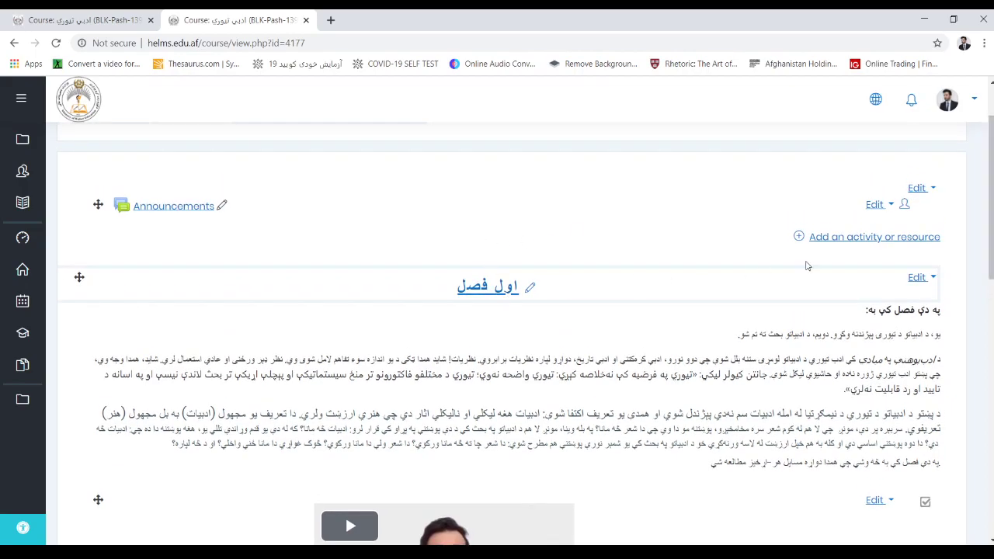
scroll(991, 232, down, 1)
scroll(991, 233, down, 1)
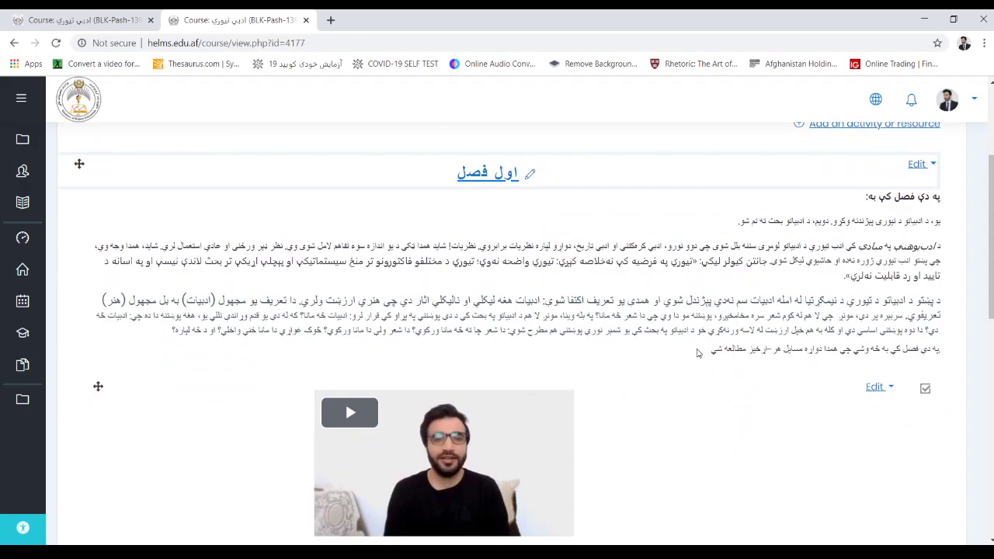
- Return to the BLK-Pash-1396-Morning-Mix-ALitTh course and open the لومړی فصل topic's summary for editing
click(78, 19)
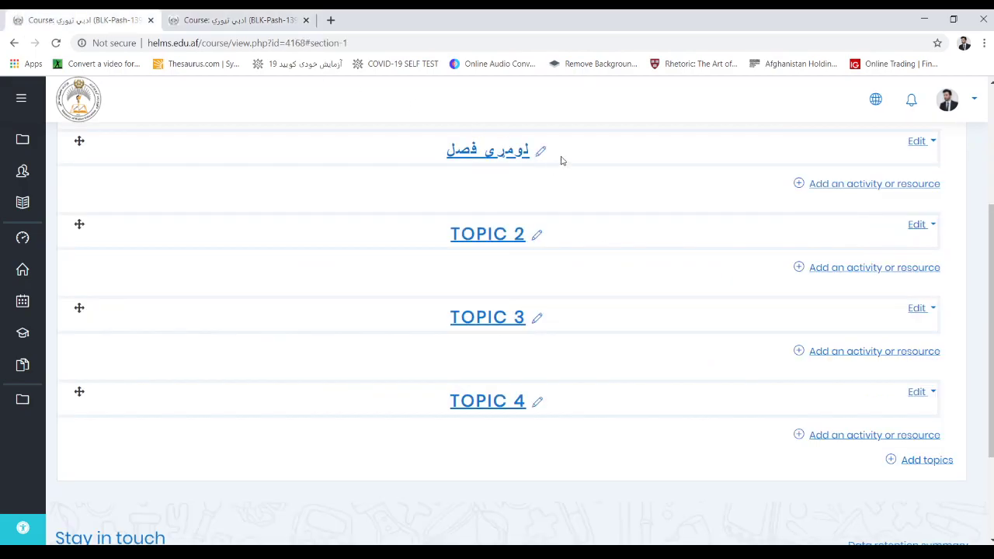
click(541, 151)
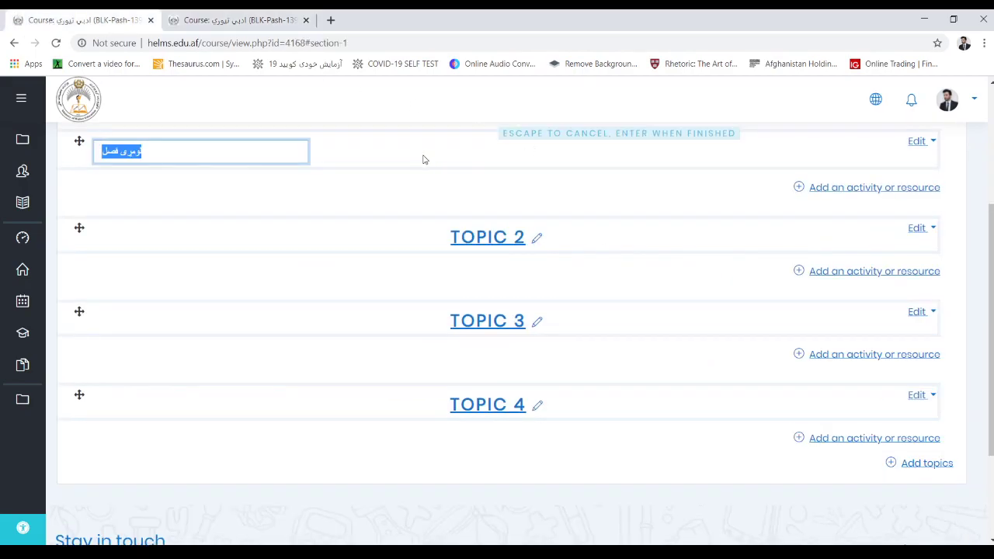
key(Return)
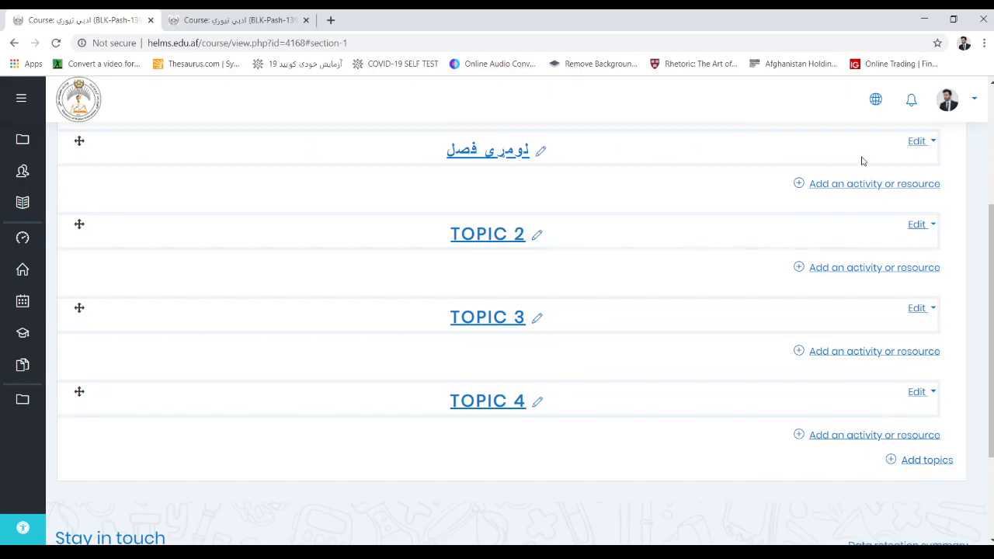
click(927, 144)
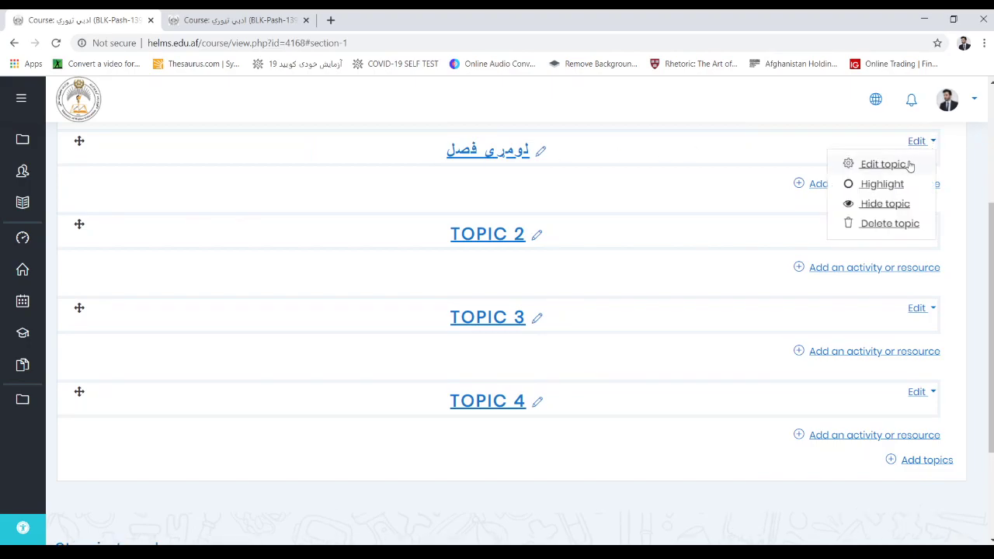
click(897, 167)
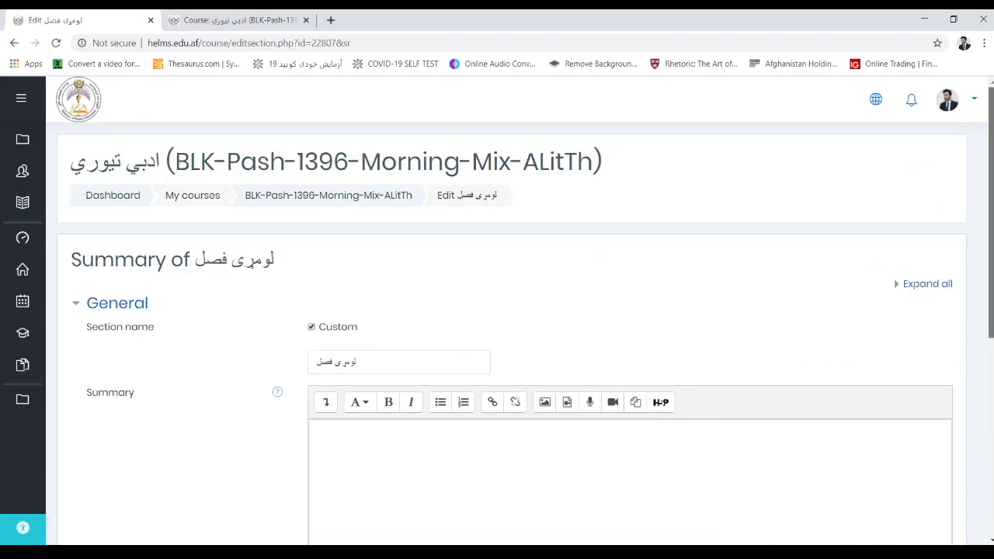
drag(990, 210, 990, 240)
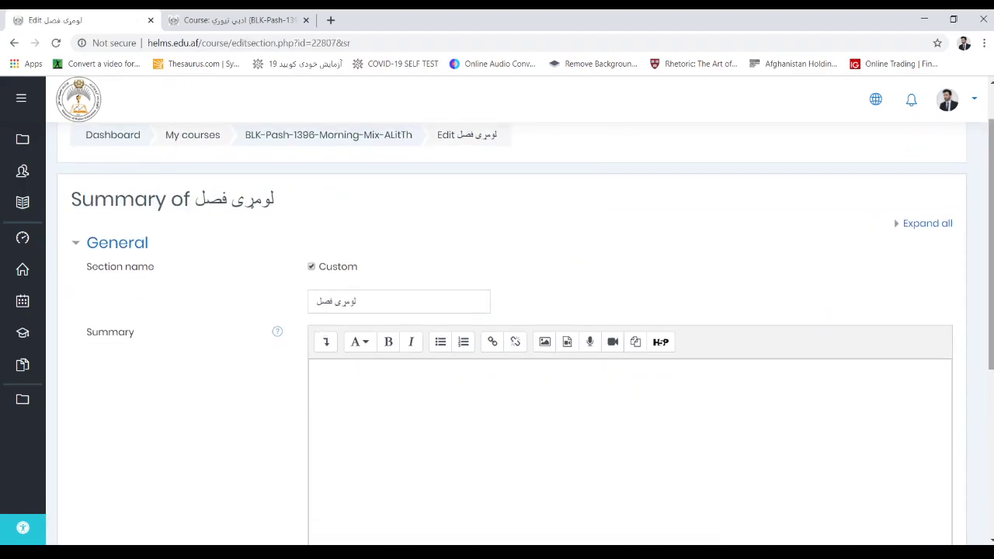
scroll(878, 285, down, 2)
click(723, 274)
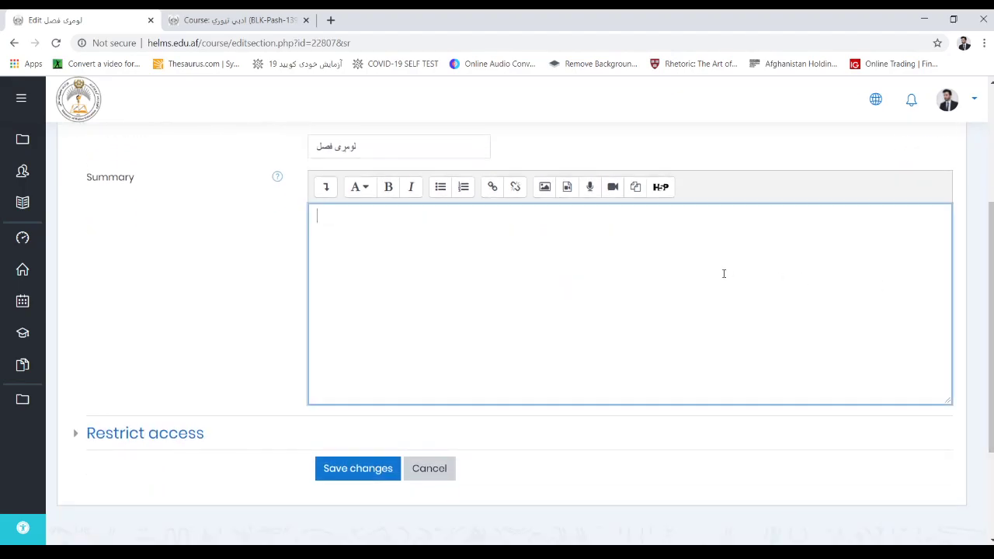
- Copy the full اول فصل summary text from the BLitTh course into the summary of the لومړی فصل topic
click(206, 14)
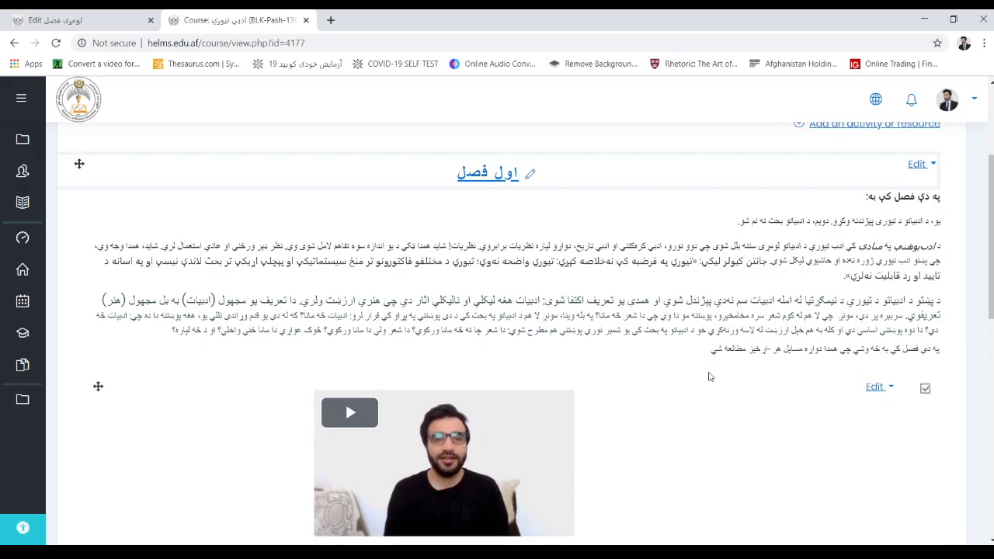
drag(709, 347, 907, 262)
drag(942, 316, 864, 201)
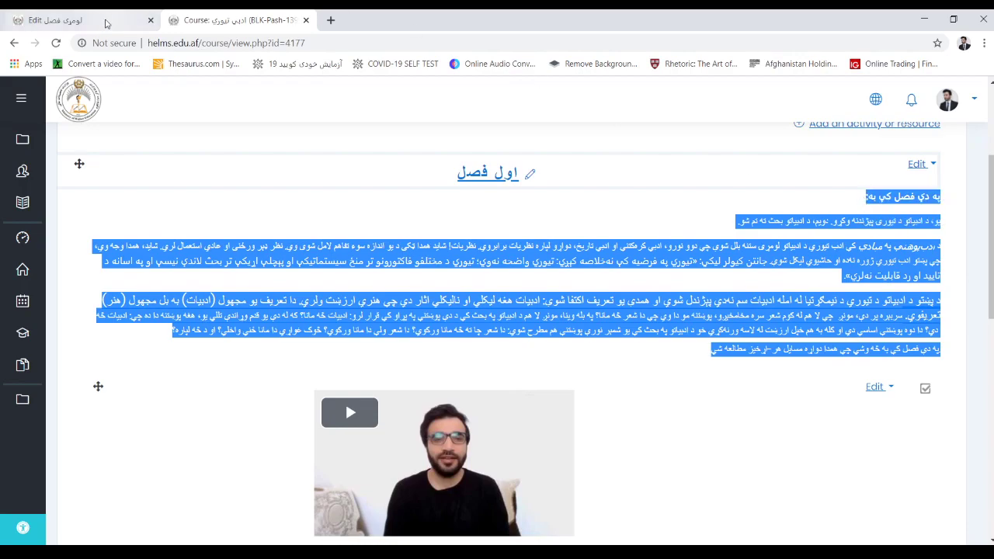
click(80, 22)
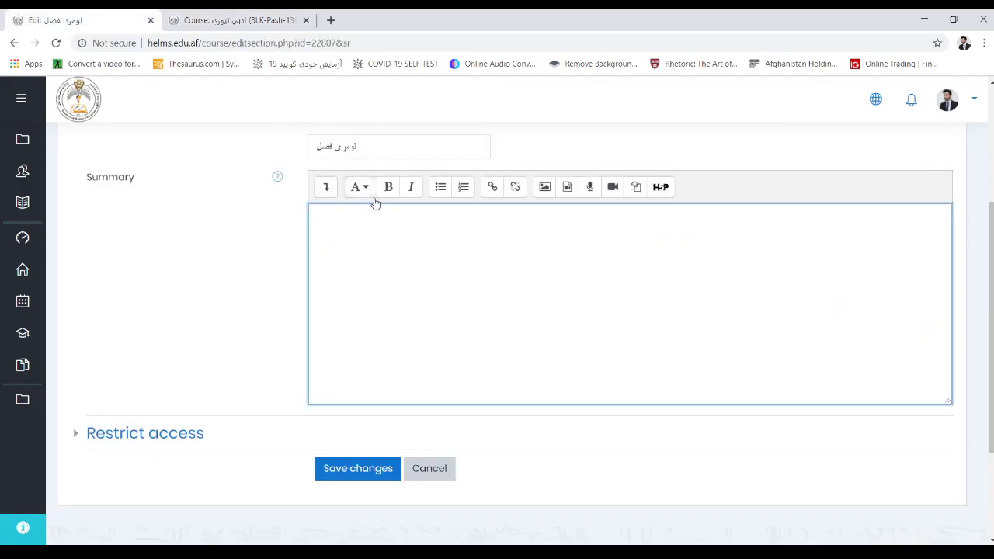
key(ctrl+v)
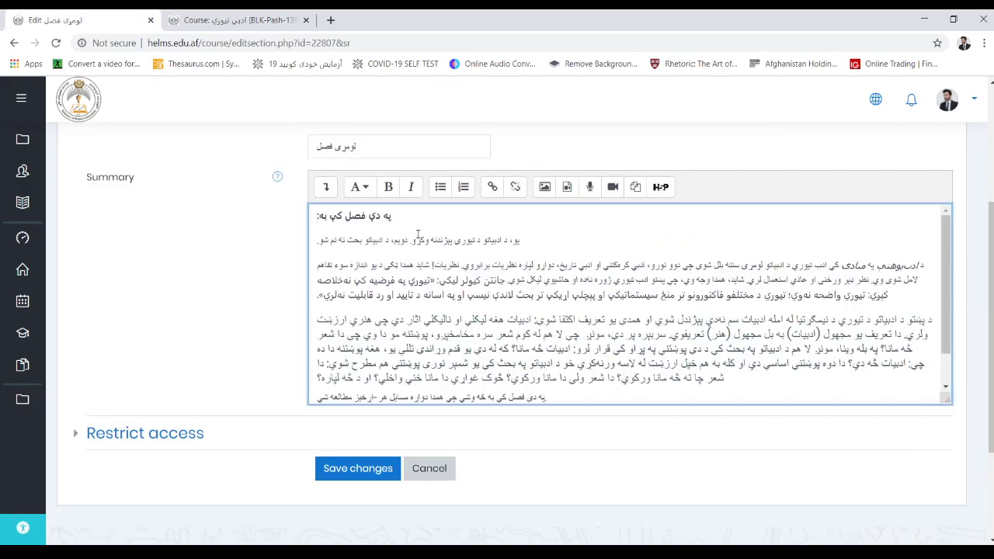
- Right-align the whole summary text of the لومړی فصل topic and save the changes
drag(409, 227, 435, 412)
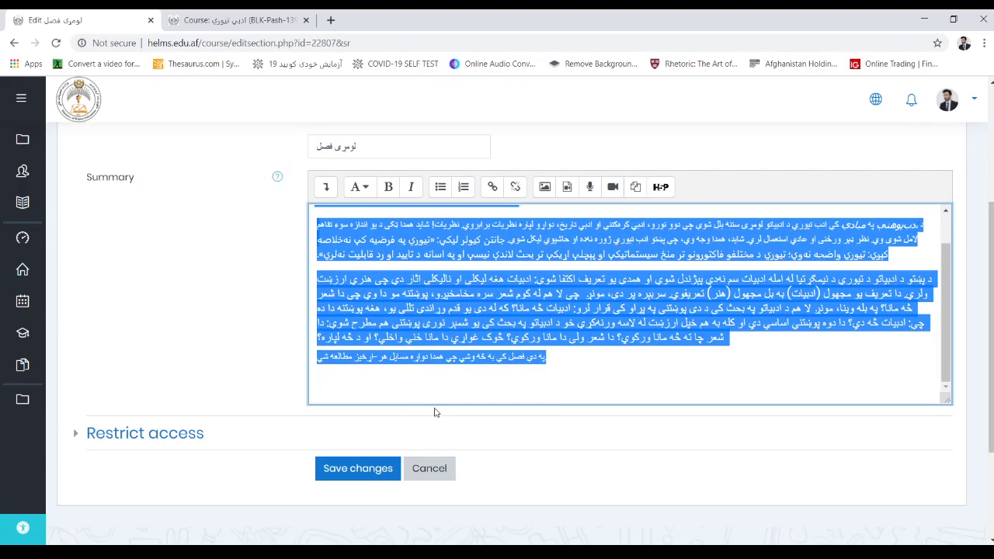
click(324, 186)
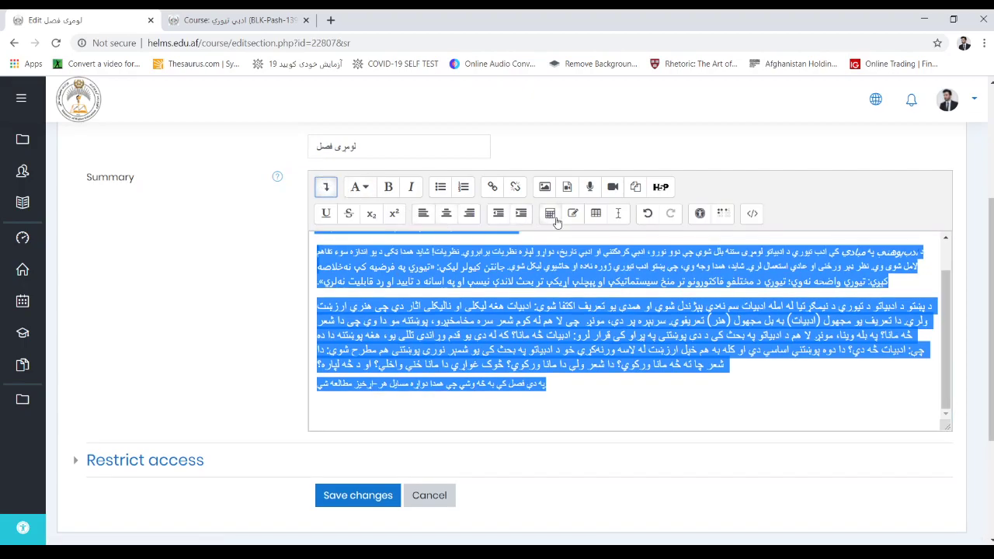
click(470, 214)
click(469, 214)
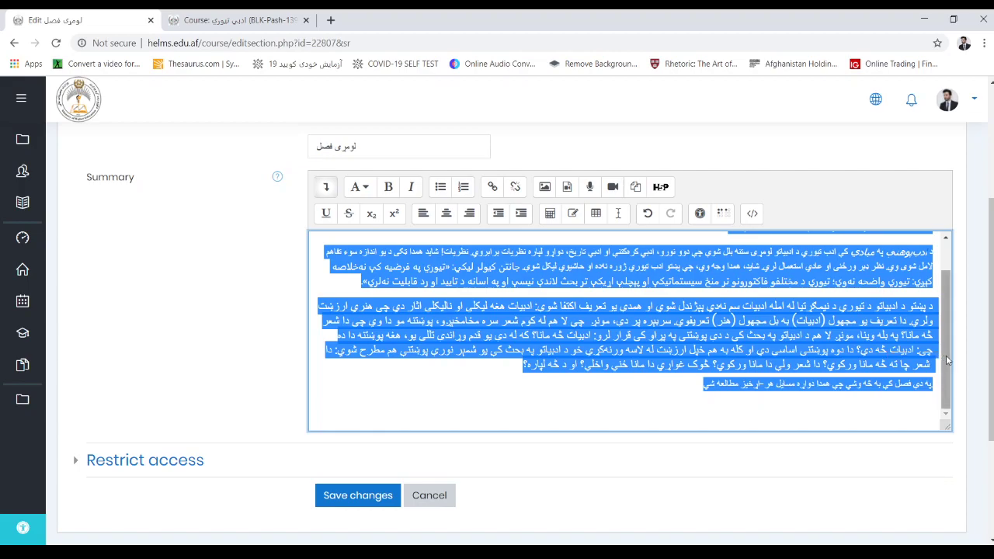
scroll(947, 350, up, 2)
scroll(947, 350, down, 1)
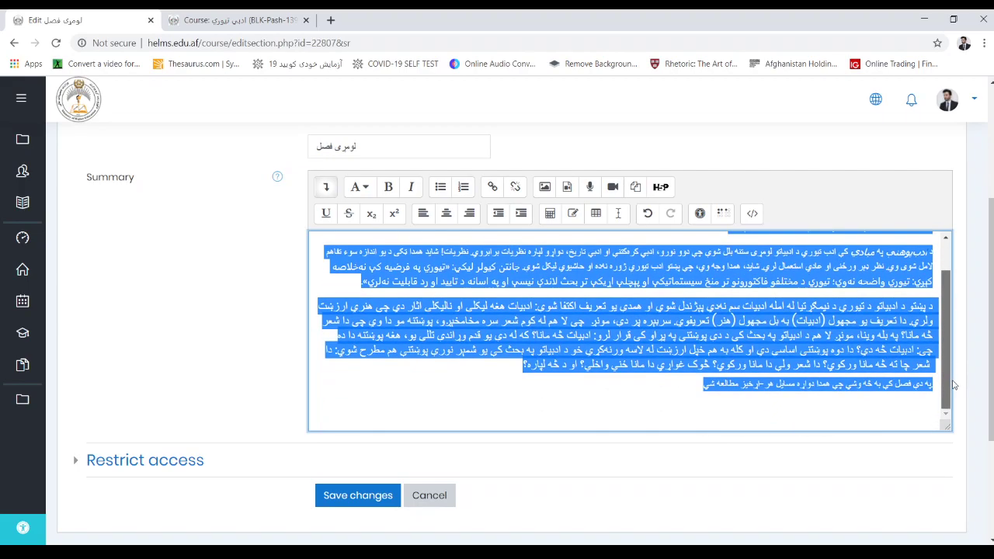
click(360, 497)
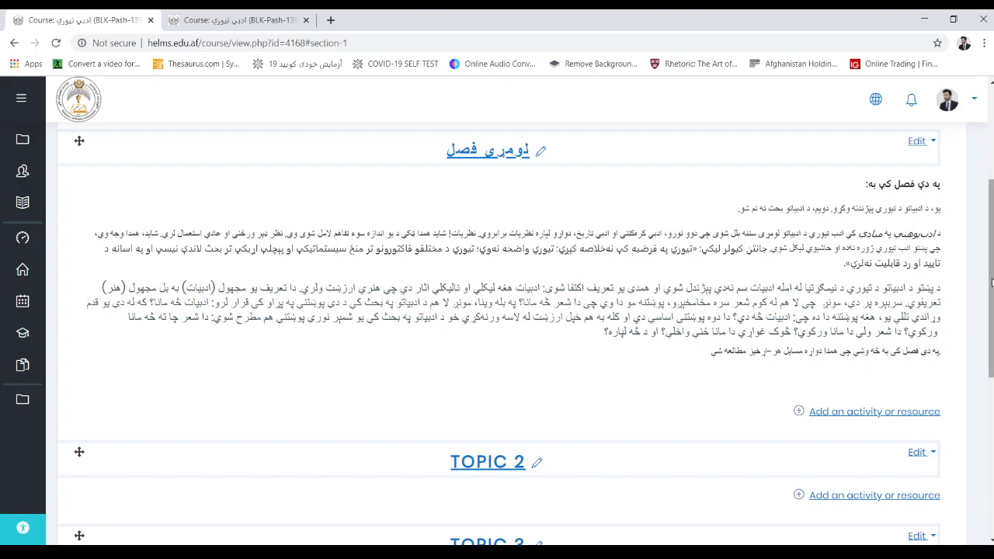
scroll(992, 282, down, 1)
scroll(992, 282, up, 1)
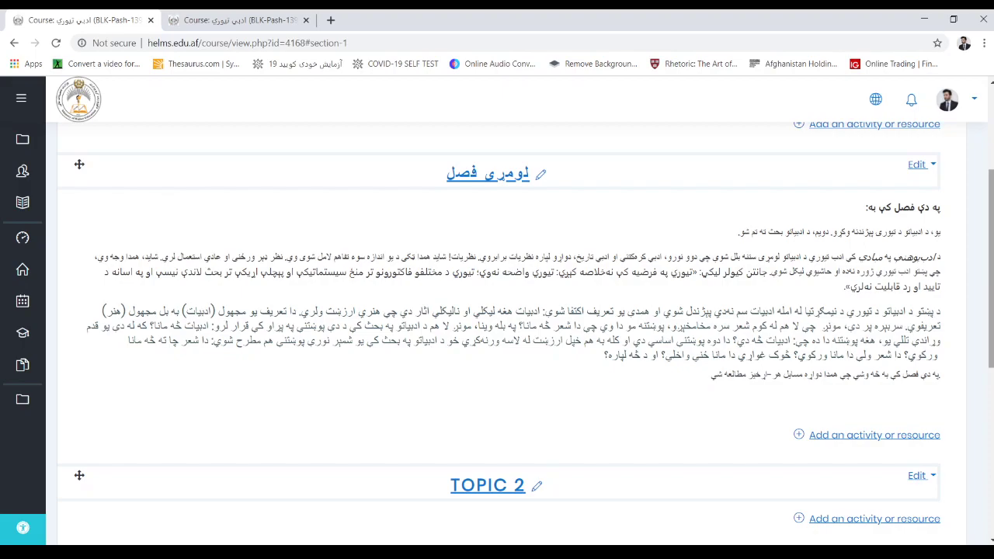
- Add a new Label resource to the لومړی فصل section
click(906, 439)
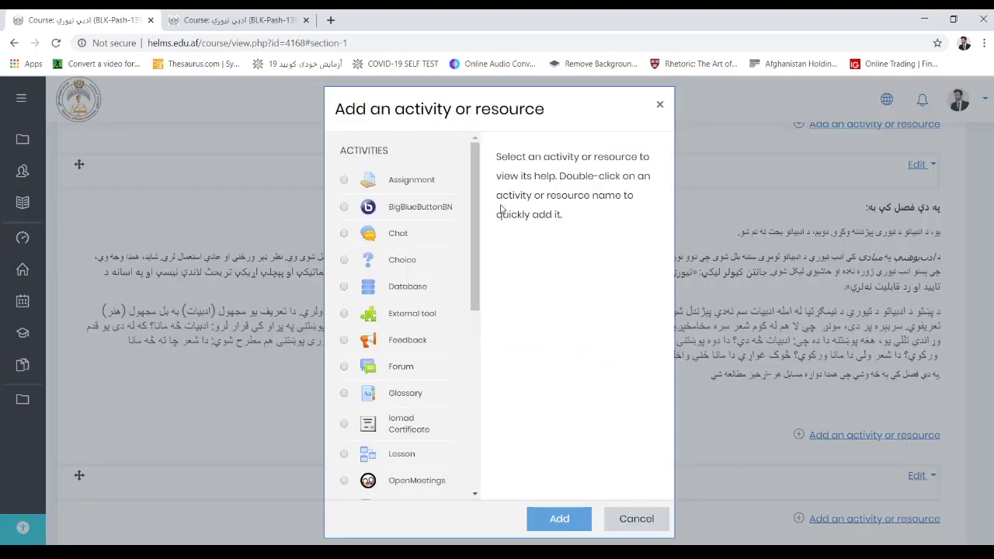
drag(480, 189, 505, 344)
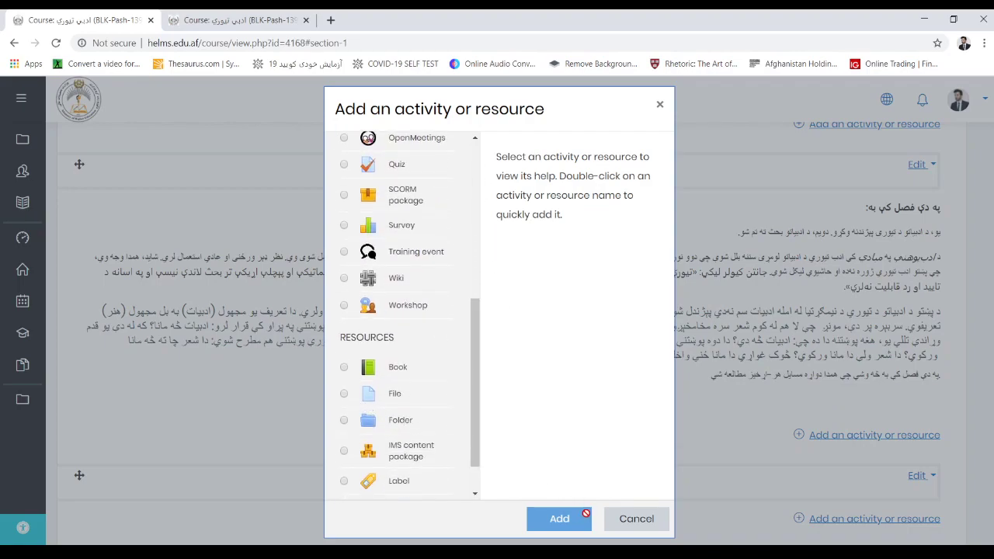
drag(480, 368, 481, 169)
click(528, 348)
mouse_move(476, 359)
mouse_down()
mouse_move(461, 178)
mouse_move(487, 357)
mouse_up()
scroll(479, 406, down, 1)
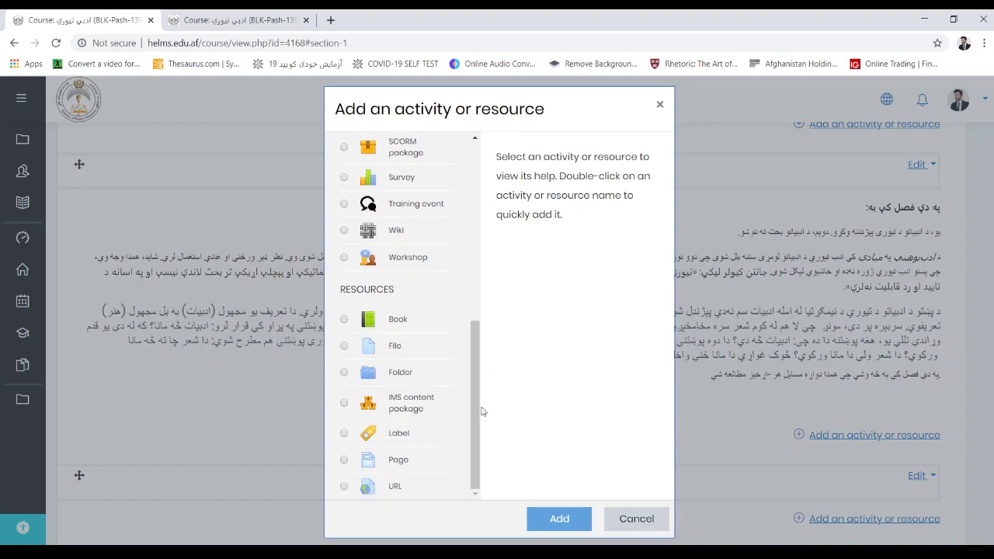
click(399, 435)
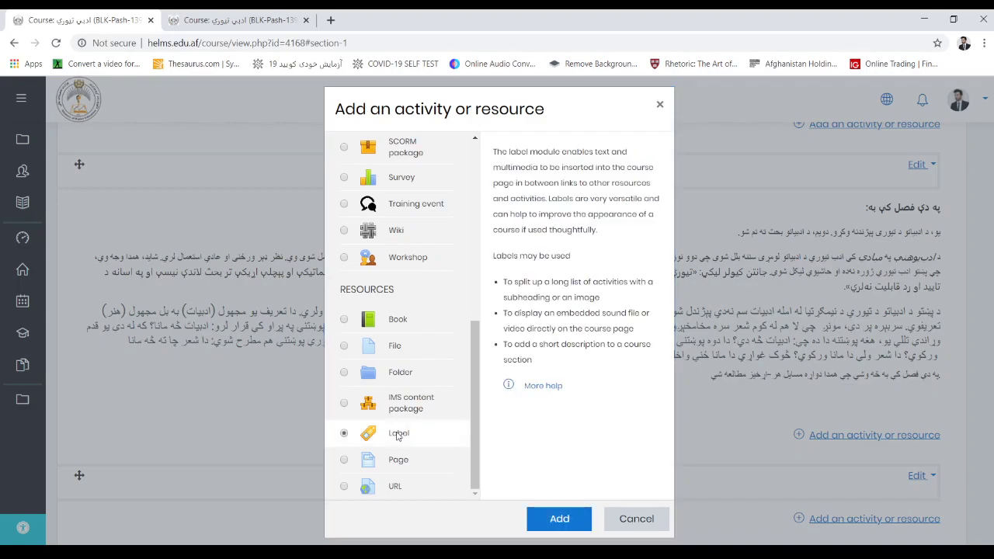
click(560, 521)
click(560, 520)
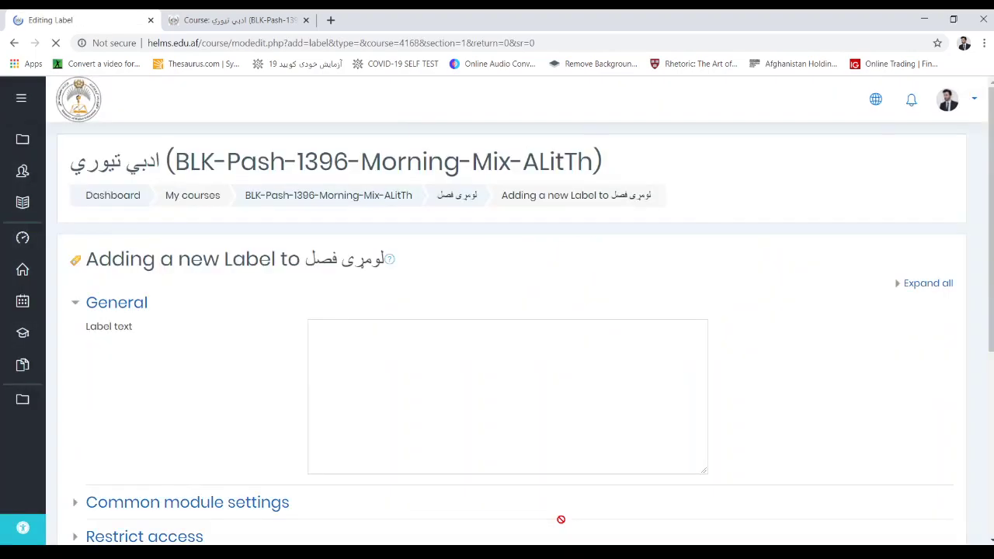
- Replace the restored draft in the label text with د ادبیاتو د تیوری پیژندنه
drag(399, 363, 315, 365)
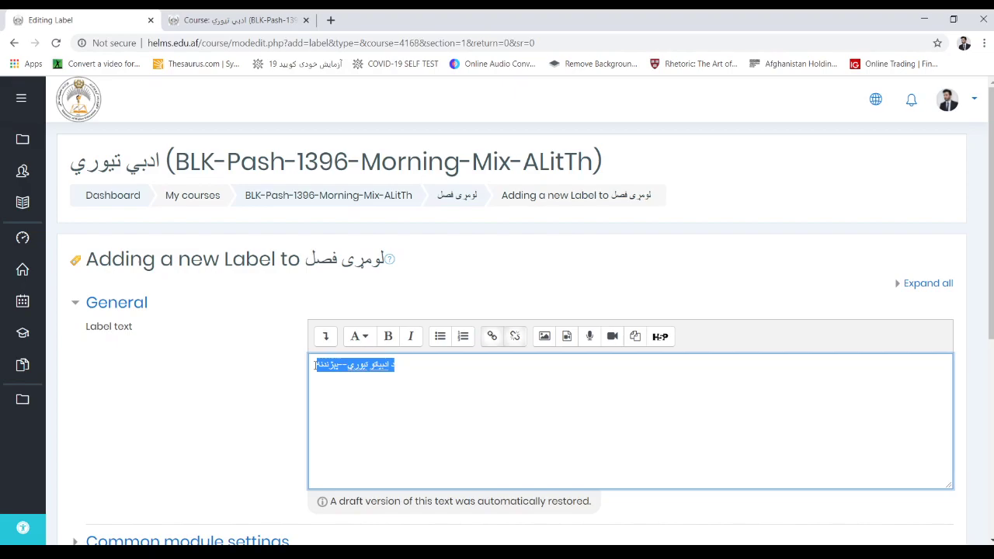
key(BackSpace)
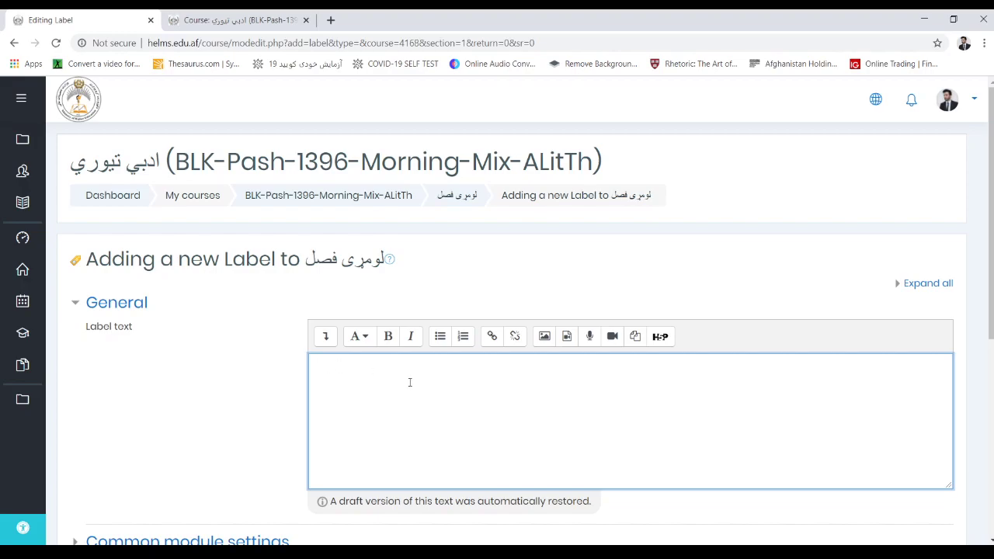
text(ا)
key(BackSpace)
text(ا)
key(BackSpace)
text(د ادبیاتو د تیوری پیژندنه)
- Start creating a link on the whole label text and open YouTube in a new browser tab
drag(394, 365, 316, 370)
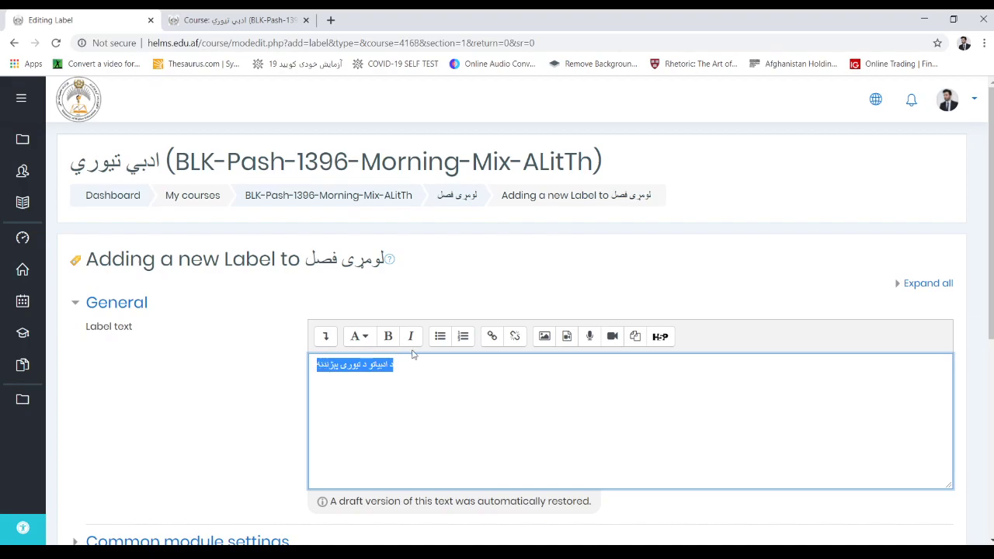
click(492, 337)
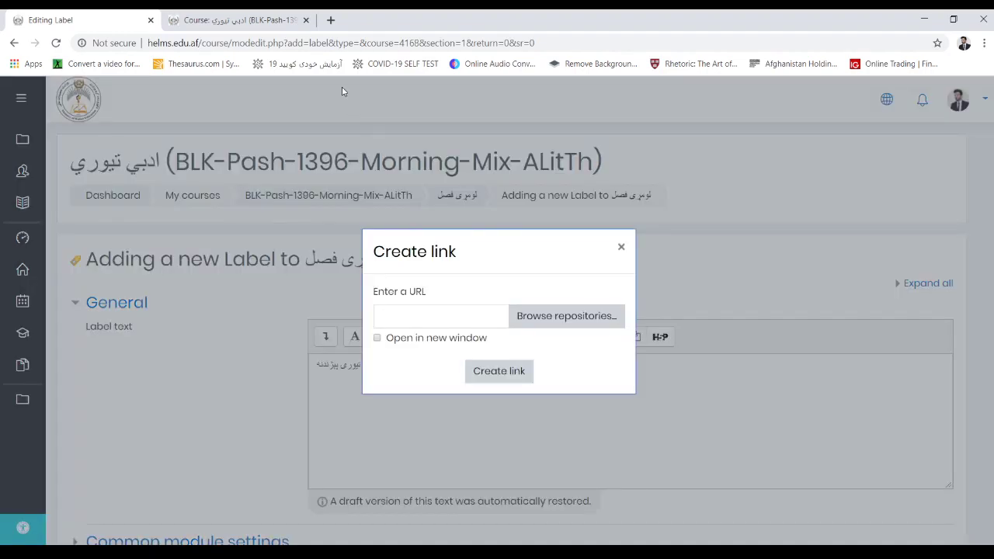
click(330, 19)
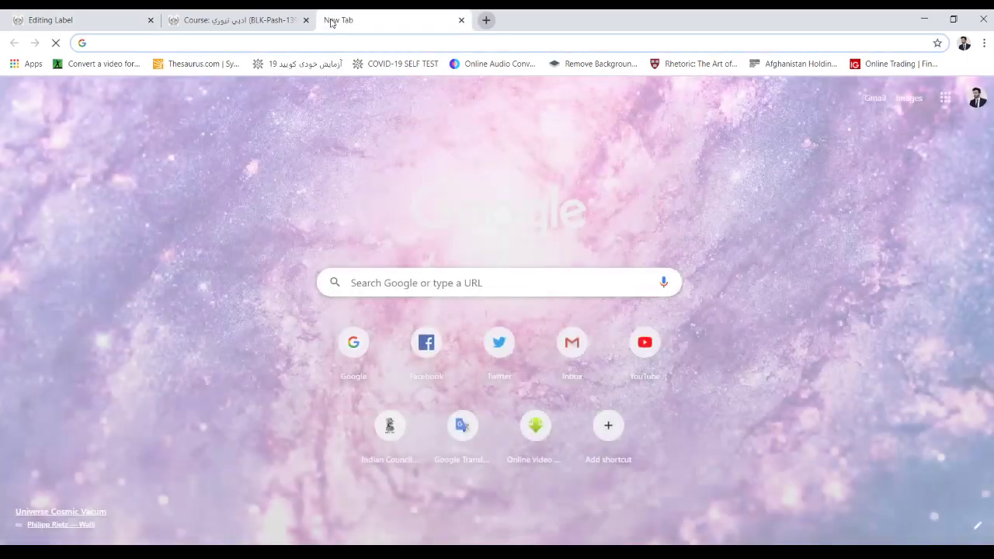
text(غزلو)
key(BackSpace)
key(BackSpace)
key(BackSpace)
key(BackSpace)
text(you)
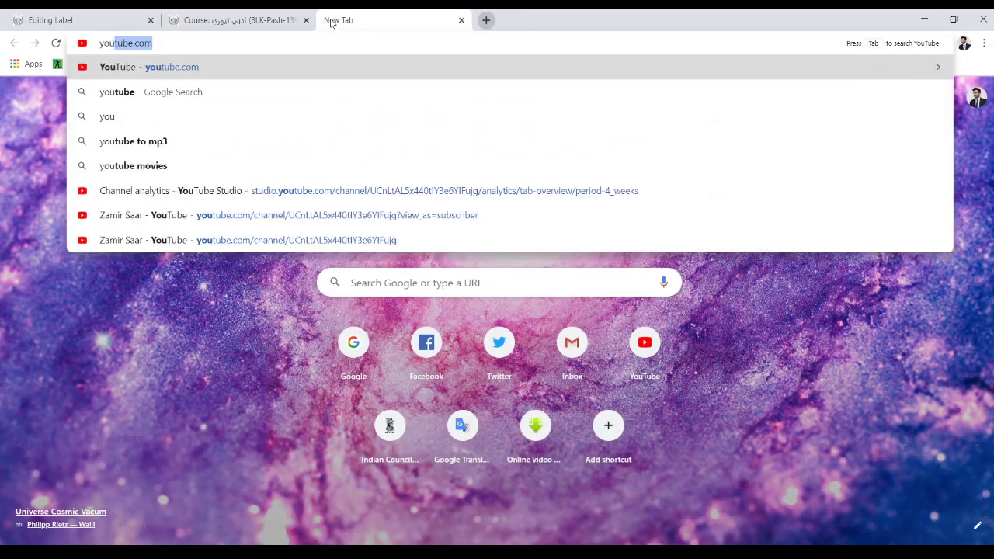
key(Return)
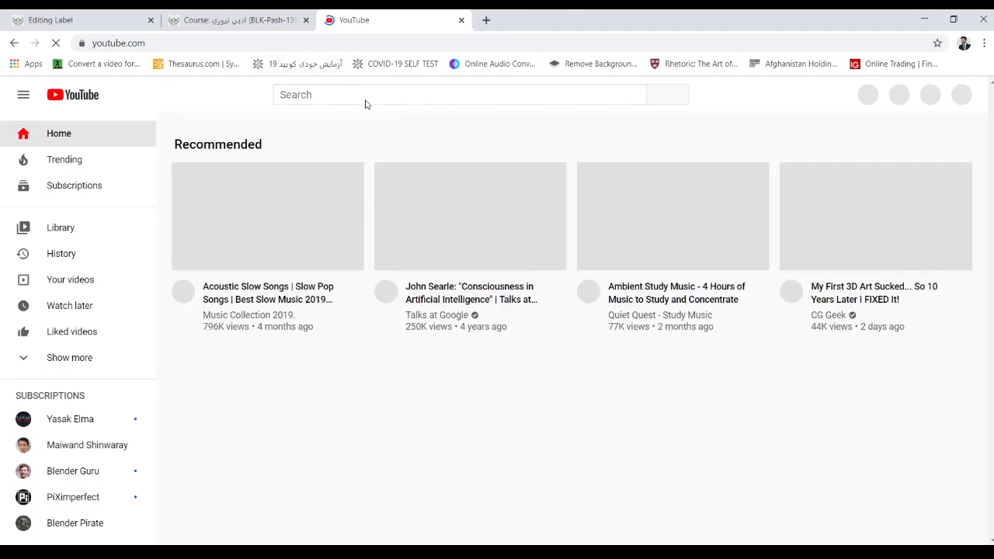
- Search YouTube for د ادبي تيوري
click(366, 93)
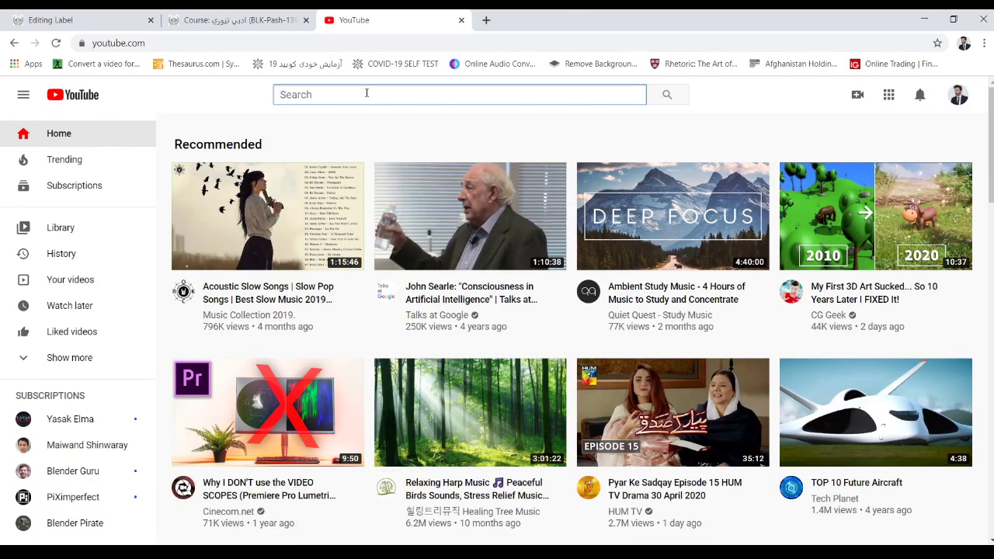
text(n)
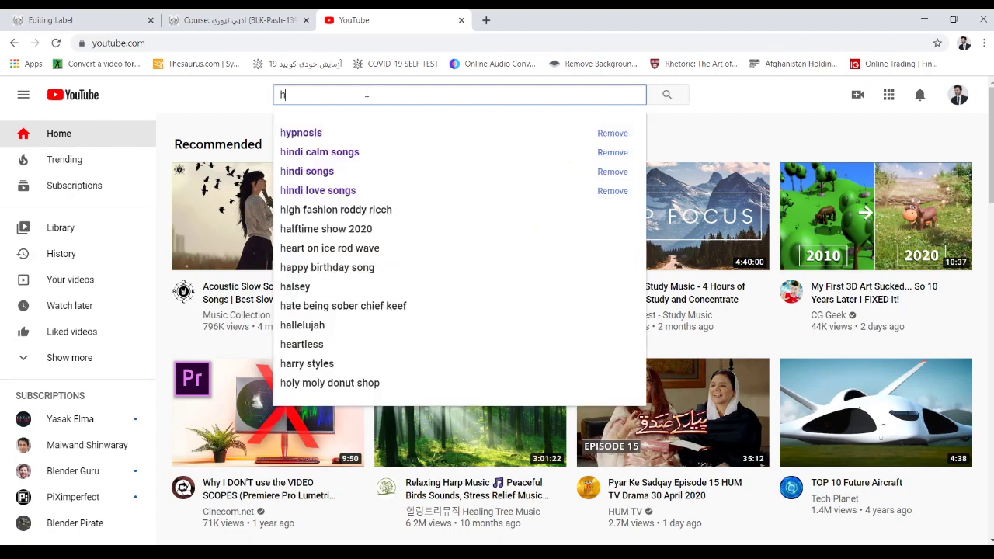
key(BackSpace)
text(د ادبیا)
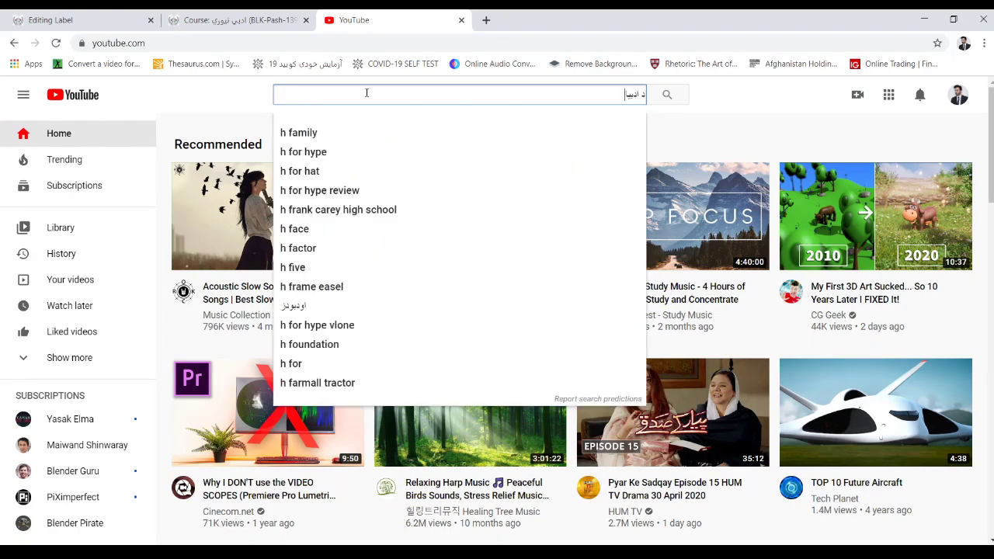
text(تو)
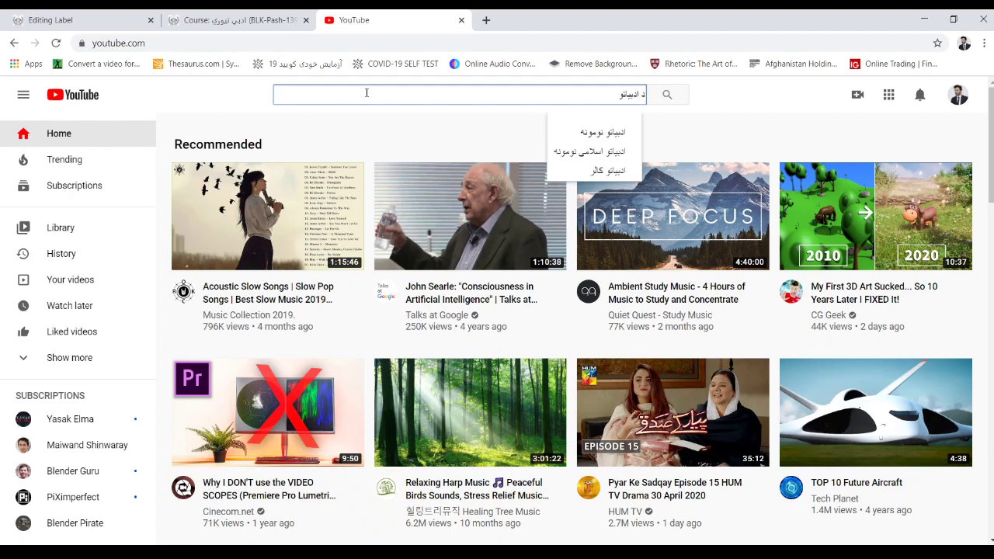
key(BackSpace)
key(BackSpace)
key(BackSpace)
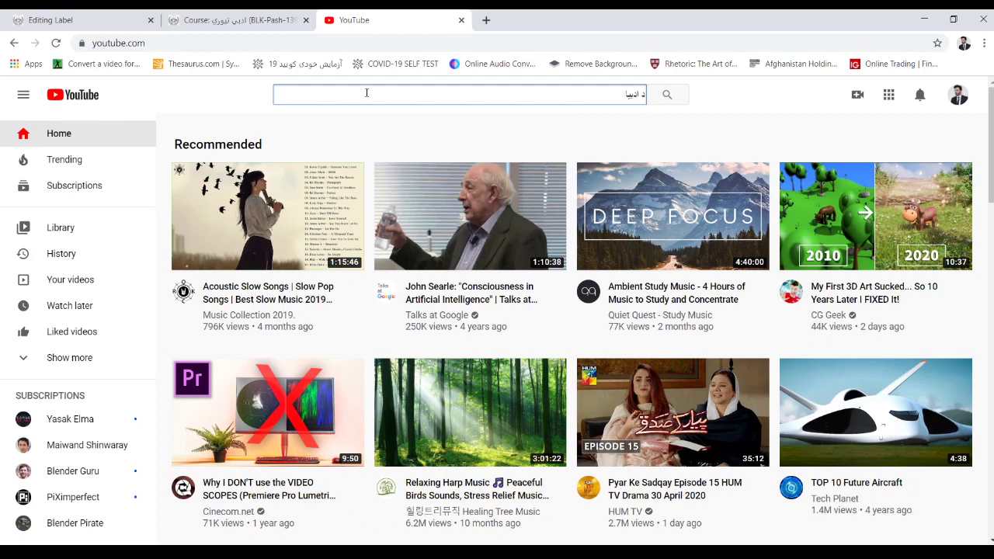
text(تيوري)
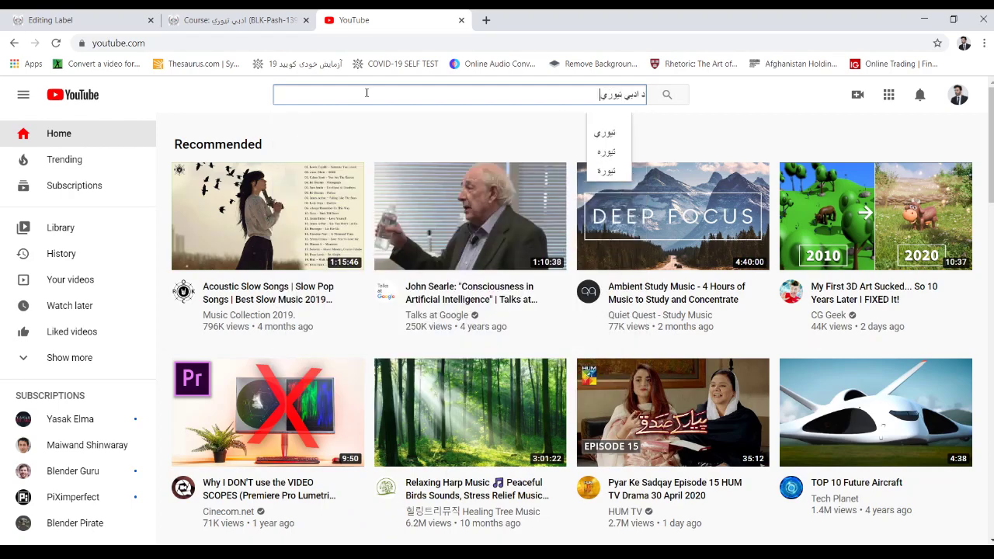
key(Return)
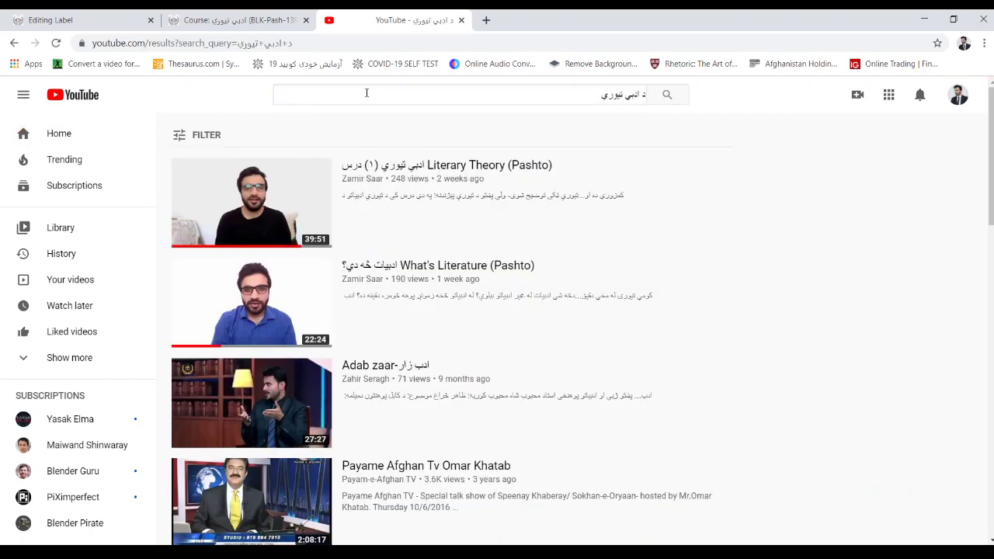
- Open the Literary Theory (Pashto) lesson 1 video, pause it and copy its web address
click(410, 166)
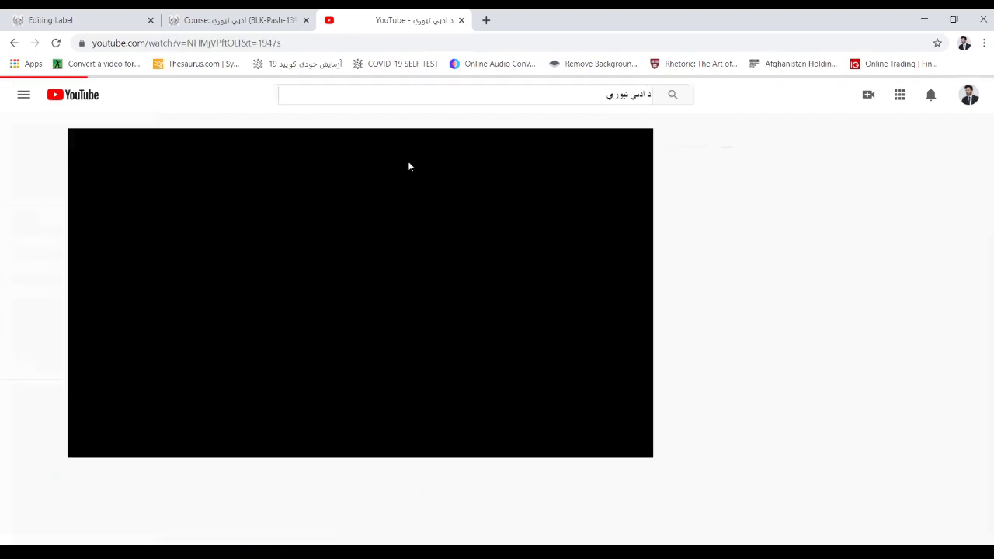
click(87, 446)
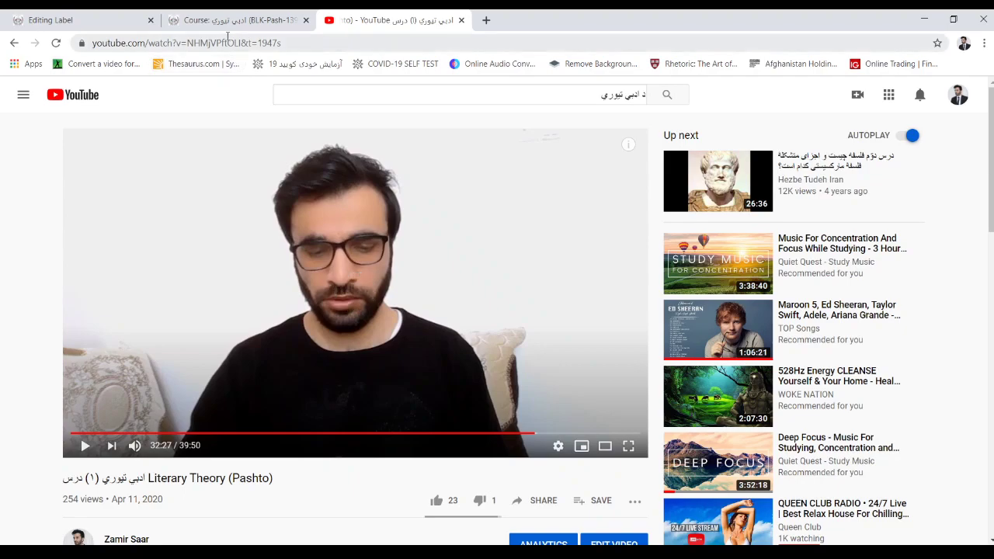
click(227, 42)
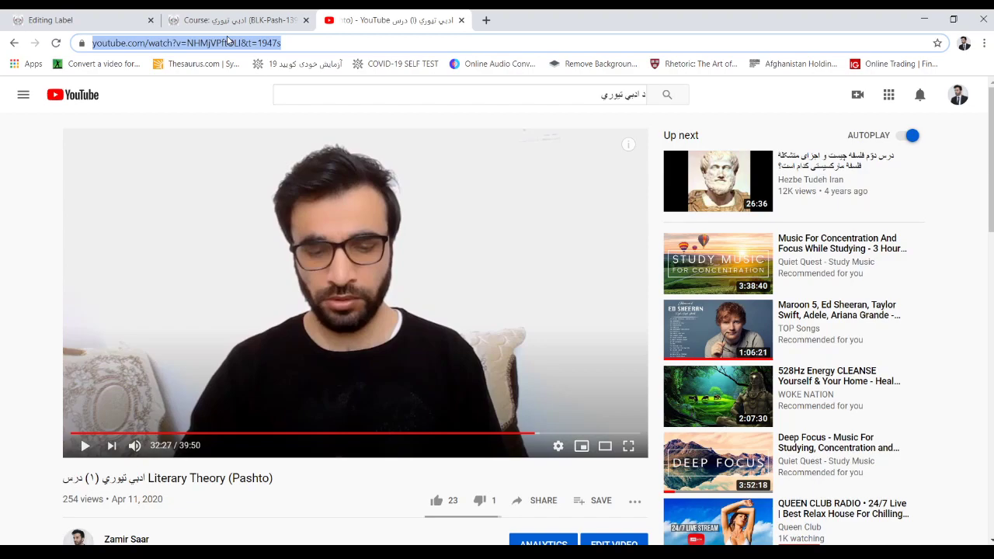
- Return to the label being edited in HELMS and link its text to the copied YouTube video address
click(76, 21)
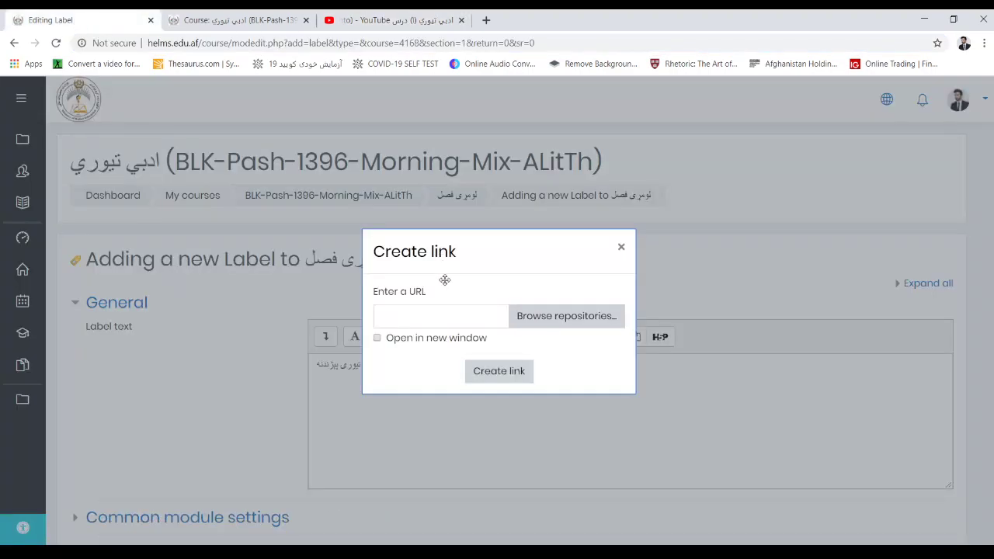
click(450, 315)
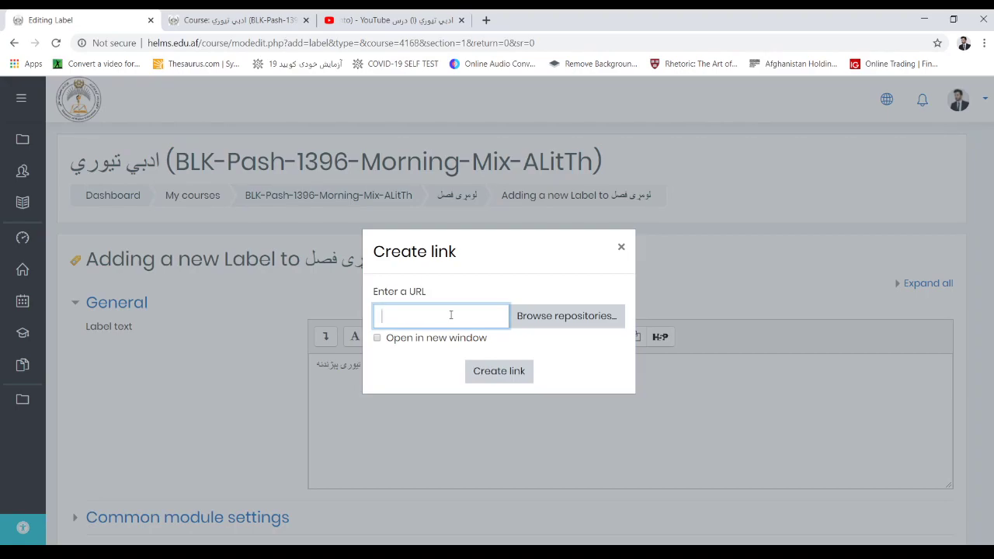
key(ctrl+v)
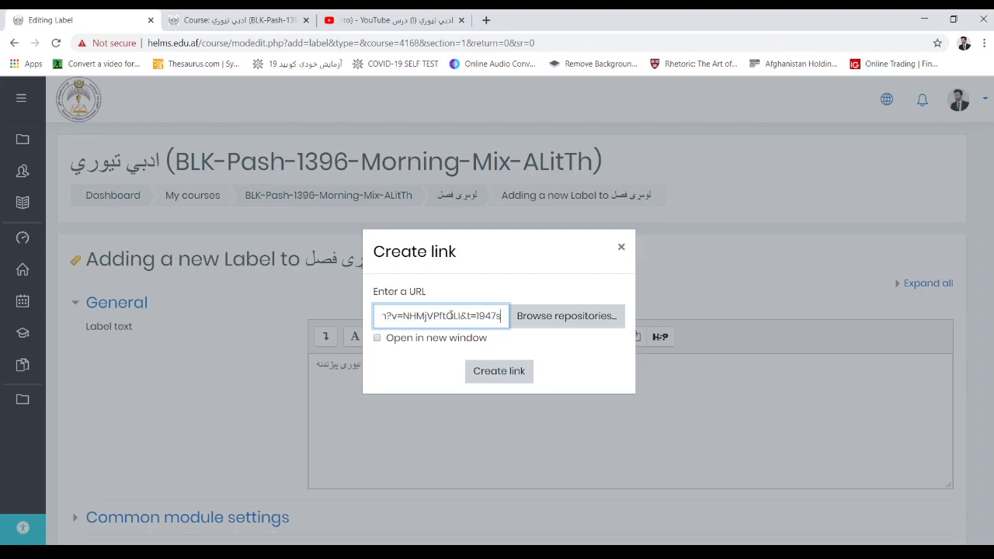
click(513, 375)
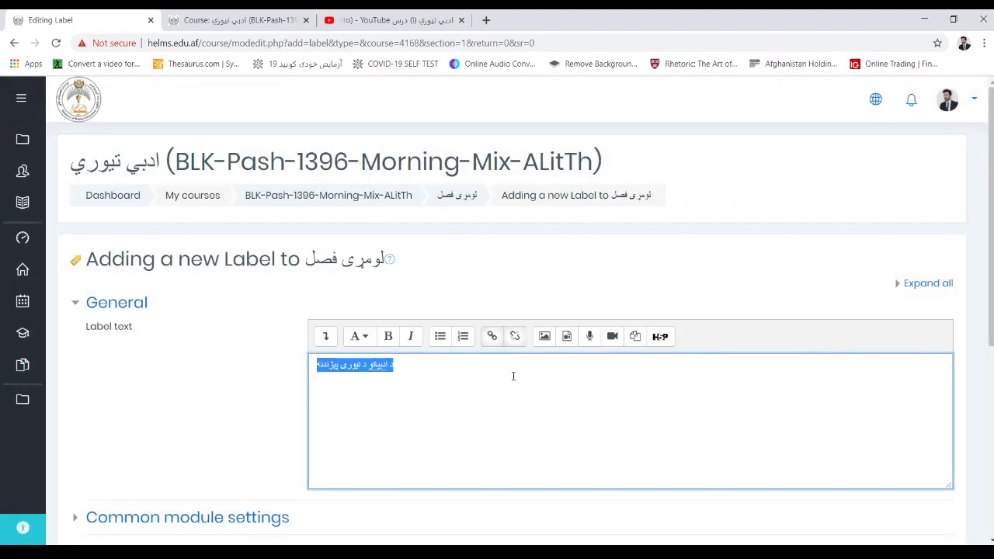
- Save the label, return to the course and check the embedded video in the لومړی فصل section
drag(991, 233, 991, 377)
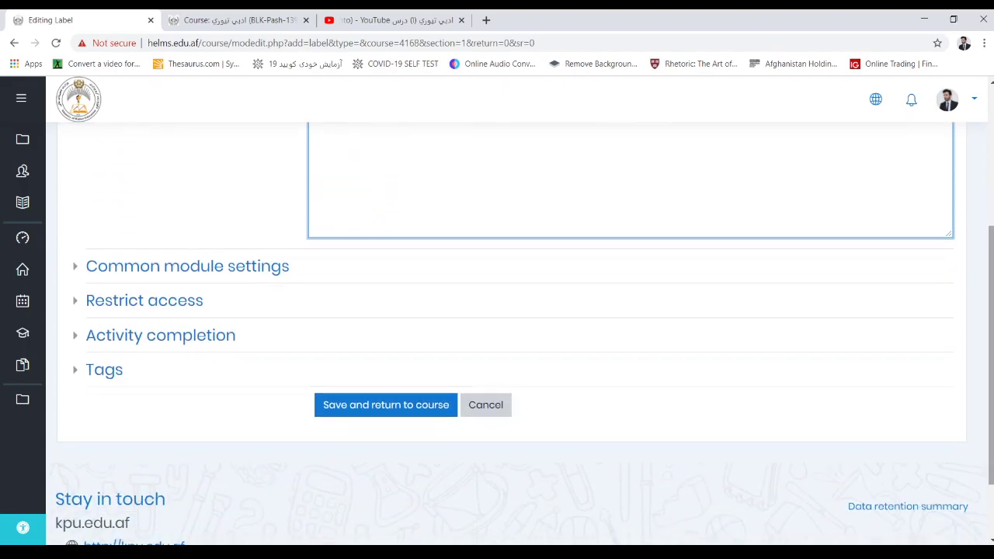
click(390, 412)
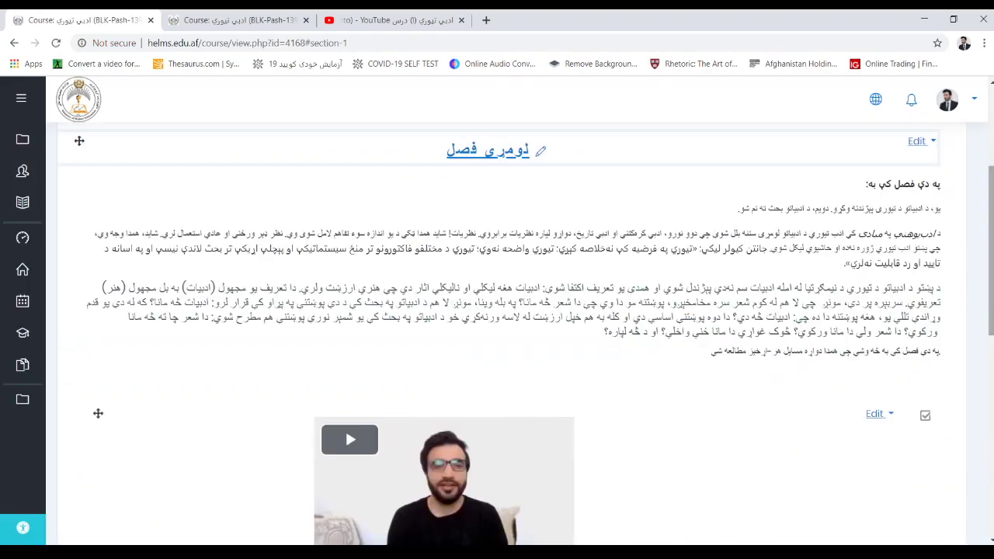
scroll(345, 302, down, 3)
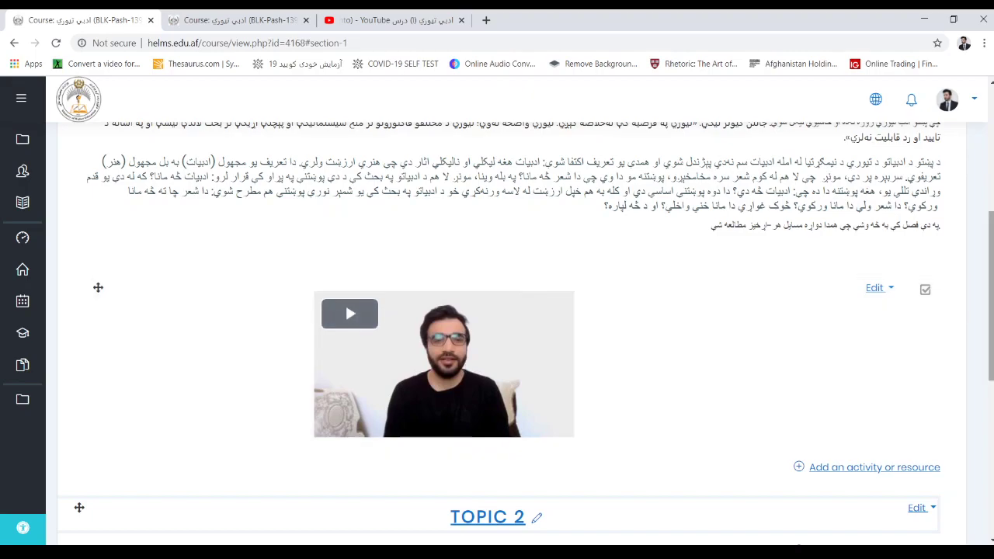
- Upload the lesson PDF below the embedded video in the لومړی فصل section and append (متن) to its name
drag(991, 295, 991, 335)
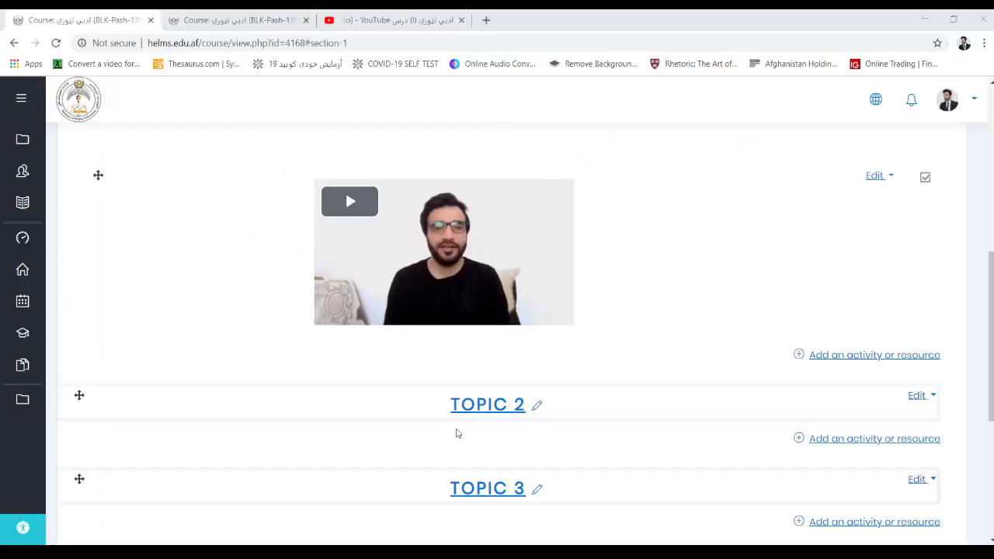
drag(455, 432, 280, 357)
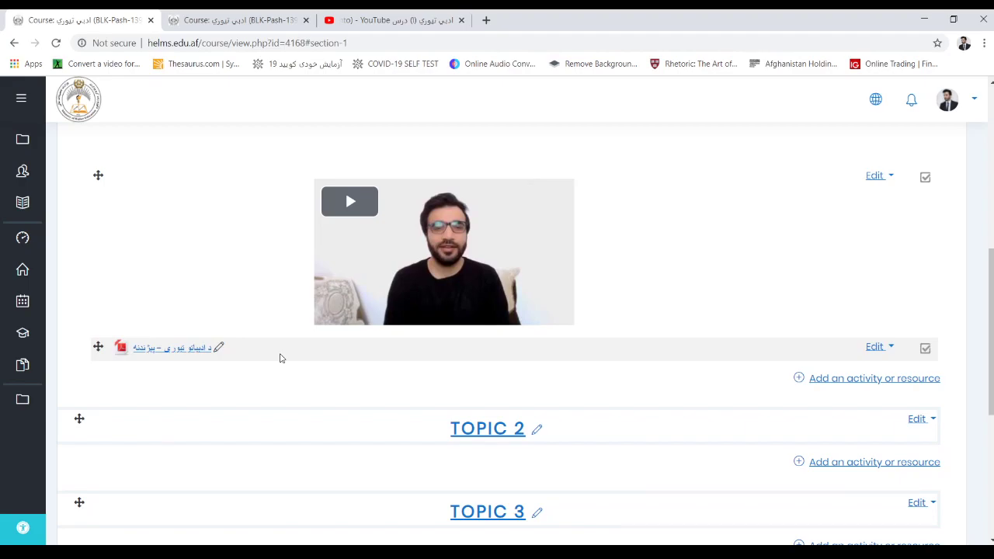
click(219, 347)
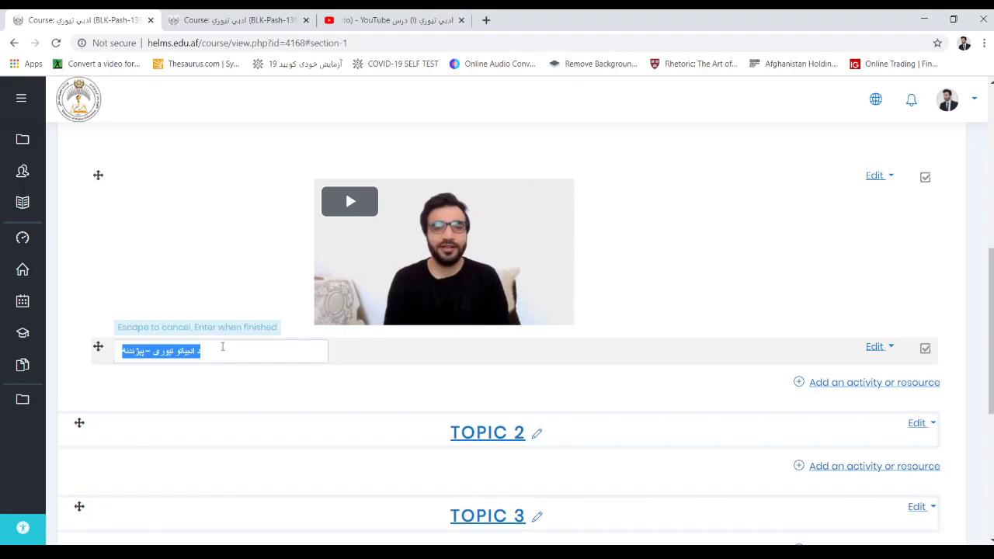
click(118, 350)
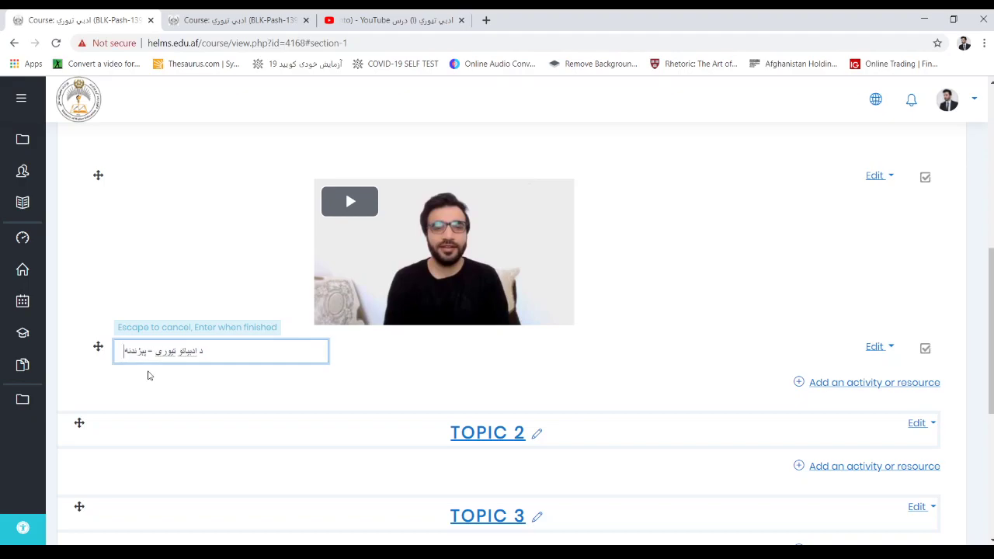
key(BackSpace)
text(()
text(مق)
text(ن()
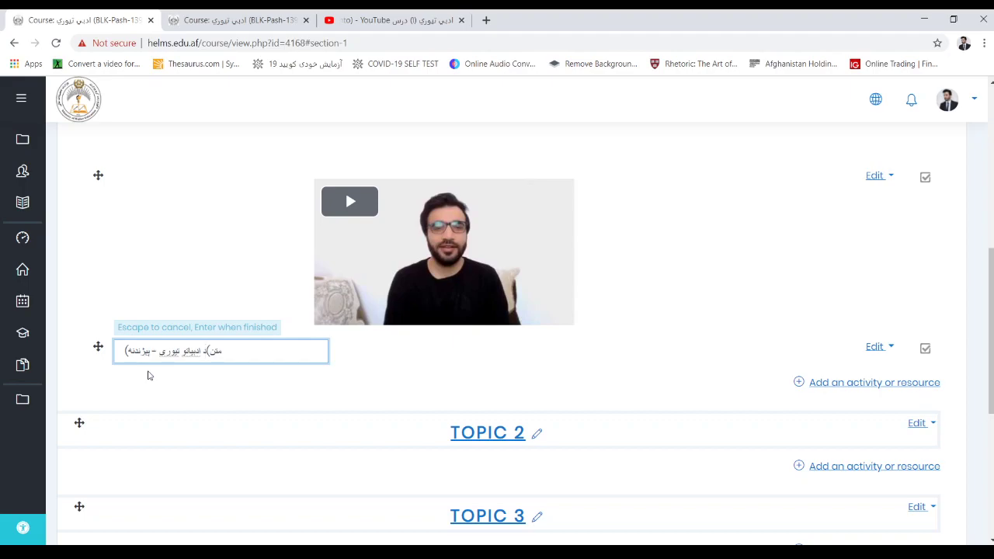
key(Return)
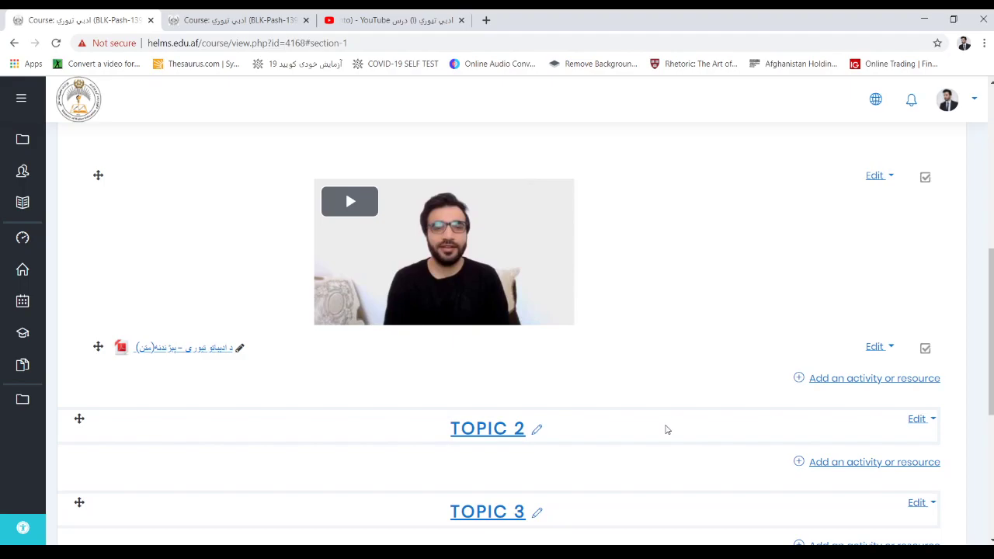
- Start adding a new Assignment activity to the لومړی فصل section
click(863, 382)
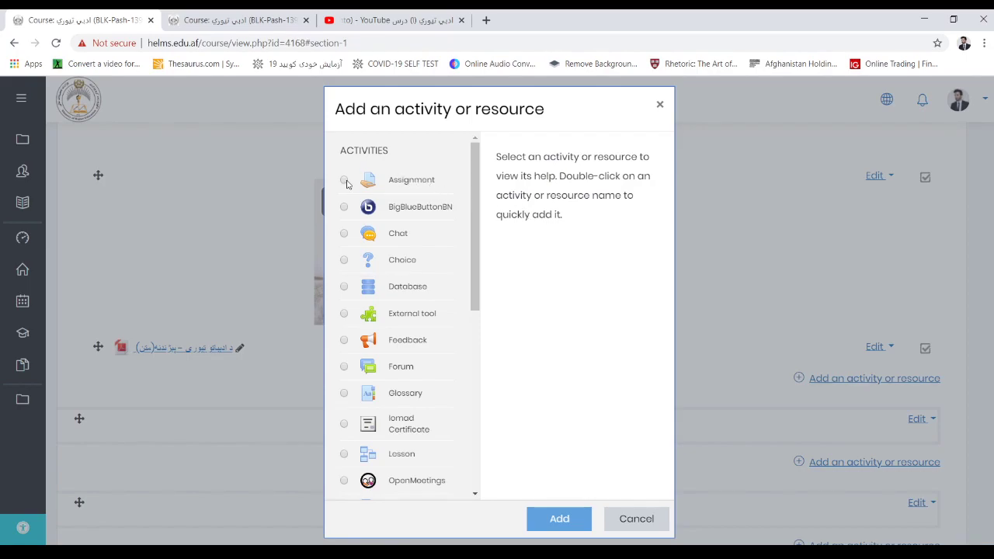
click(403, 186)
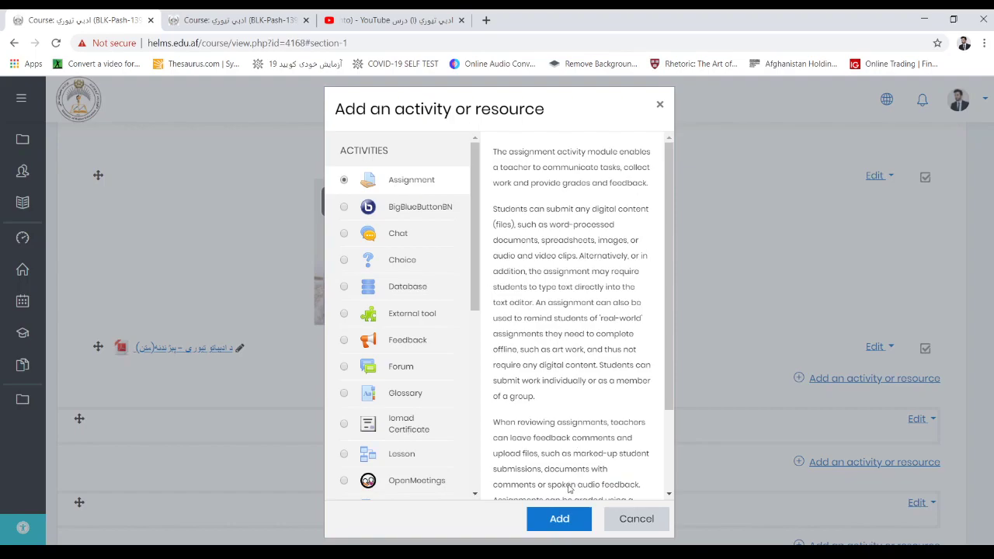
click(569, 522)
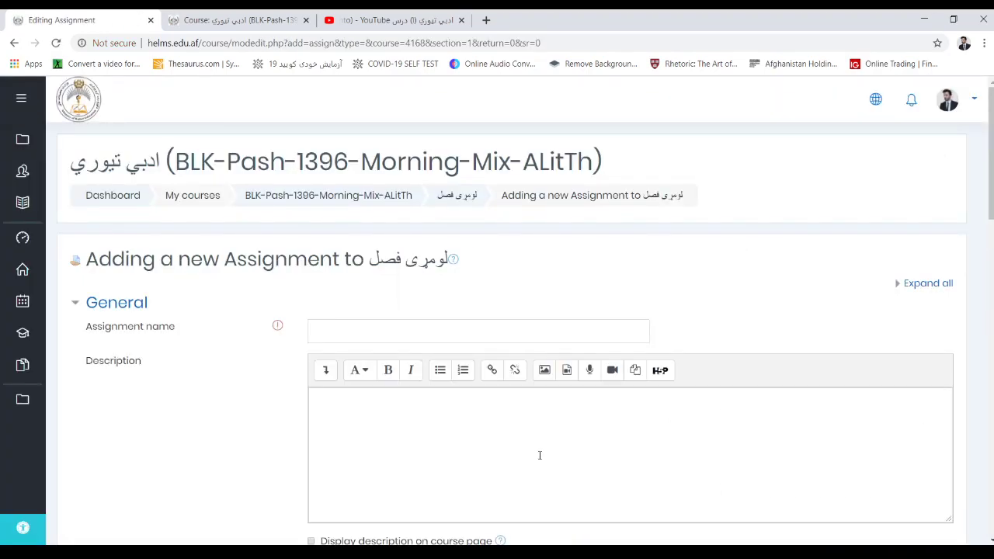
- Copy the first-chapter homework title from the BLitTh course and name the new assignment کورنۍ دنده: د تیوري یو مثال راوړئ
click(250, 21)
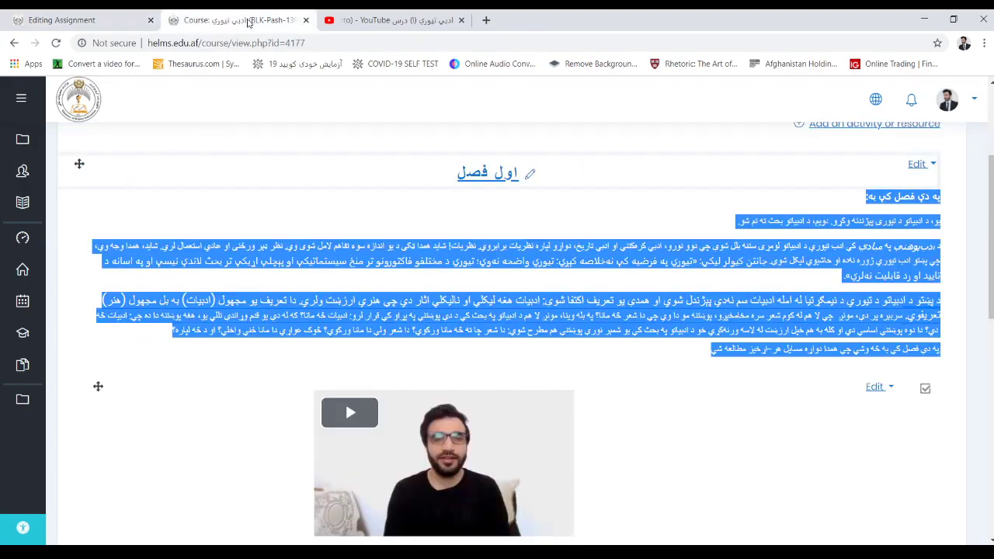
drag(991, 233, 991, 301)
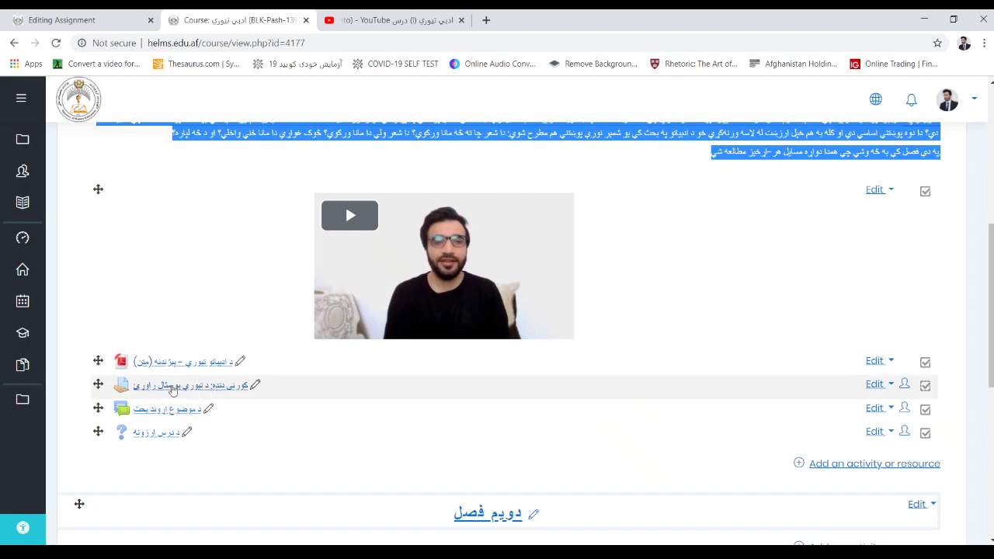
click(174, 386)
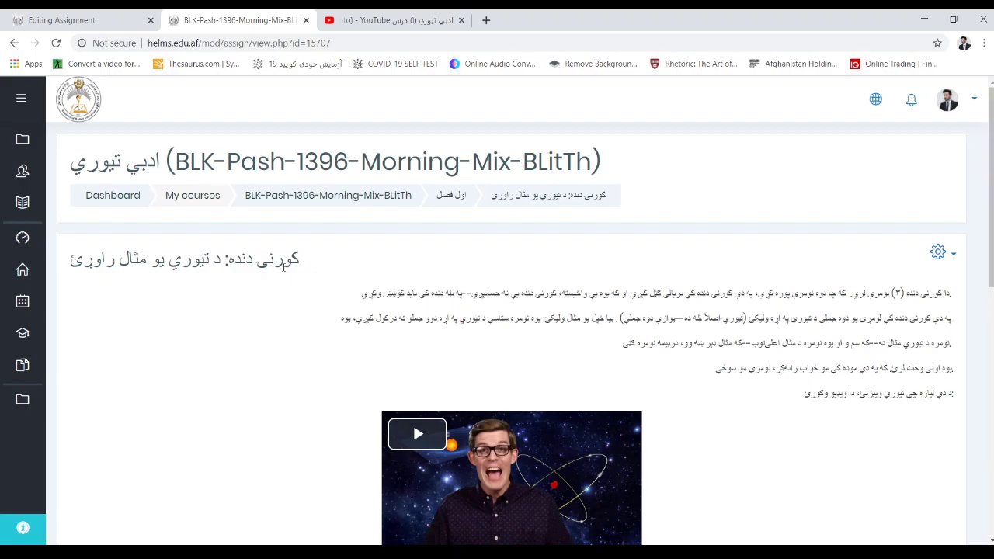
drag(298, 257, 66, 264)
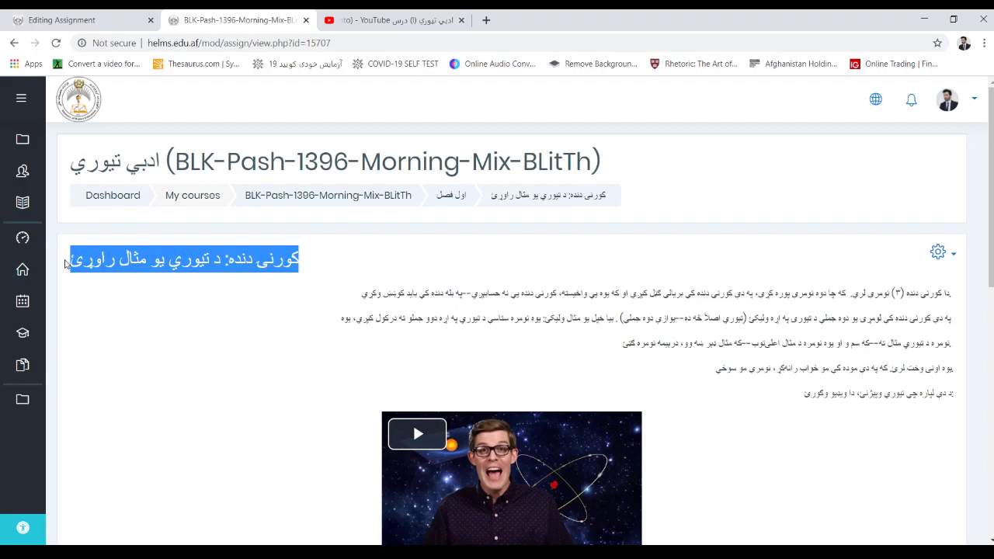
key(ctrl+shift+Tab)
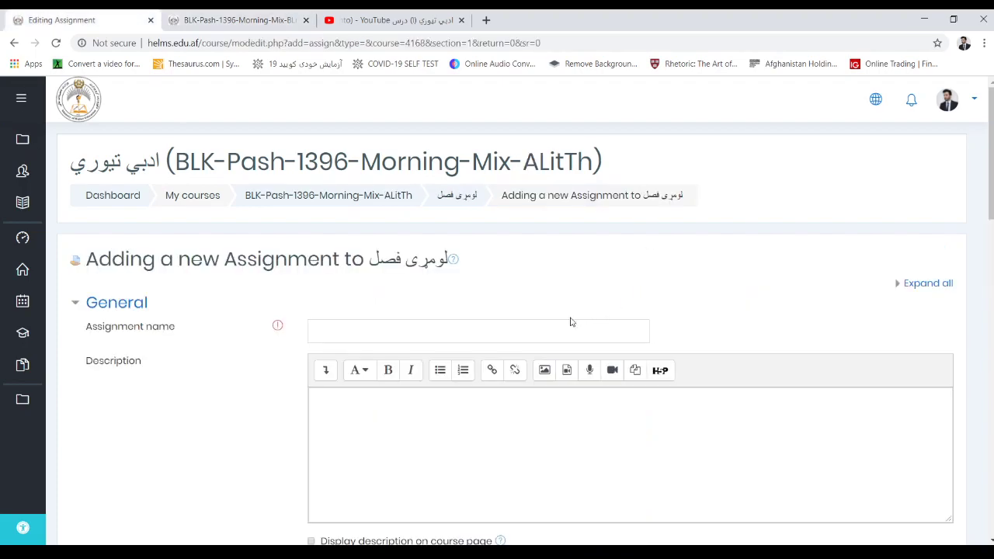
click(532, 338)
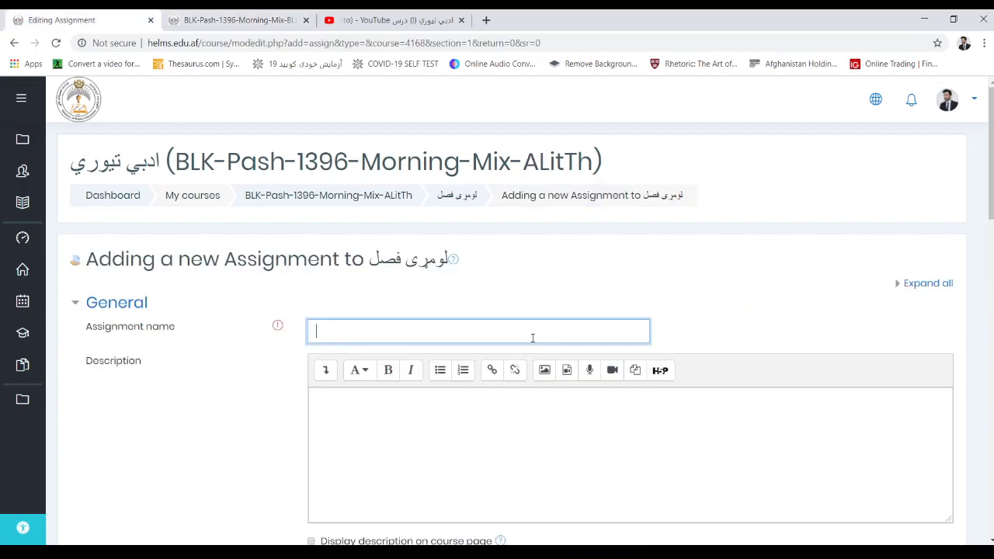
text(کورنی دنده: د تیوري یو مثال راوړی)
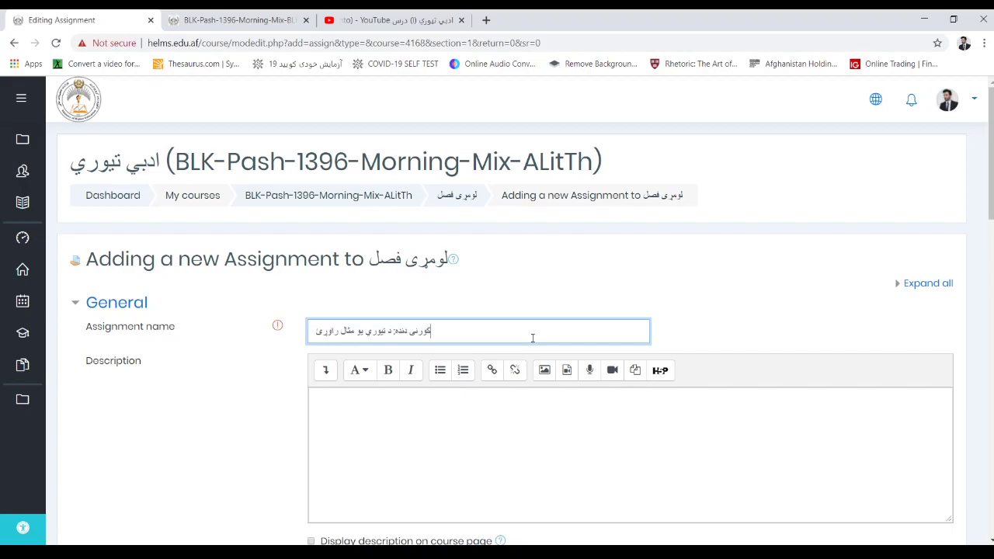
- Copy the first four instruction paragraphs of the BLitTh homework into the new assignment's description
click(529, 414)
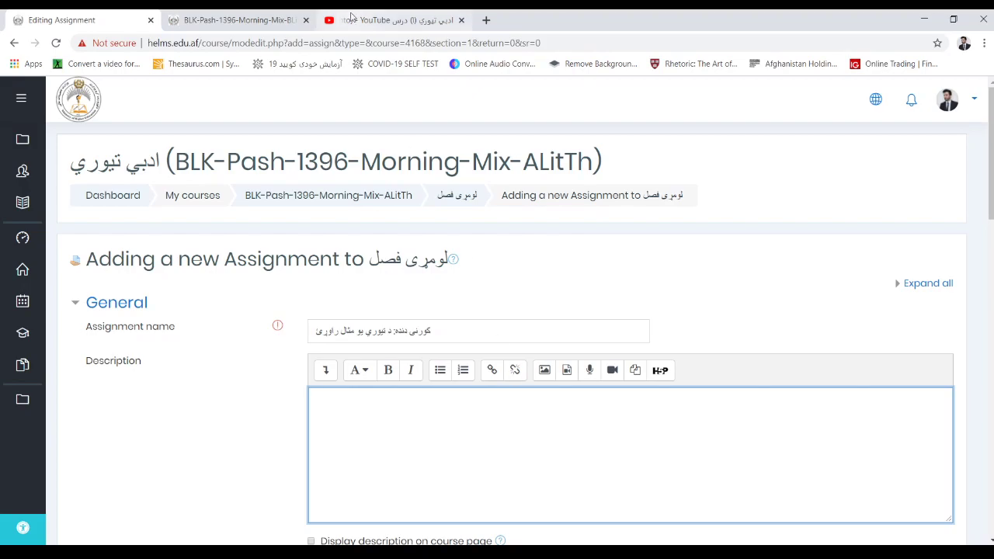
click(231, 21)
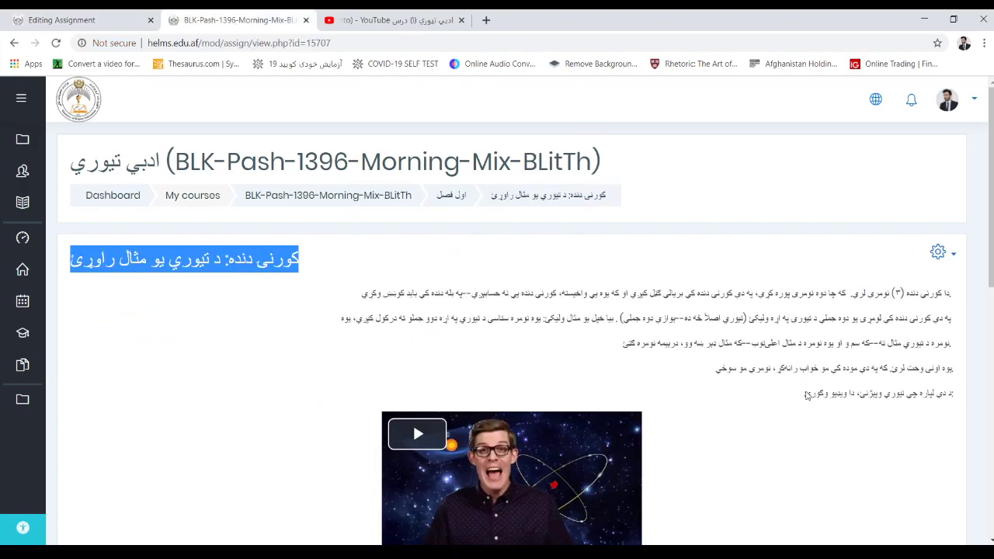
drag(711, 373, 924, 320)
click(956, 373)
drag(957, 372, 350, 253)
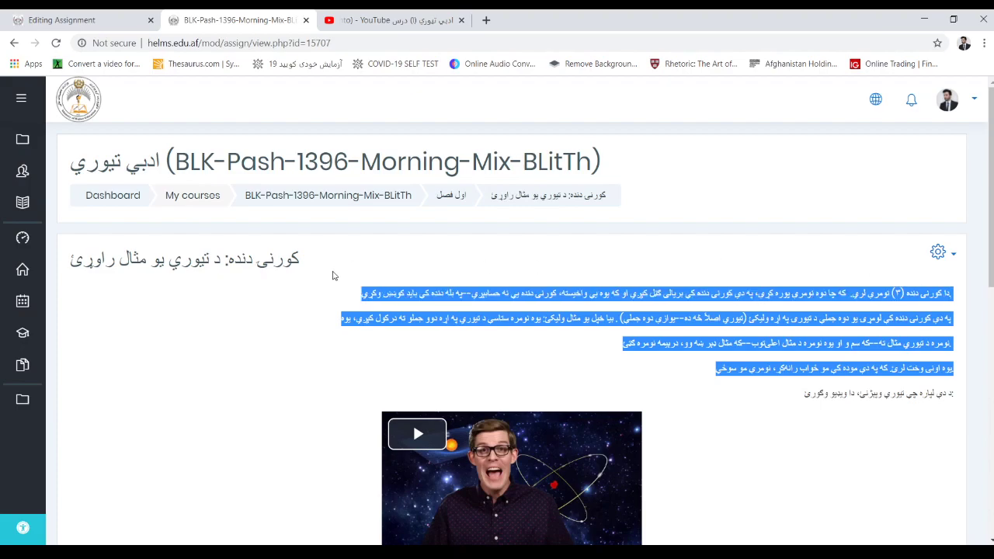
click(62, 19)
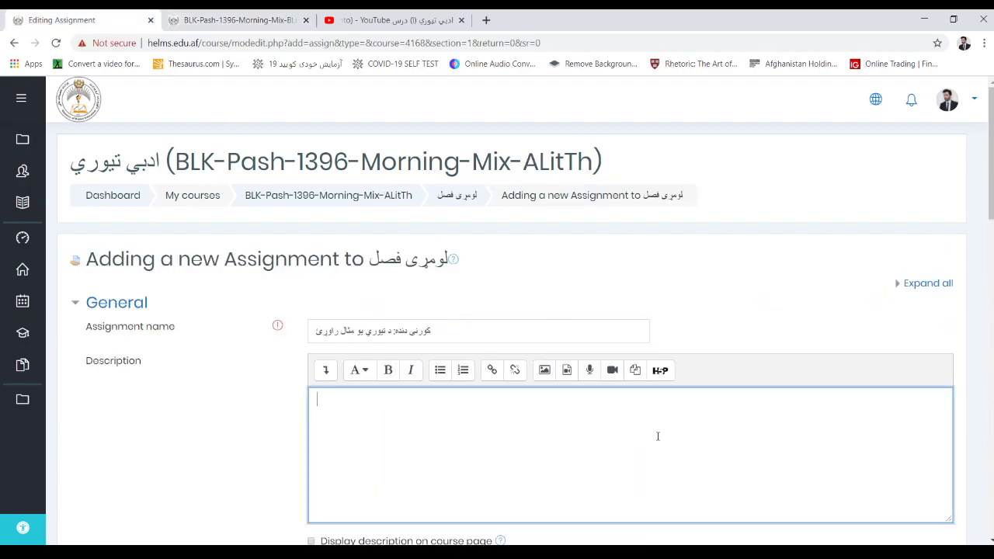
key(ctrl+v)
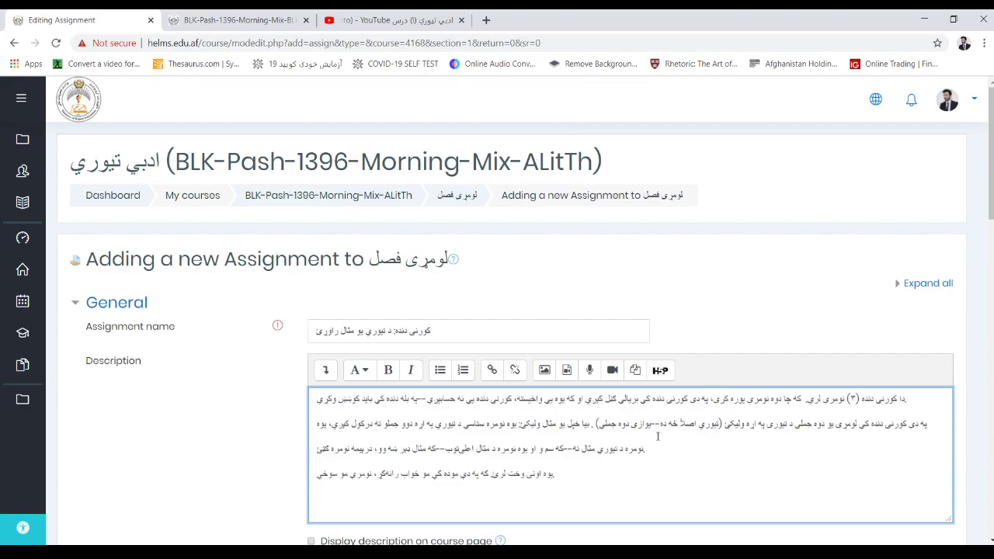
- Show the description editor's additional formatting tools and right-align the pasted paragraphs
drag(548, 477, 555, 399)
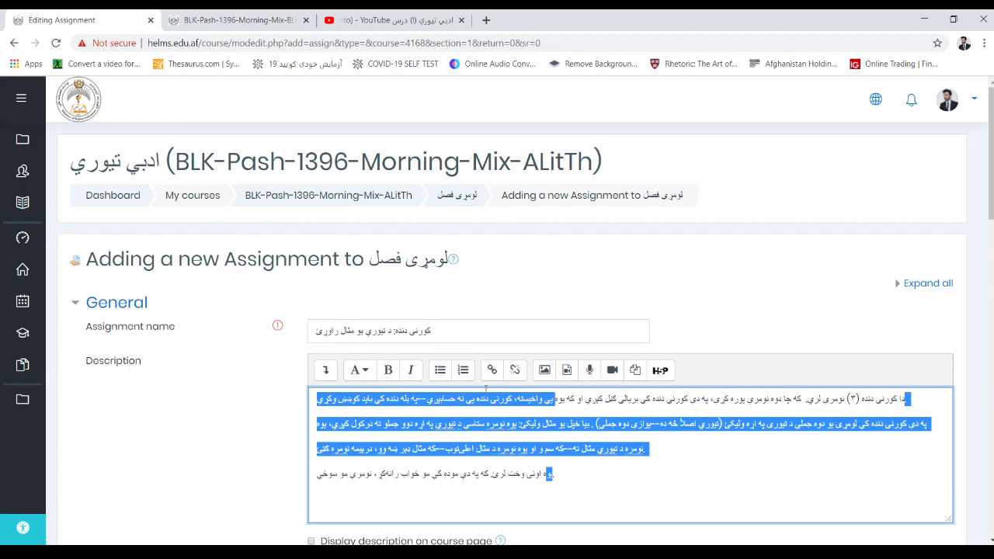
click(326, 370)
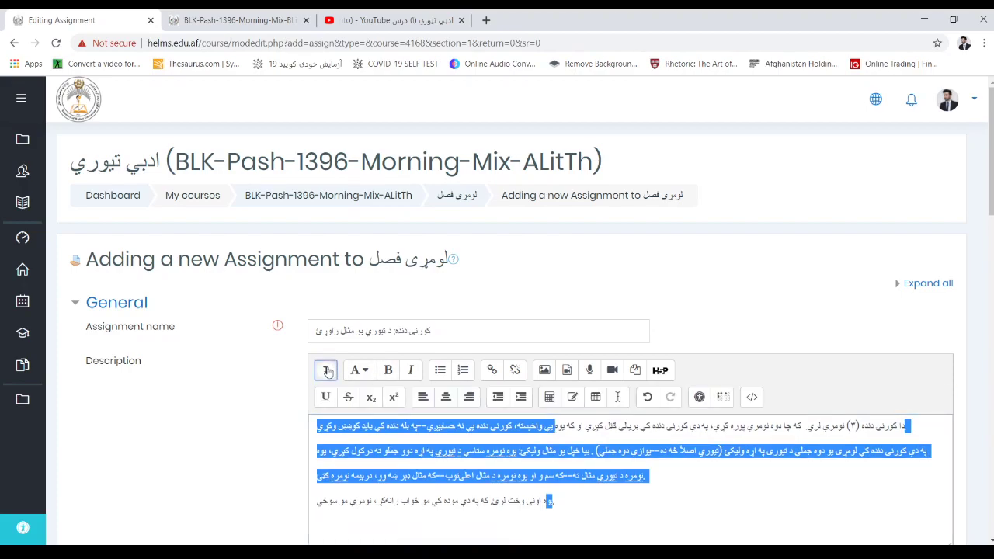
click(472, 402)
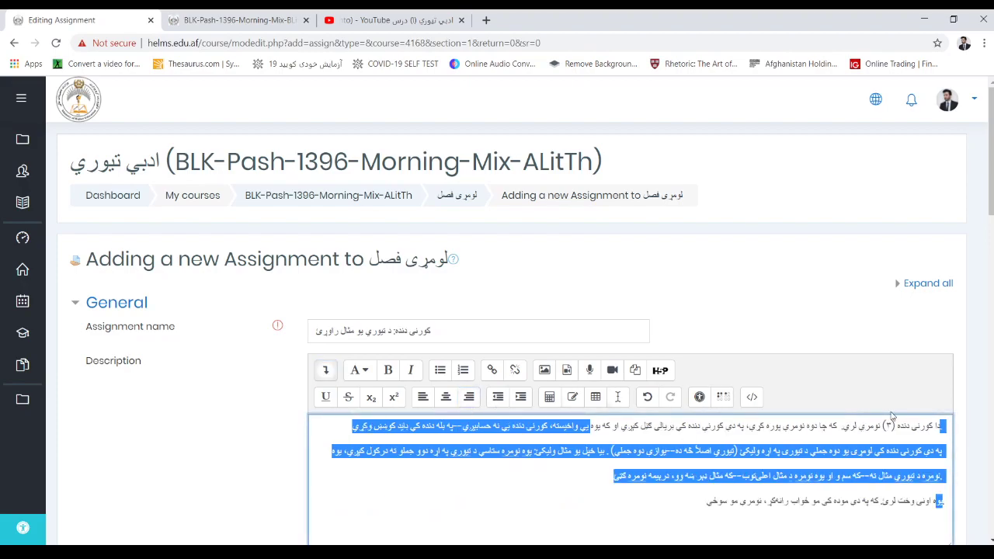
drag(990, 206, 990, 256)
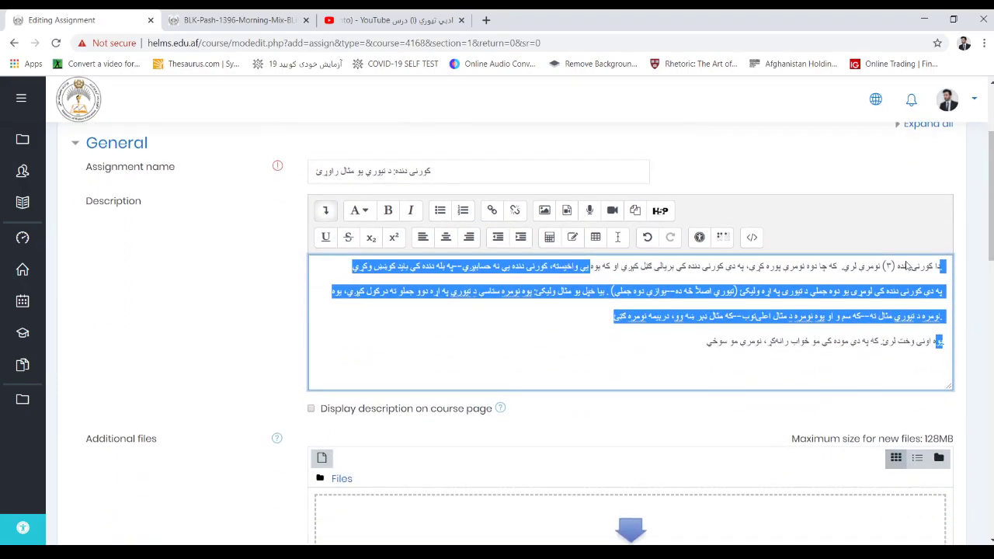
click(796, 322)
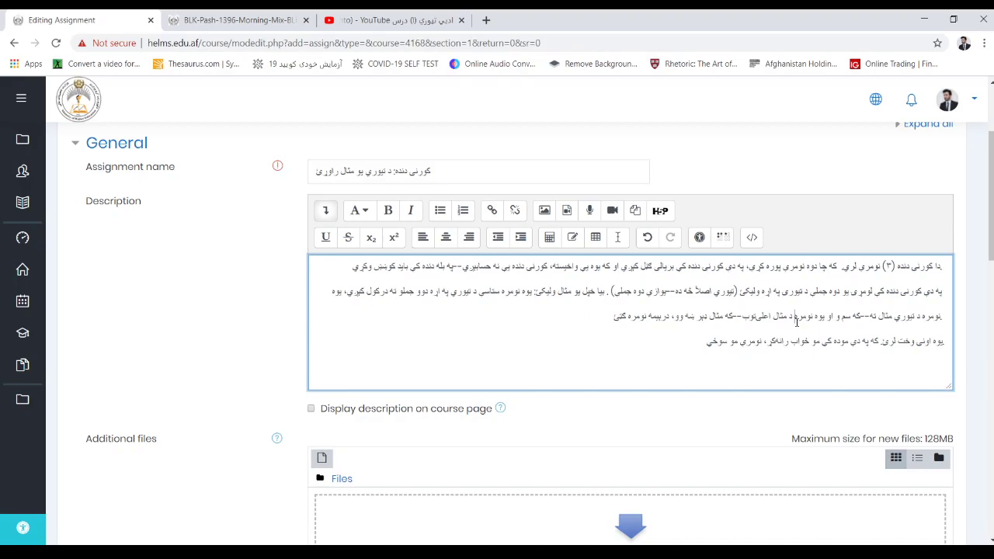
- Append the line د دې لپاره چې تیوري، واقعیت، فرضیه او قانون وپېژنئ، دا ویډیو وګورئ: to the assignment description
click(702, 344)
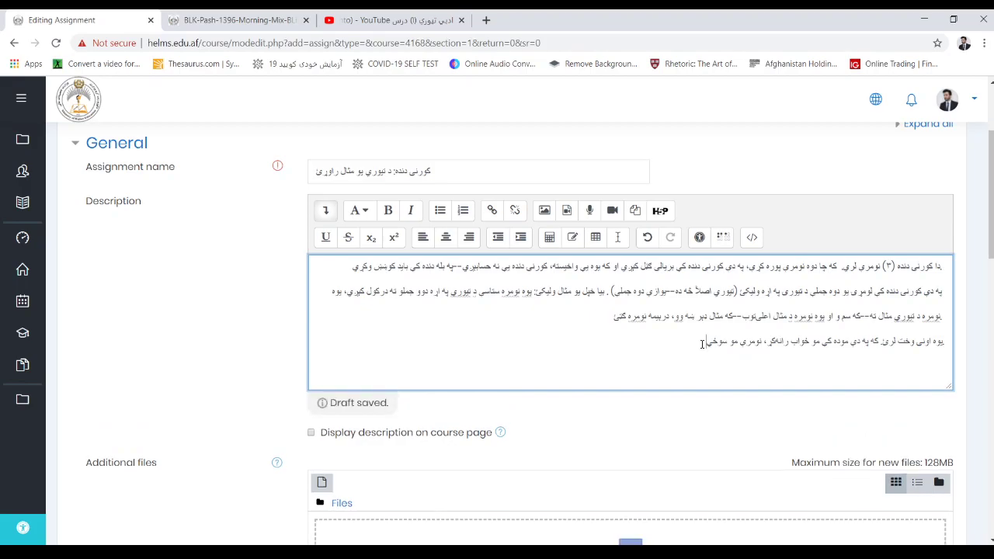
text(.)
key(BackSpace)
key(Return)
key(ctrl+z)
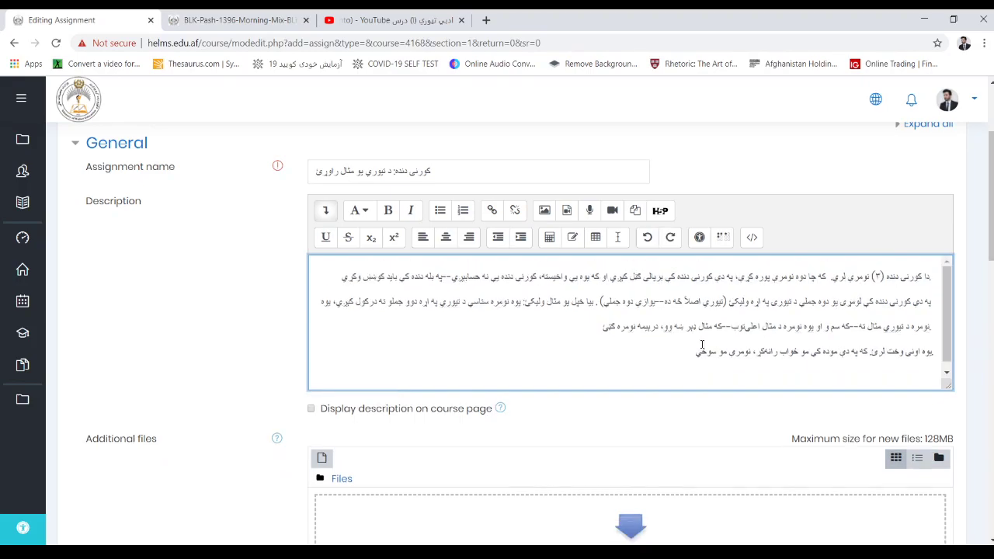
key(Return)
text(د دې لپاره چې تيوري، واقعيت)
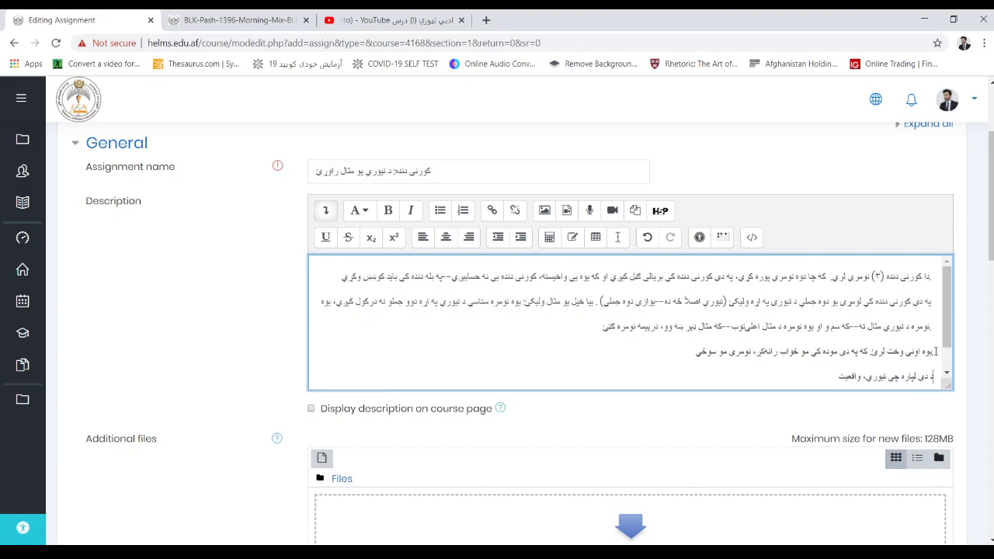
text(، فرضيه او قانون)
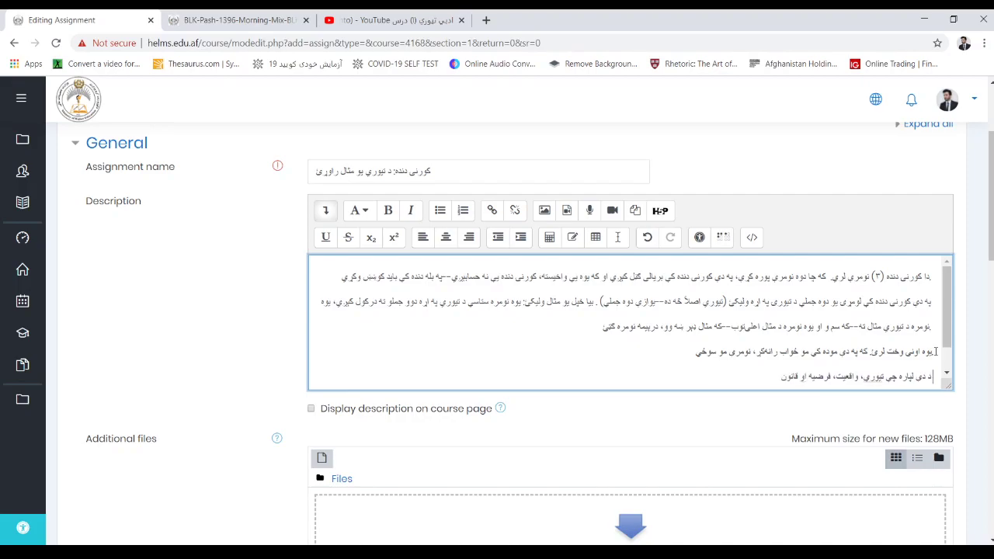
text( وپيژنو، دا بايد)
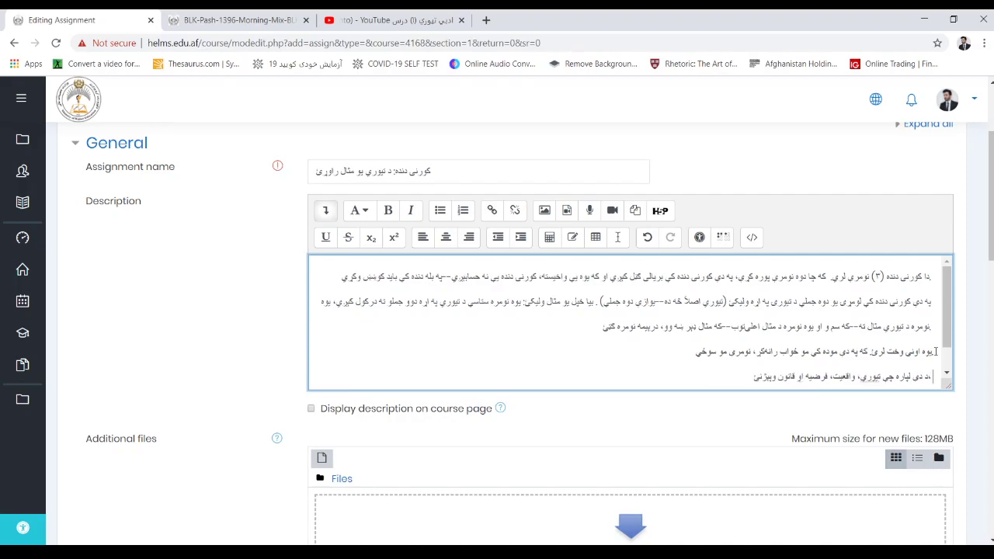
text(يو وګو)
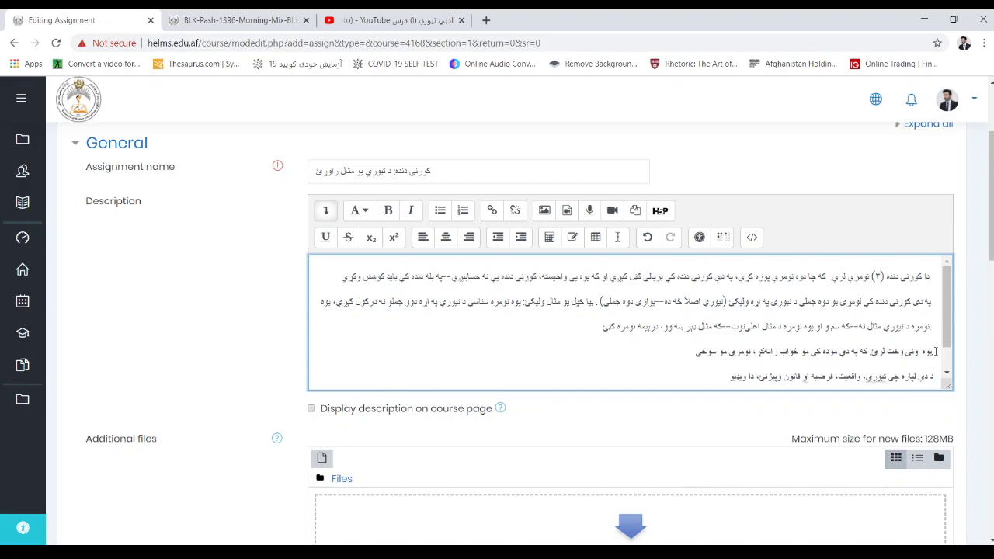
text(ری.)
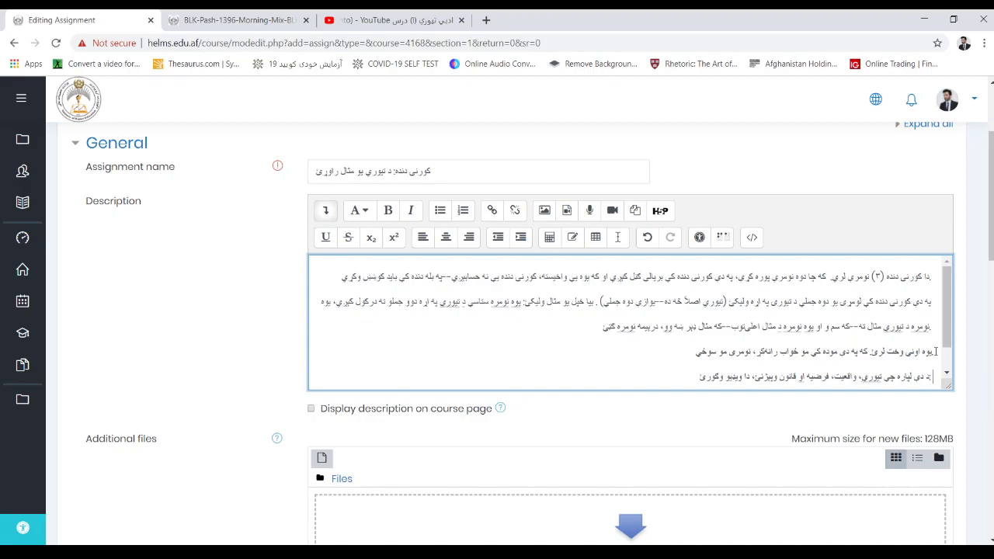
- Add the line واقعیت، فرضیه، تیوري، قانون at the end of the description and select its text
key(Return)
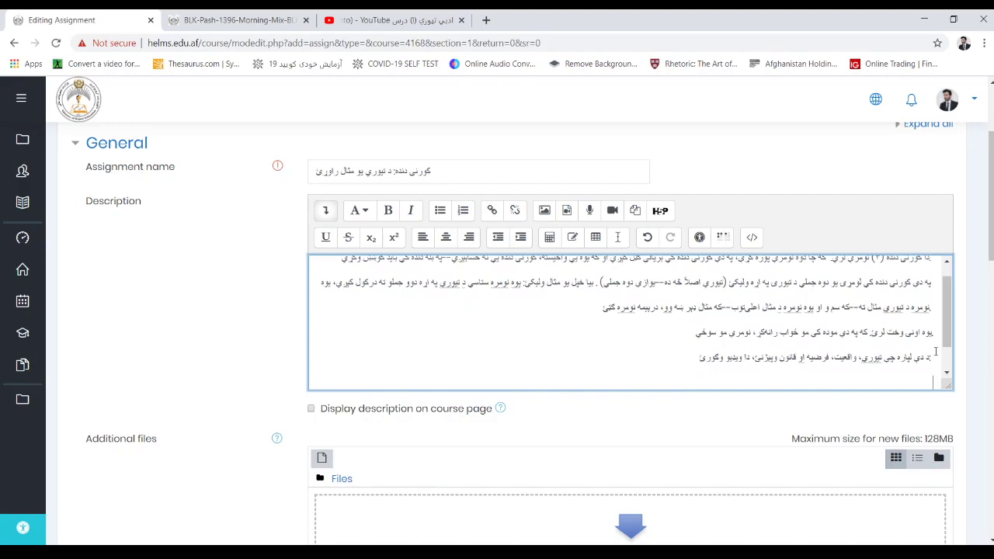
text(باقعیت، تو)
key(BackSpace)
key(BackSpace)
text(فرضيه، تیوري، قانون)
drag(829, 380, 932, 381)
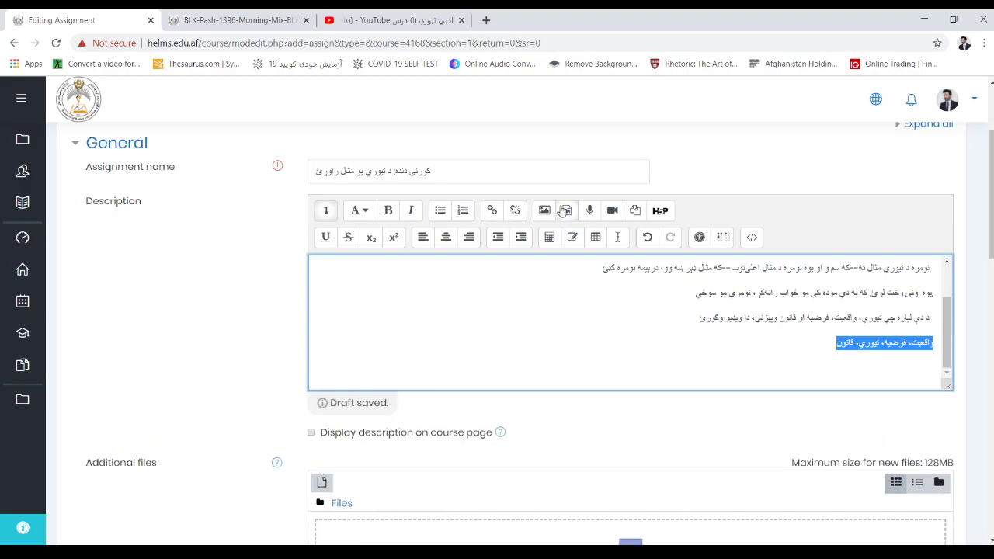
- Start a video insertion in the description and copy the link of the YouTube video واقعیت، فرضیه، تیوري او قانون څه توپیر لري؟
click(569, 212)
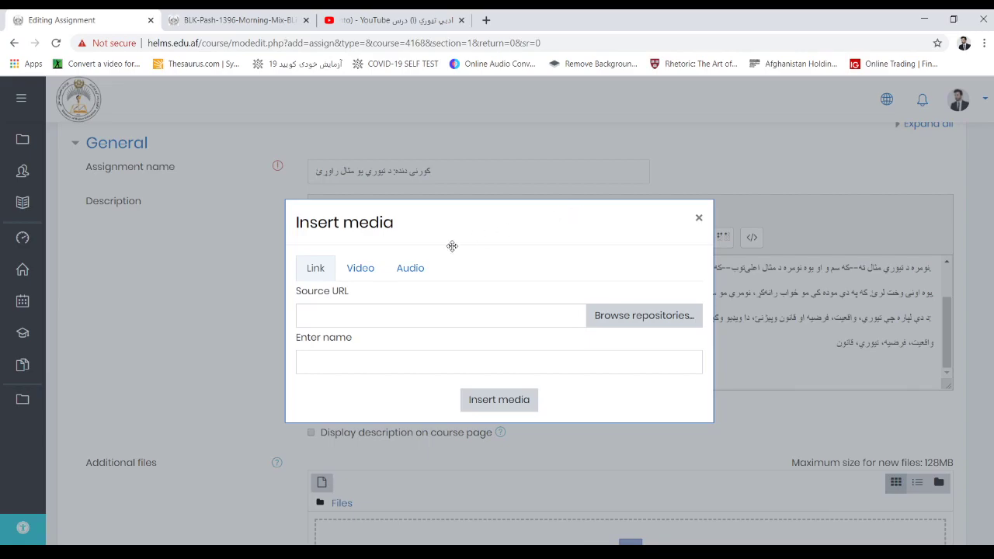
click(368, 274)
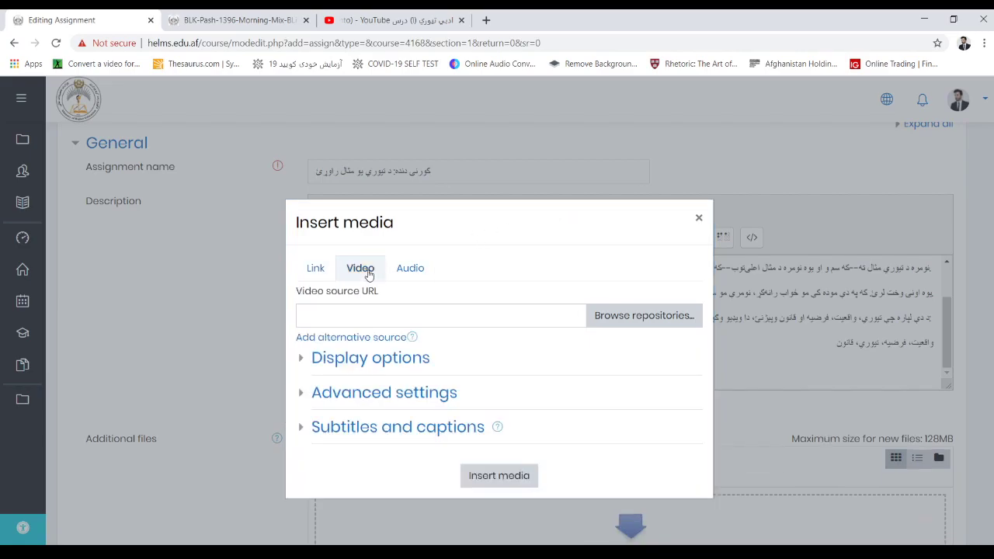
click(428, 22)
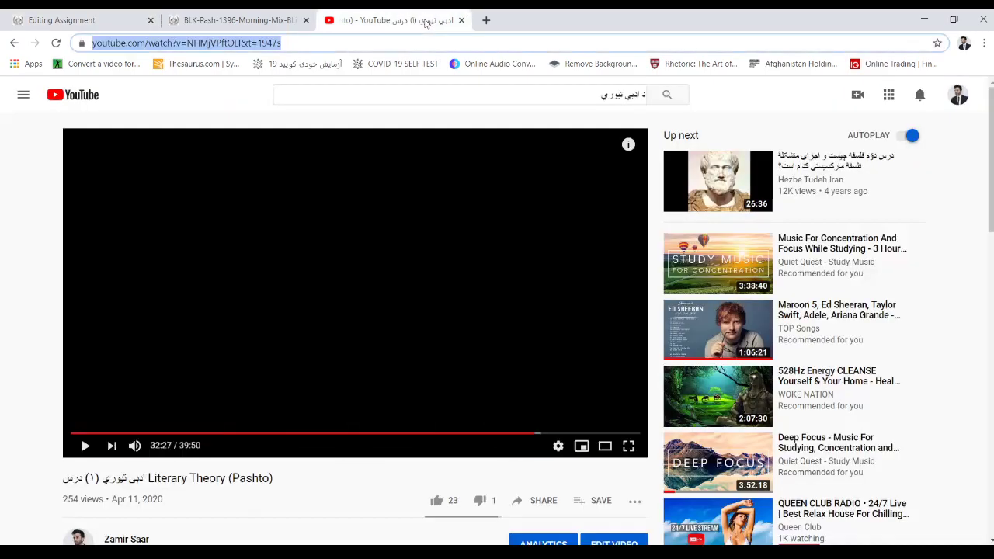
click(128, 537)
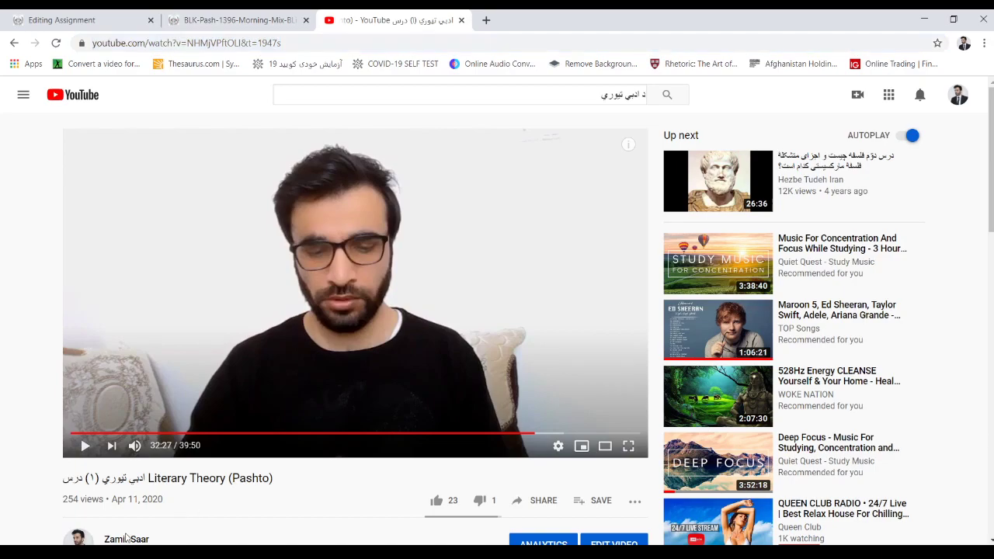
click(126, 540)
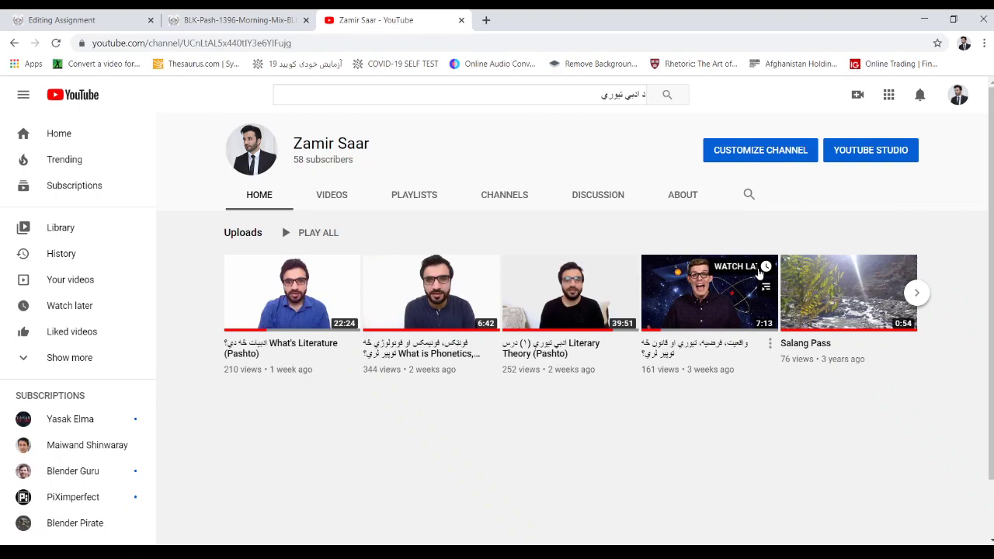
click(762, 269)
click(718, 296)
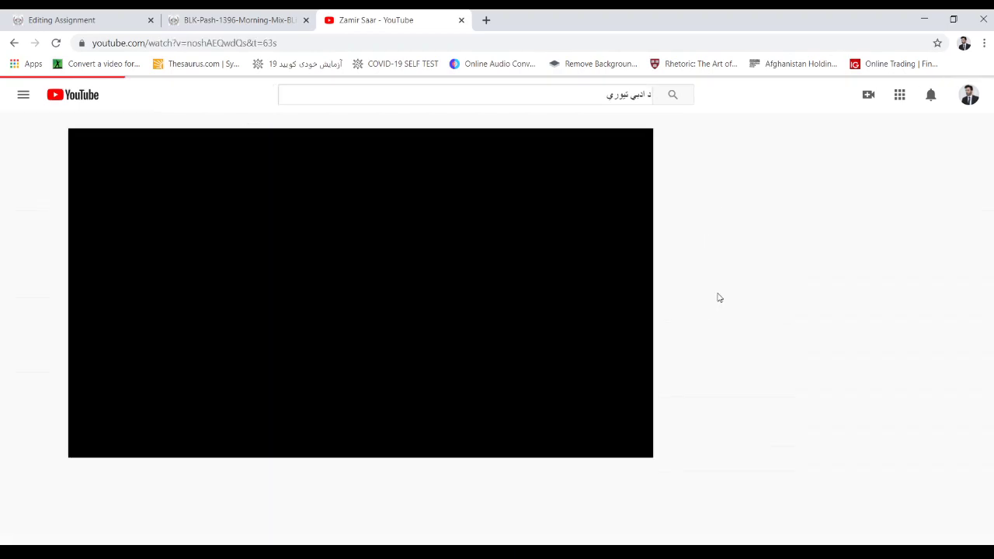
click(241, 44)
key(ctrl+c)
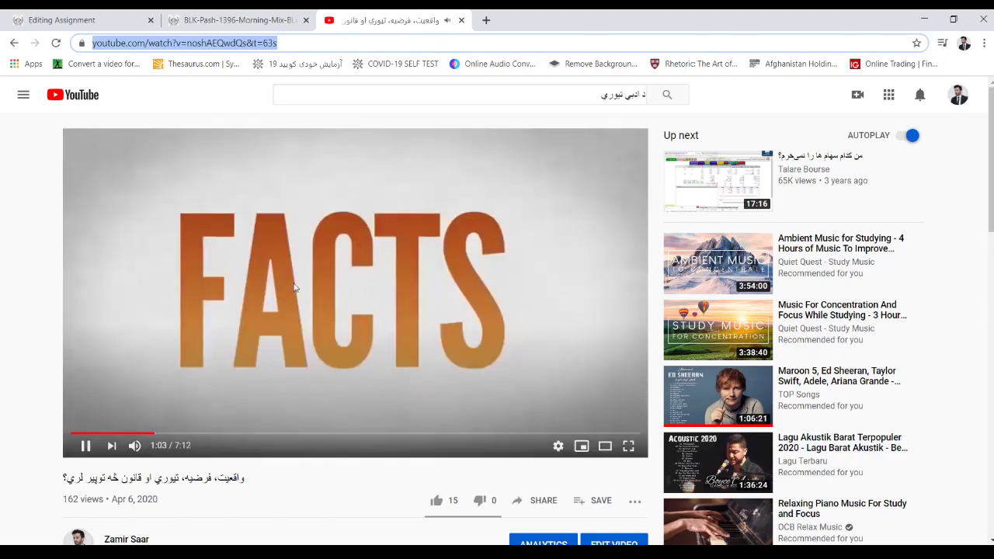
click(86, 445)
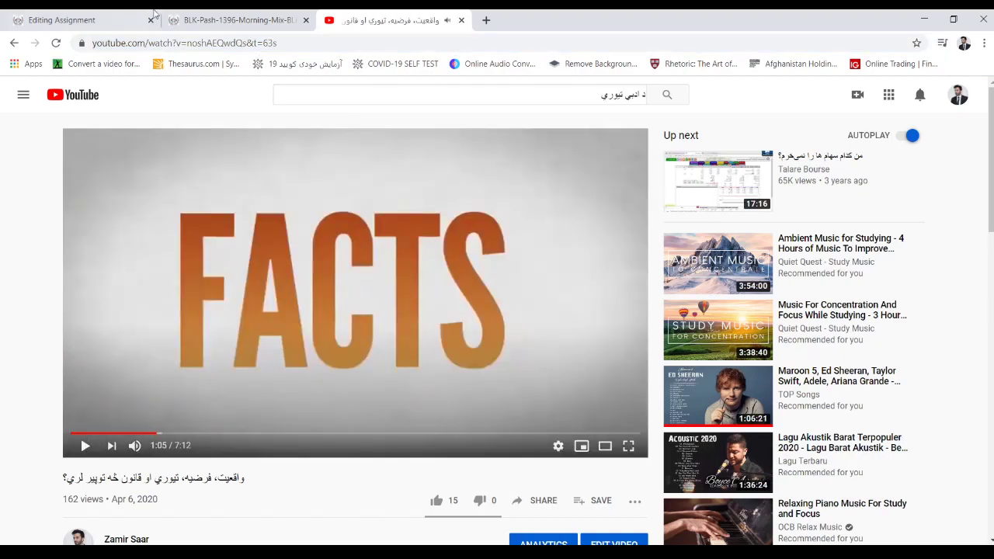
- Embed the video in the assignment description using the copied YouTube link as its source URL
click(54, 17)
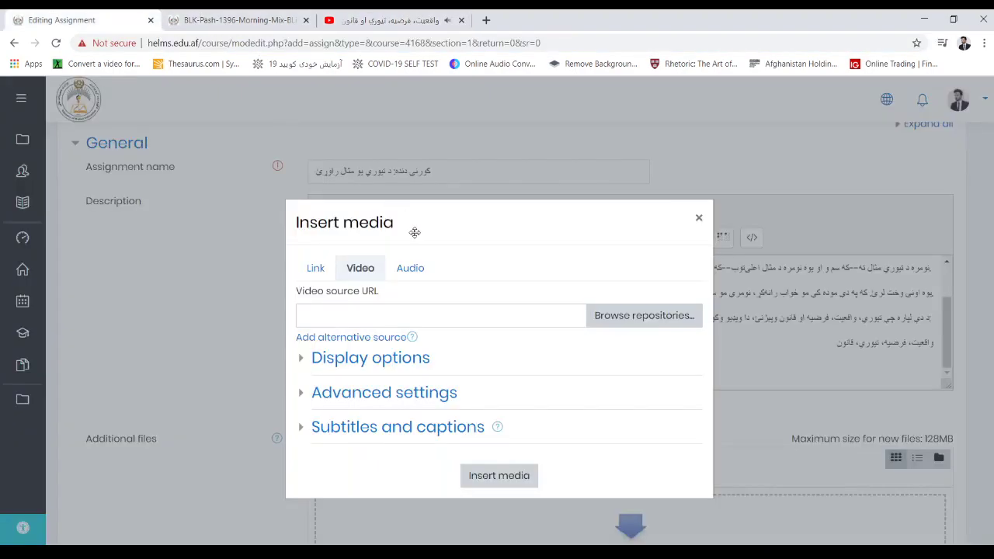
click(448, 317)
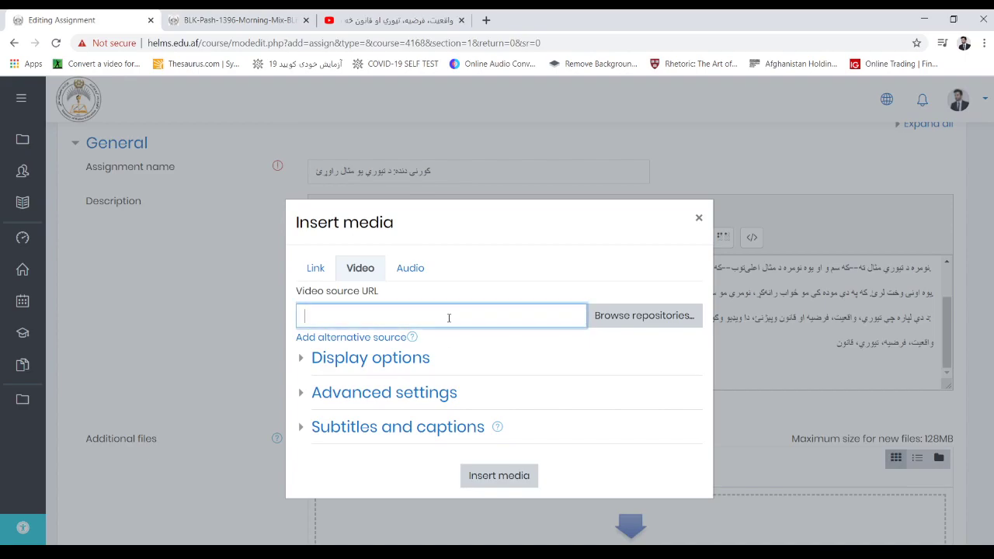
key(ctrl+v)
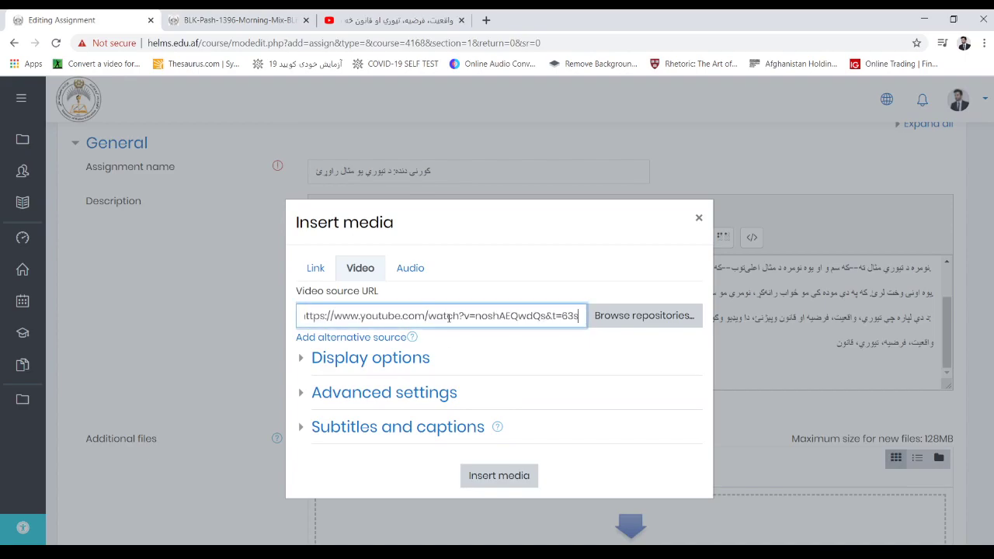
click(499, 476)
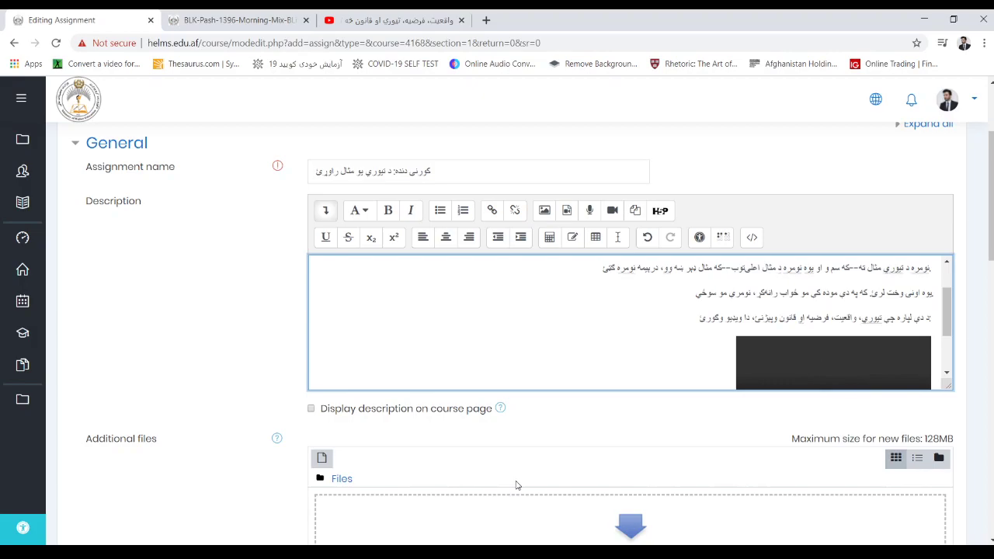
drag(948, 312, 962, 341)
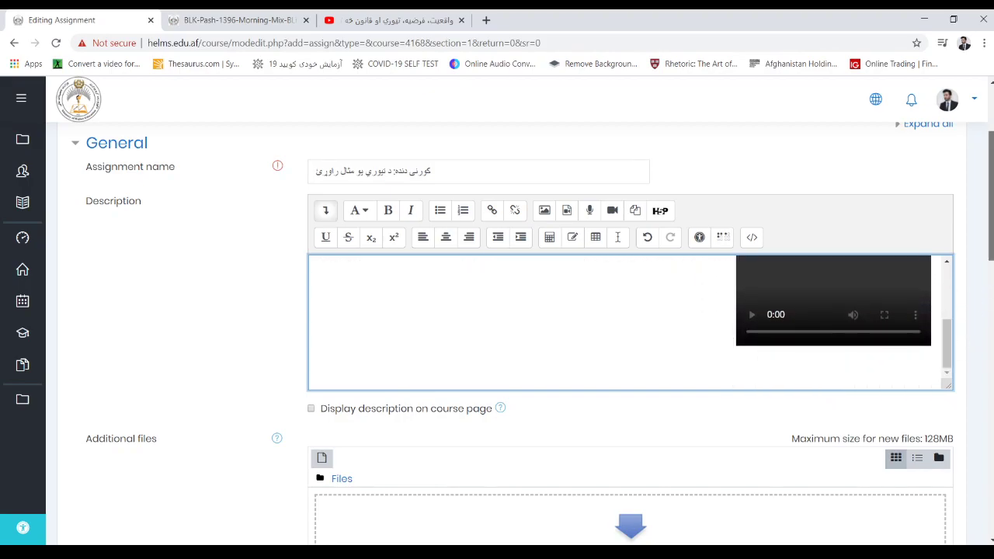
- Review the assignment's Availability dates, collapsing and reopening that section
scroll(497, 334, down, 3)
scroll(513, 334, down, 3)
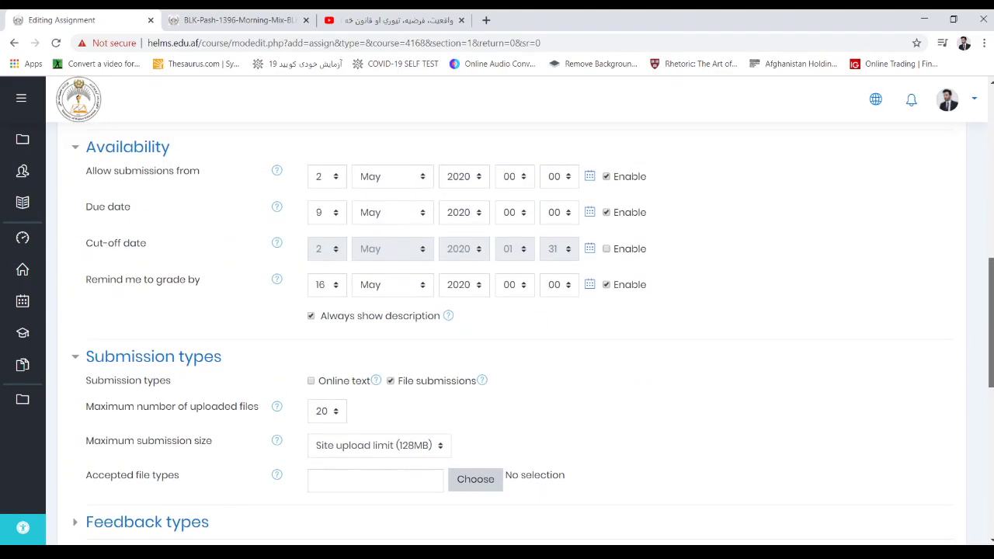
scroll(743, 306, up, 1)
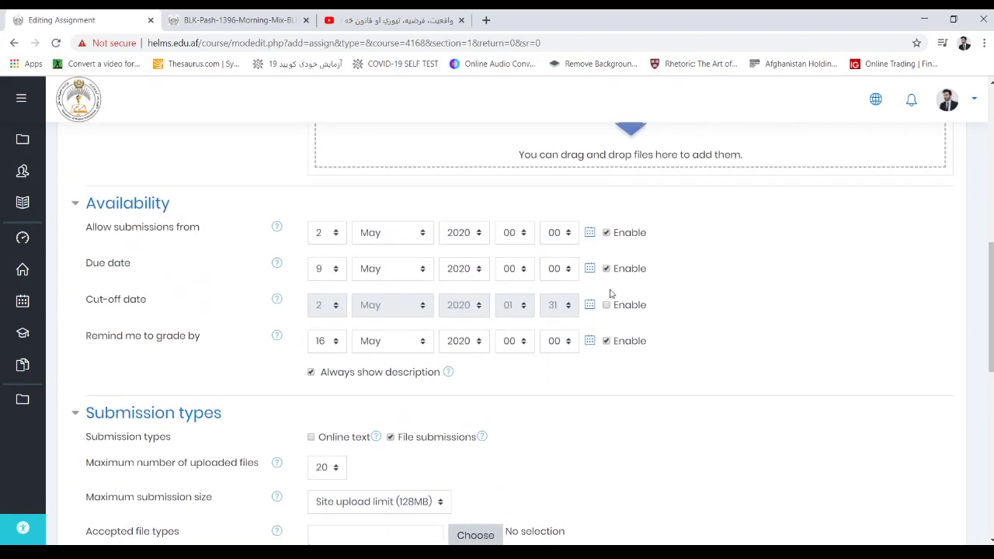
click(76, 205)
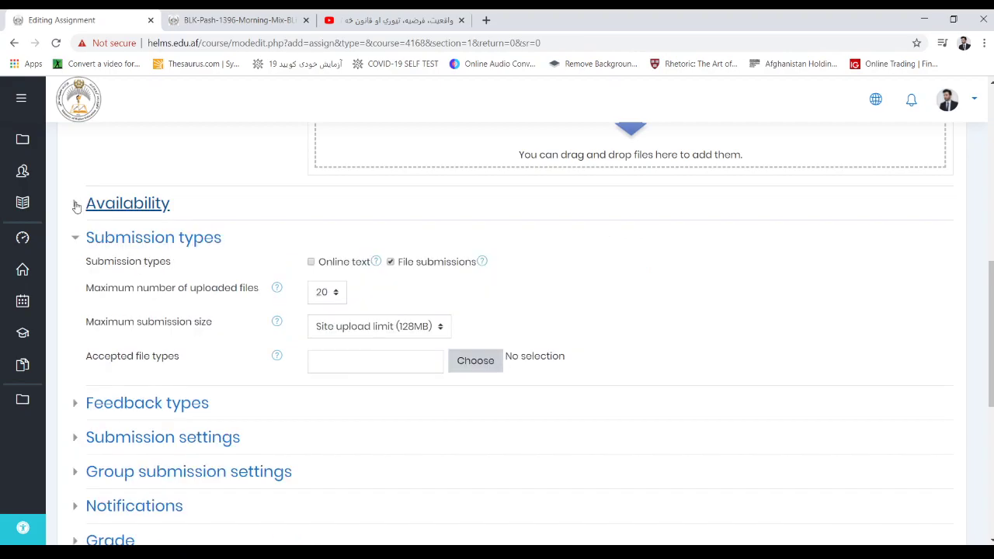
click(76, 205)
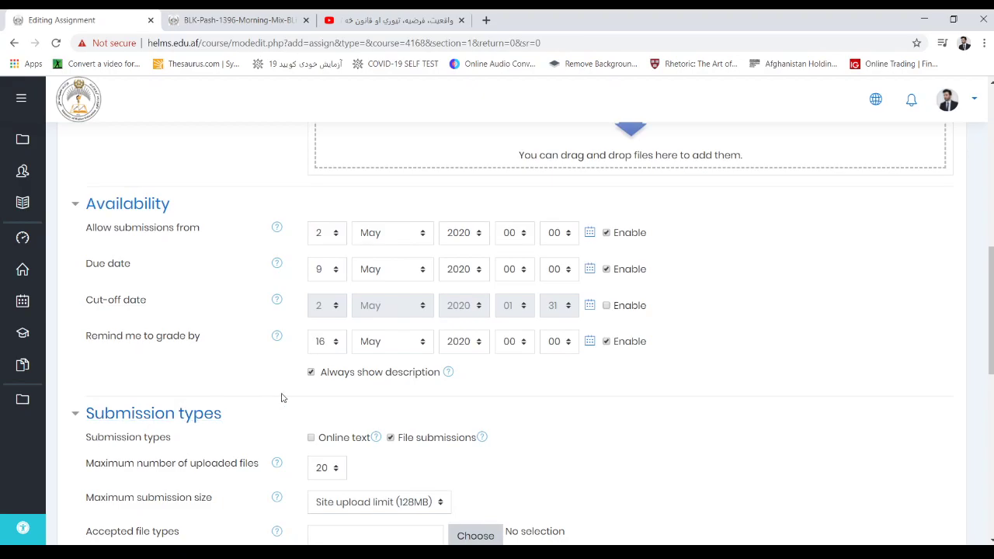
- Allow online text submissions alongside file submissions and enable a word limit of 100
scroll(918, 305, down, 3)
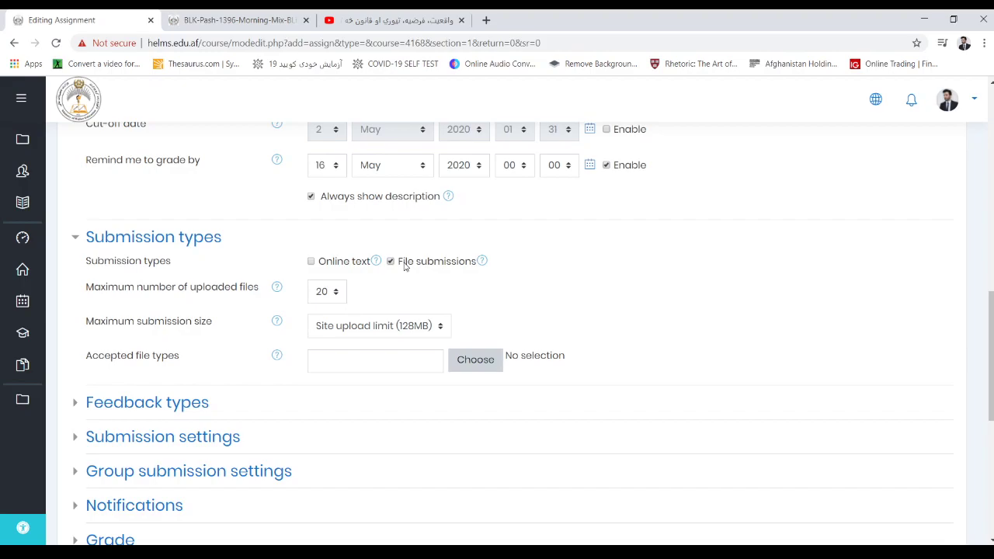
click(311, 262)
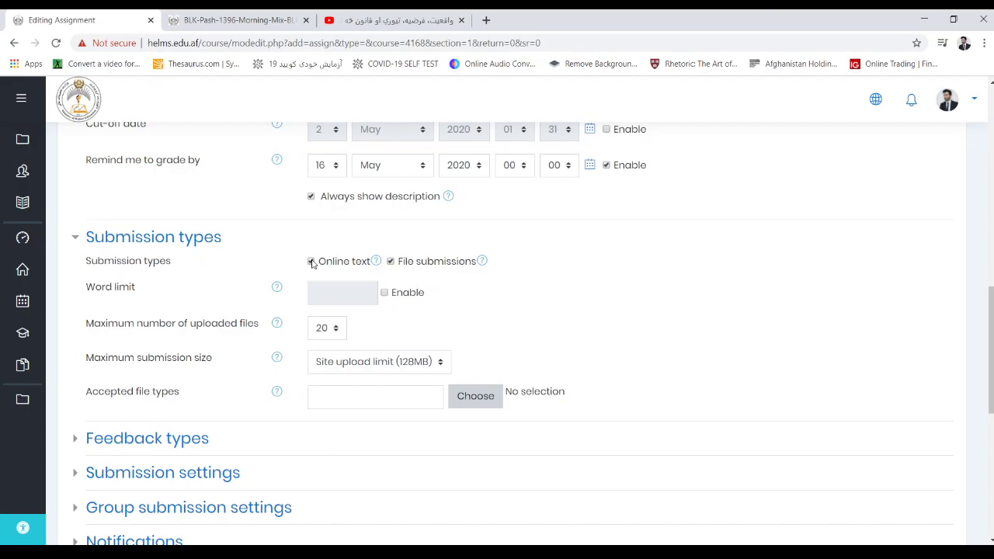
click(384, 294)
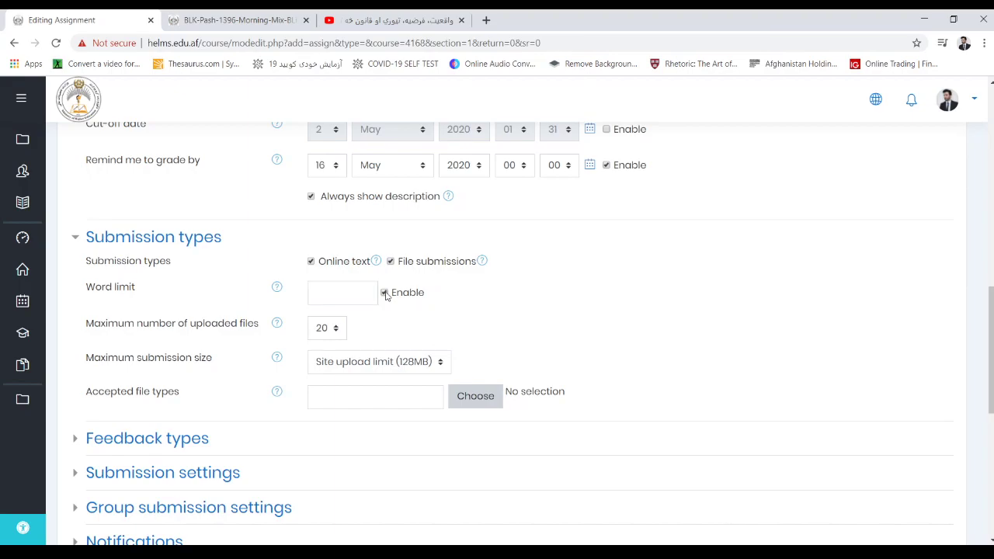
click(341, 290)
text(۱)
key(BackSpace)
text(100)
click(469, 332)
- Expand the Feedback types and Submission settings sections and review their options
drag(990, 349, 990, 376)
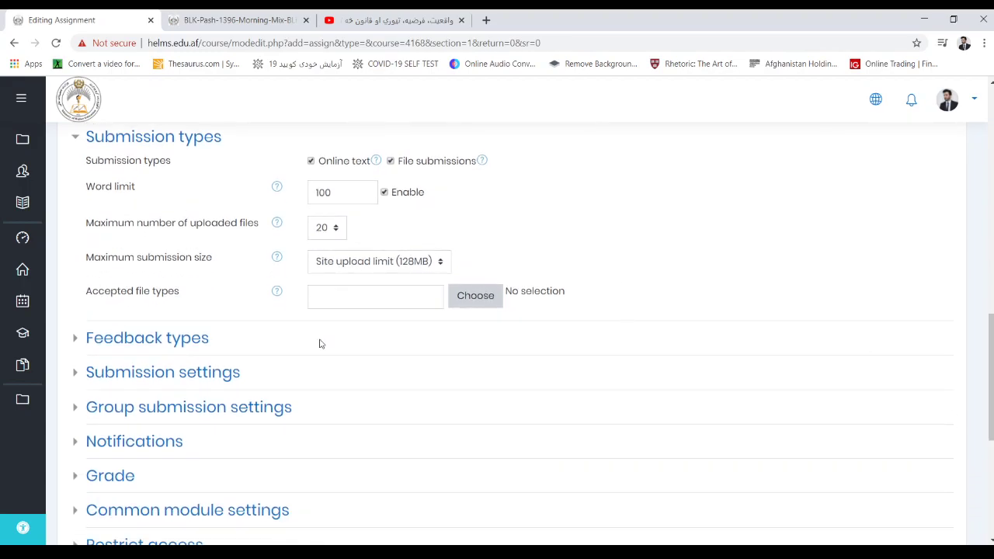
click(148, 344)
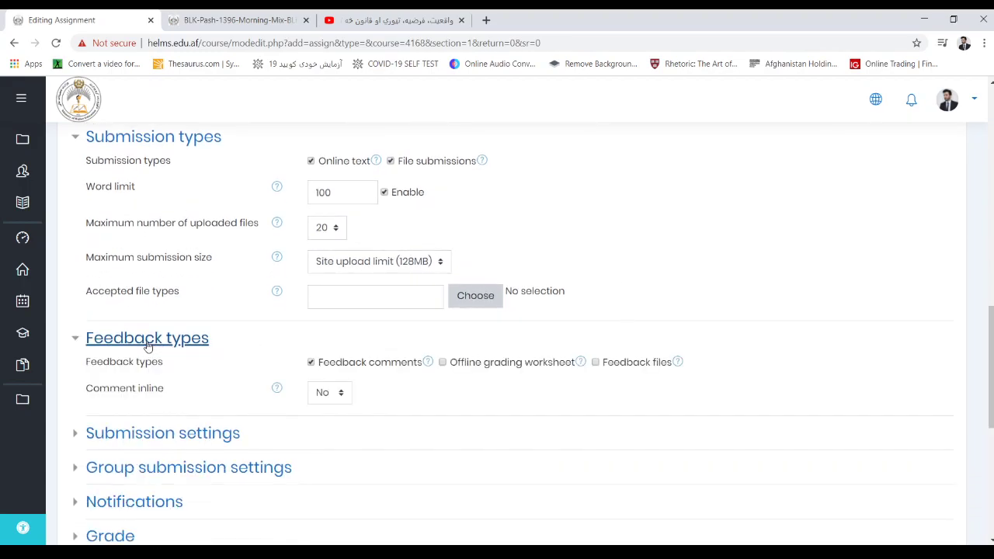
click(186, 445)
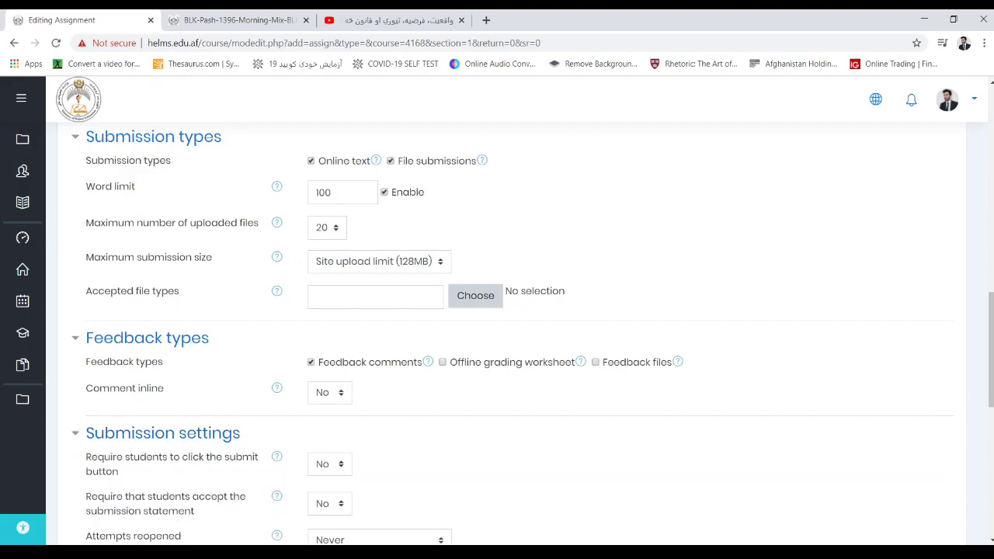
scroll(512, 334, down, 3)
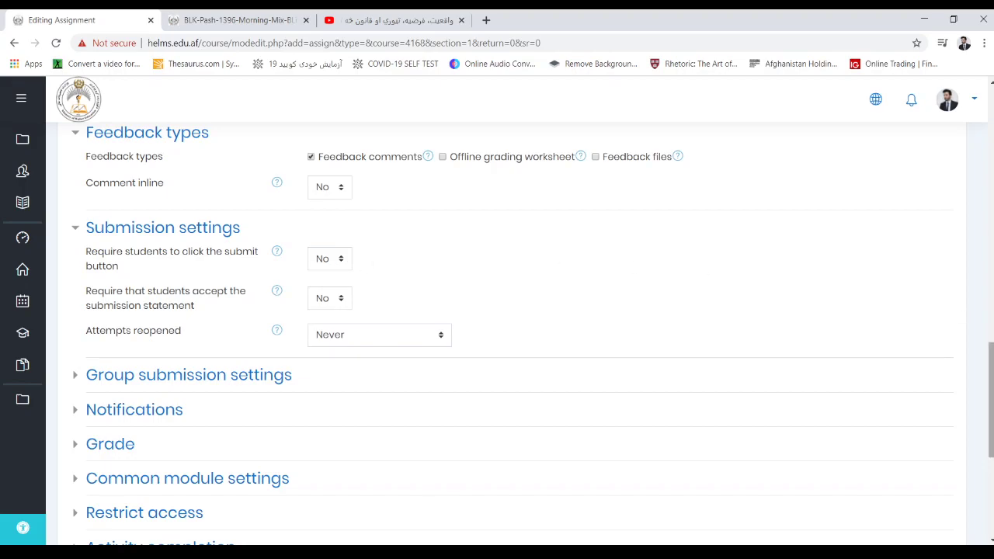
scroll(267, 303, down, 1)
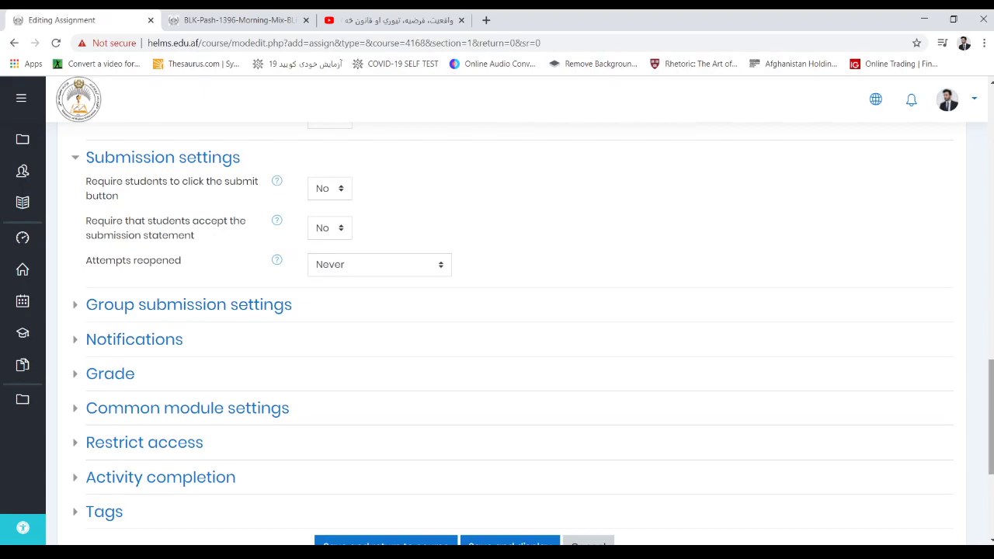
- Set the assignment's maximum grade to 3 points and its grade to pass to 2
scroll(525, 333, down, 2)
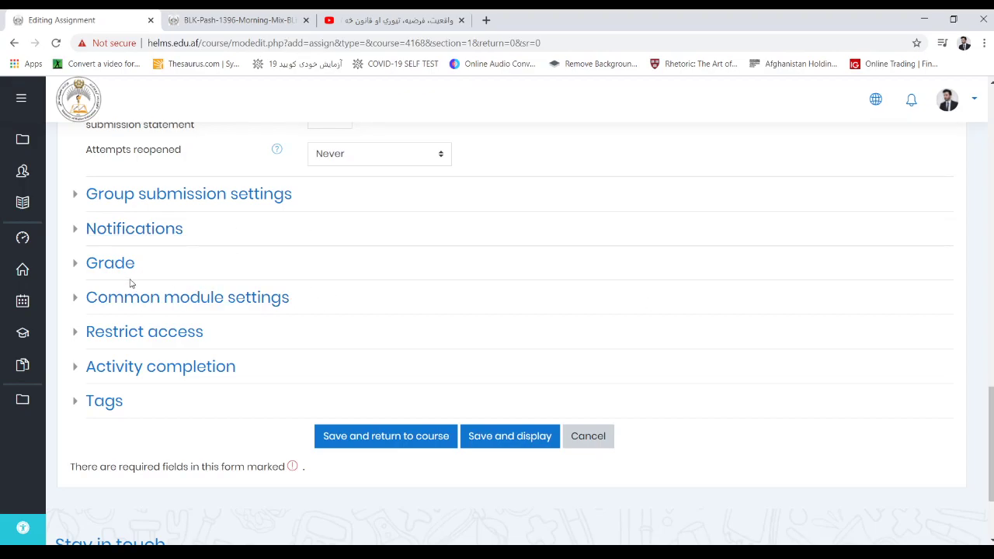
click(109, 265)
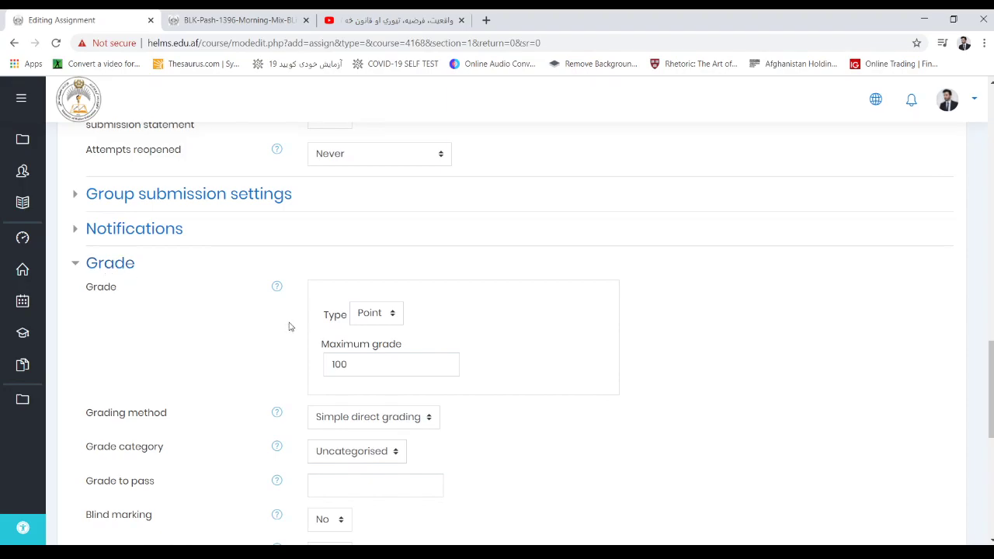
drag(370, 362, 310, 370)
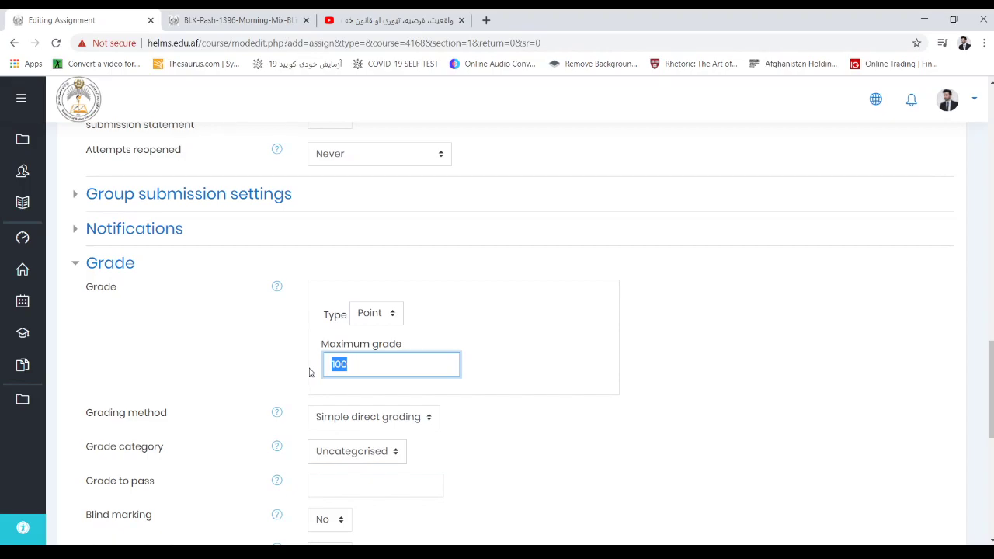
text(3)
drag(991, 384, 990, 417)
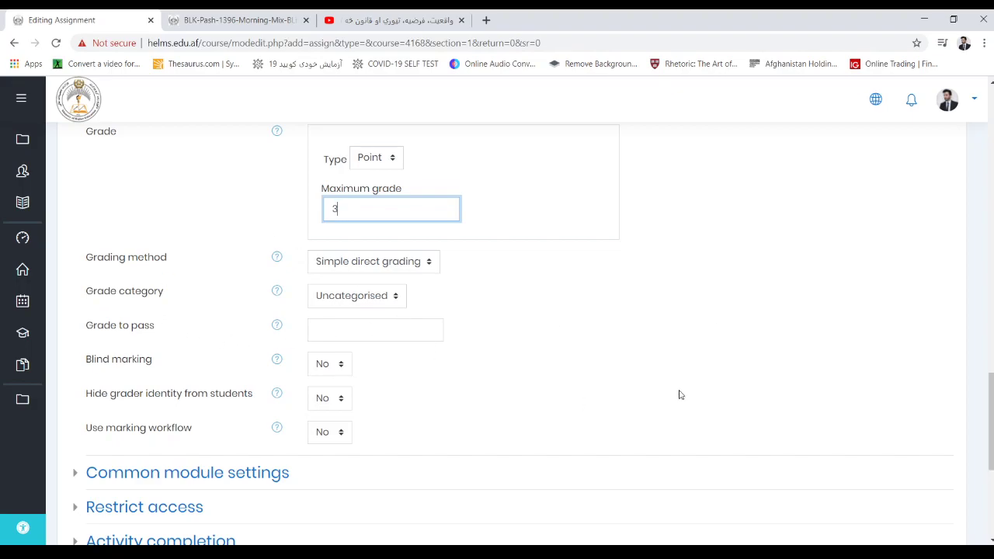
click(379, 334)
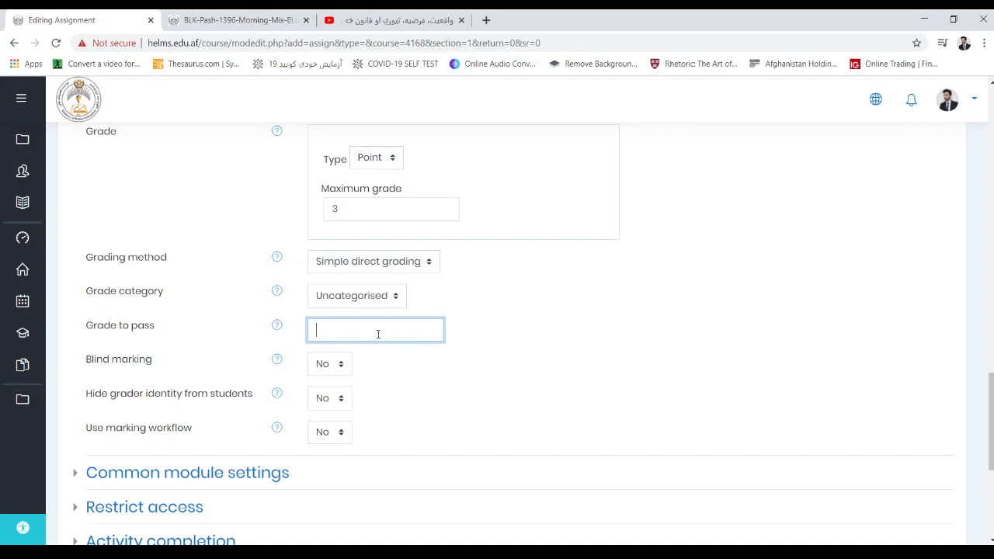
text(2)
- Save the assignment back to the course and open it from the first chapter to review its description and grading summary
scroll(990, 420, down, 3)
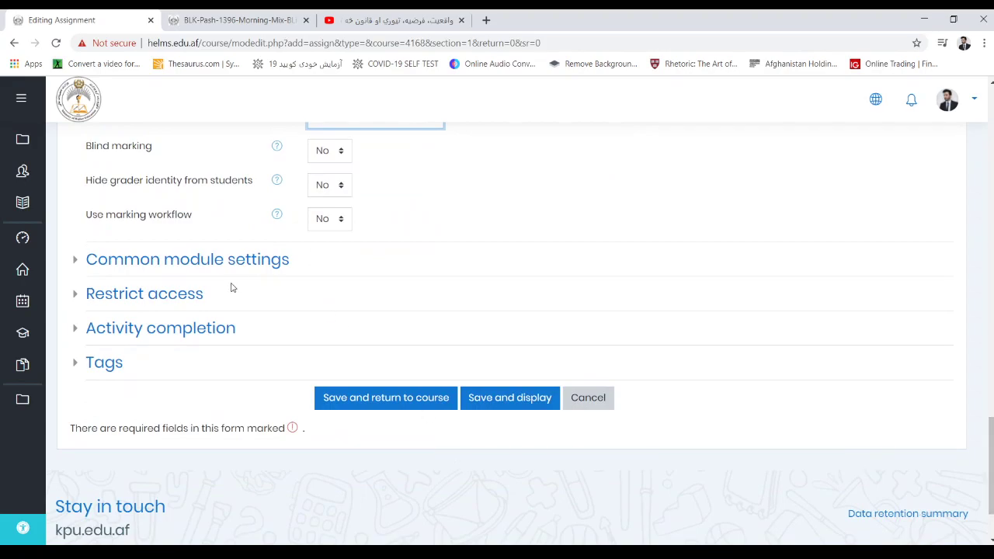
click(368, 405)
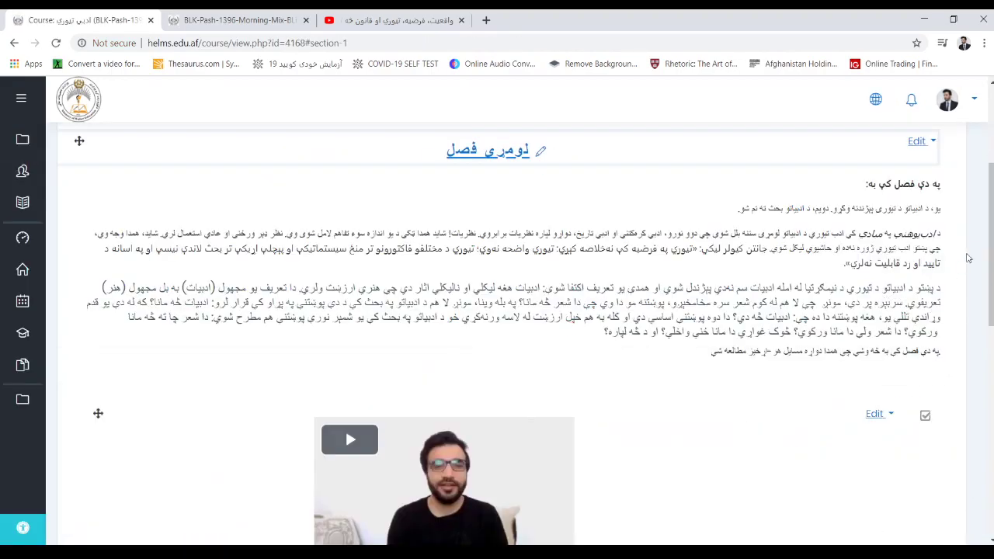
scroll(512, 334, down, 4)
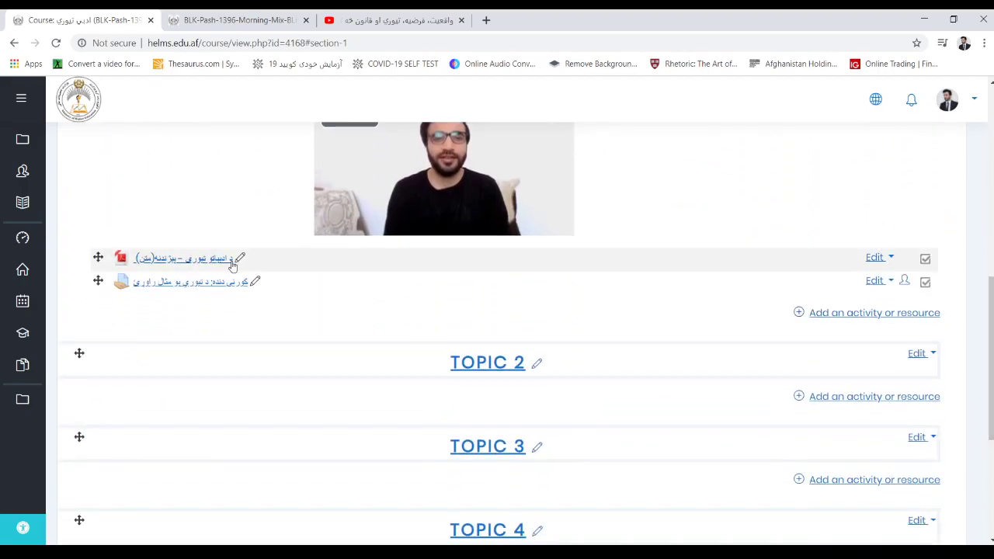
click(208, 283)
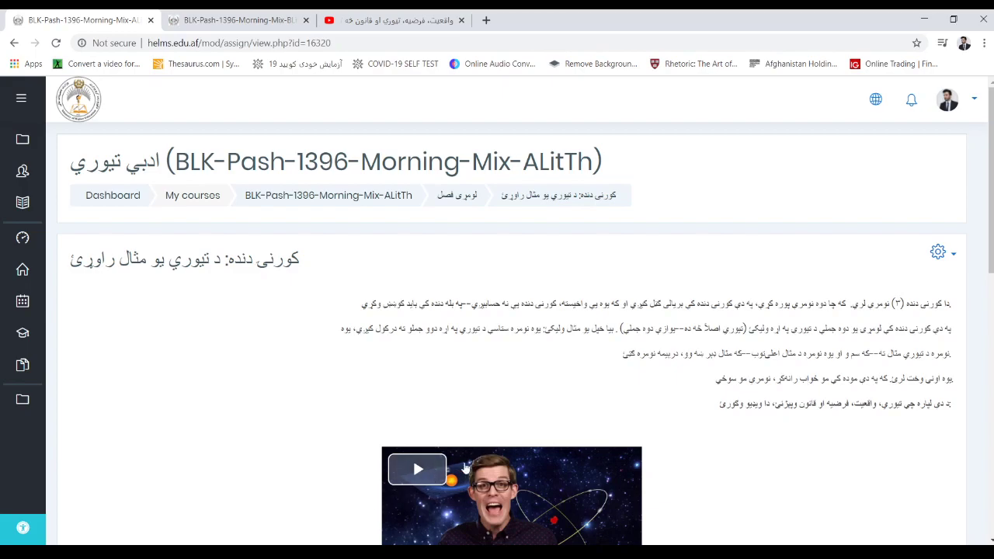
drag(991, 183, 990, 343)
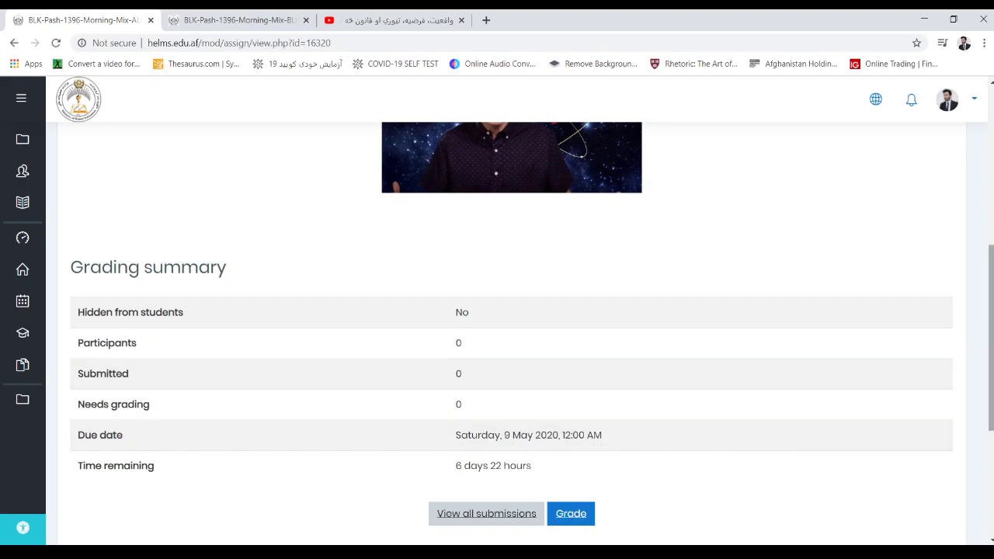
- Return to the ALitTh course page and start a new Forum activity in the first chapter
scroll(504, 311, up, 5)
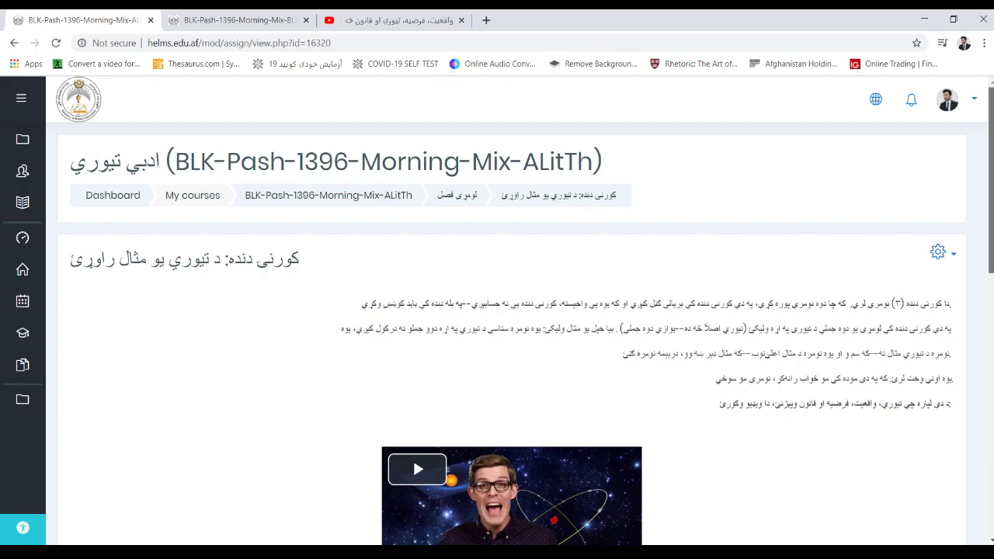
click(12, 45)
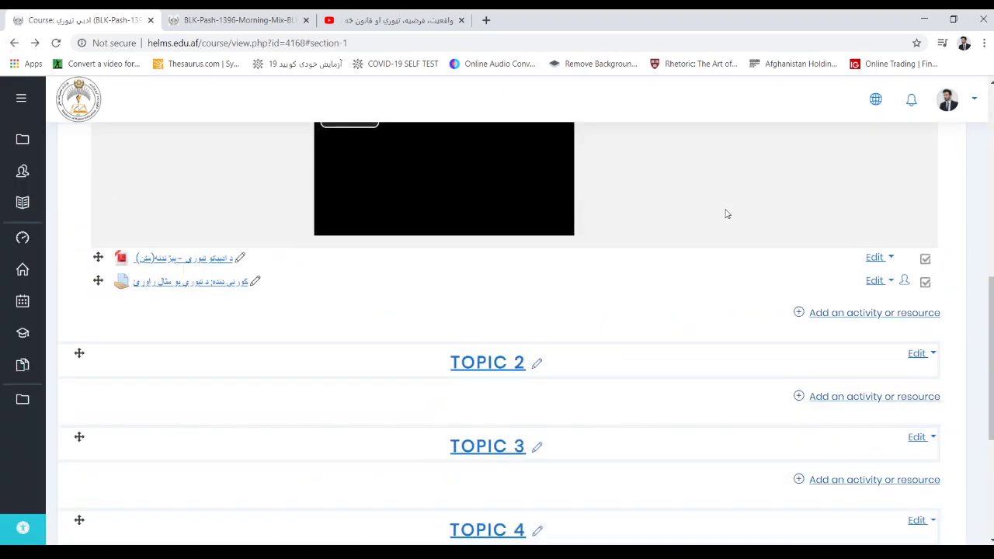
click(857, 314)
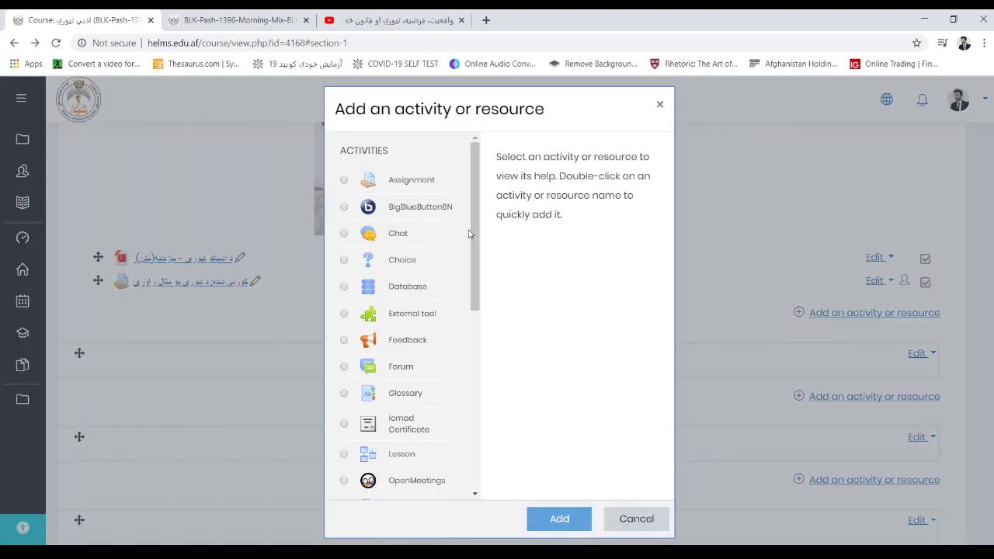
drag(473, 224, 491, 282)
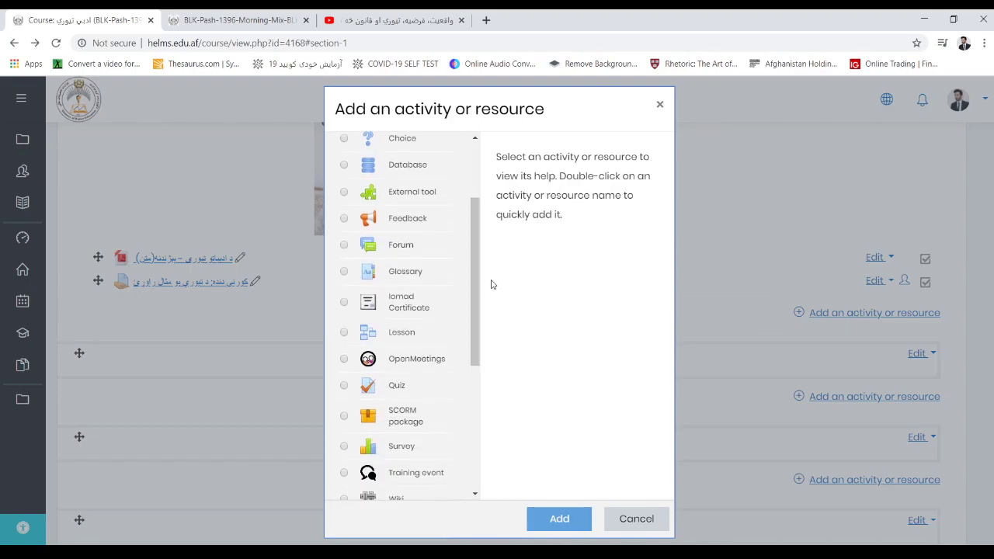
click(400, 247)
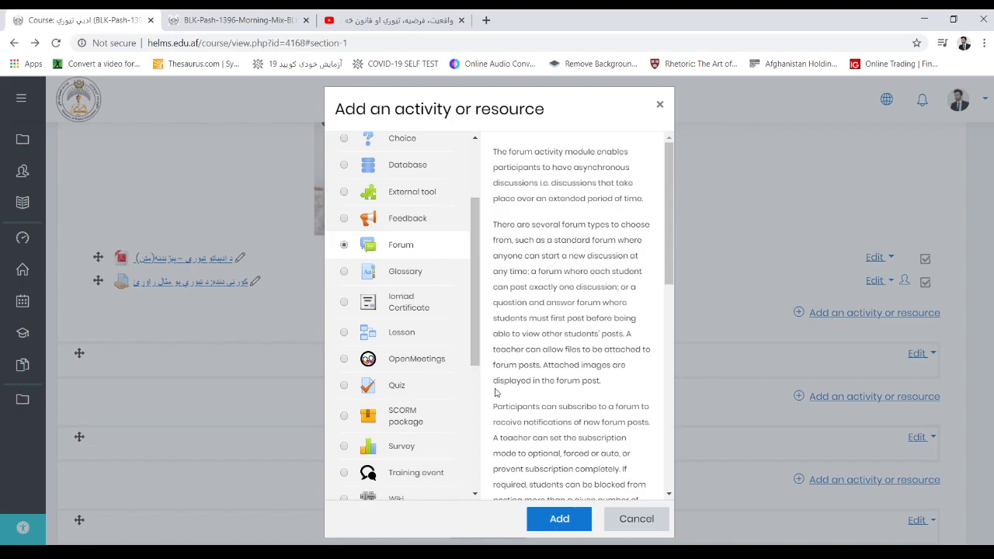
click(561, 521)
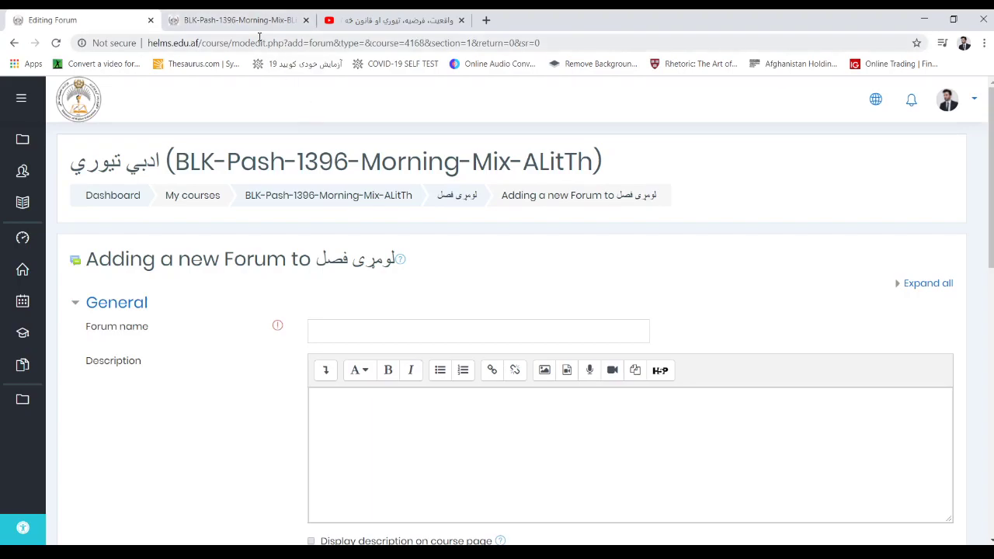
- Name the new forum "د موضوع اړوند بحث", copying the title from the matching forum in the BLitTh course
click(233, 20)
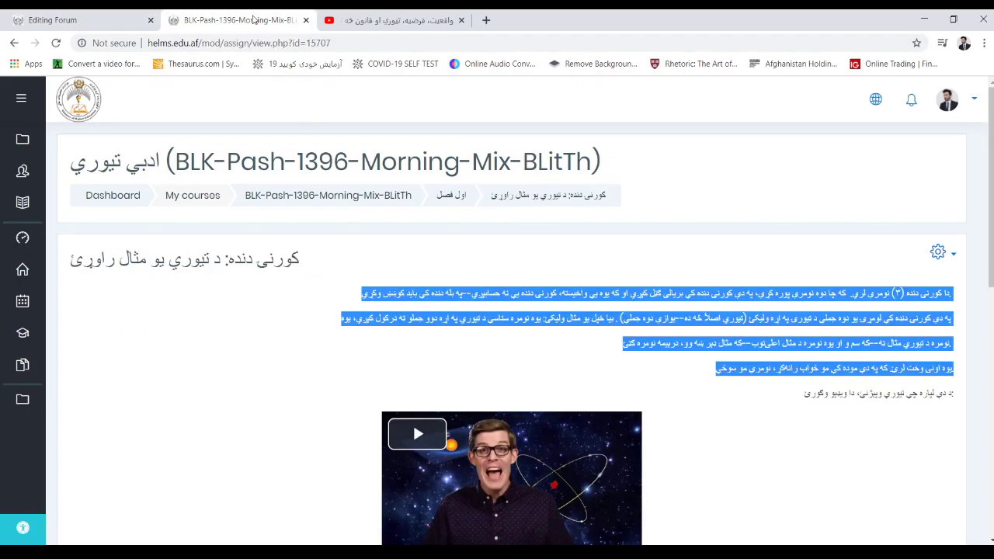
click(777, 180)
click(13, 45)
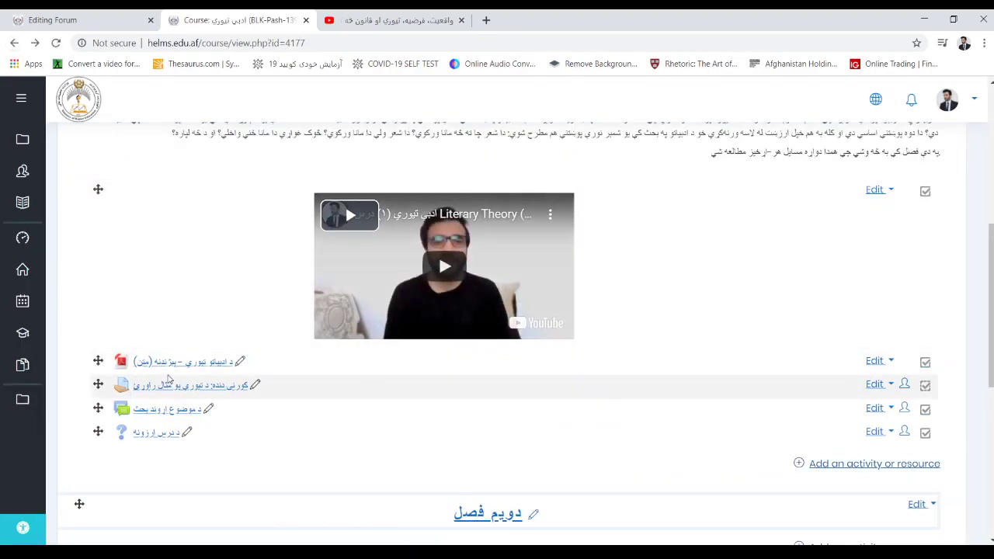
click(174, 414)
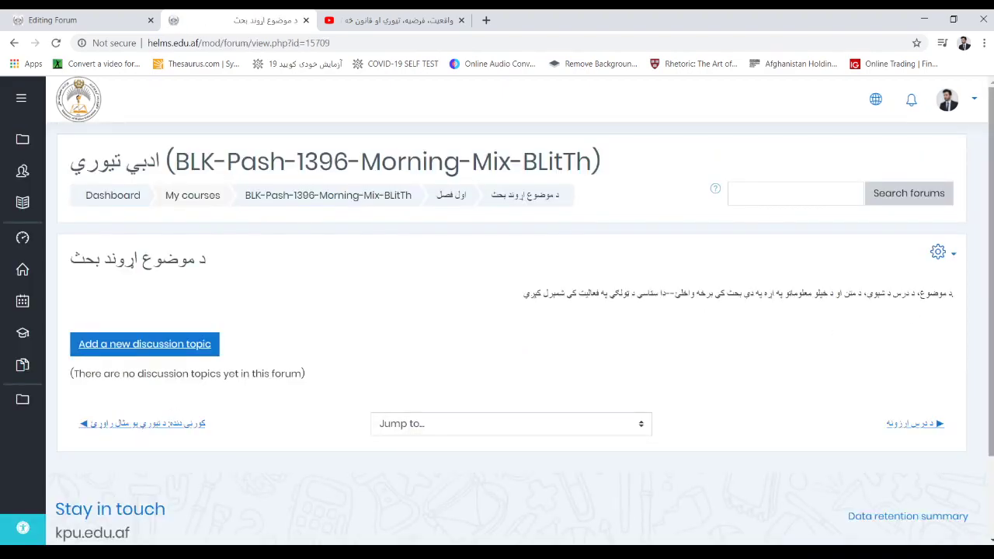
scroll(524, 317, down, 1)
drag(206, 191, 70, 191)
key(ctrl+c)
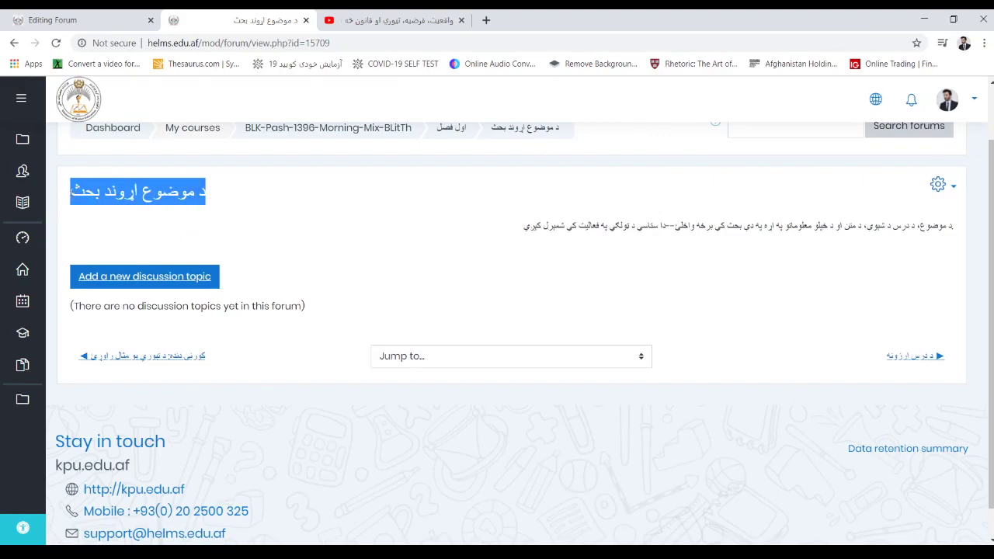
click(55, 20)
click(493, 331)
key(ctrl+v)
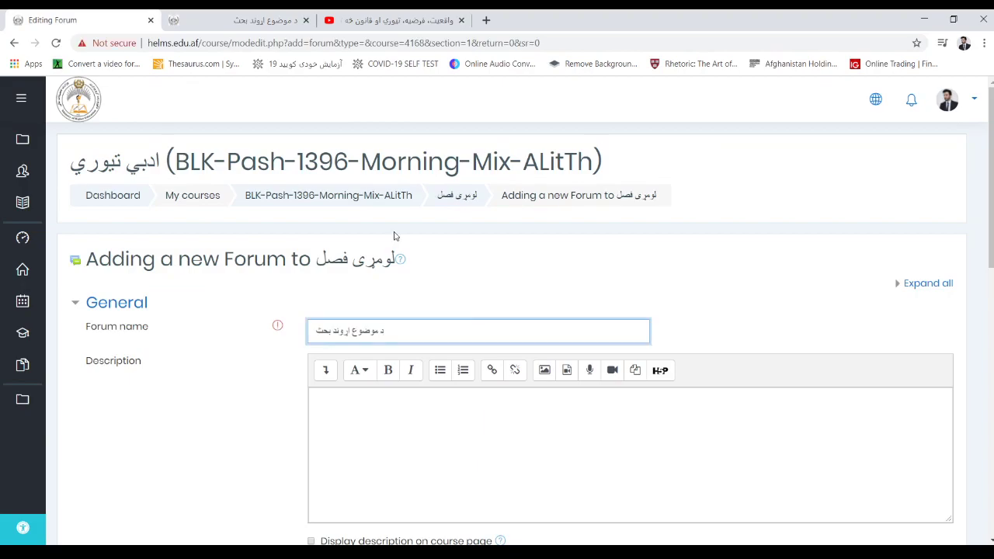
- Copy the BLitTh forum's description sentence into the new forum's description
click(264, 20)
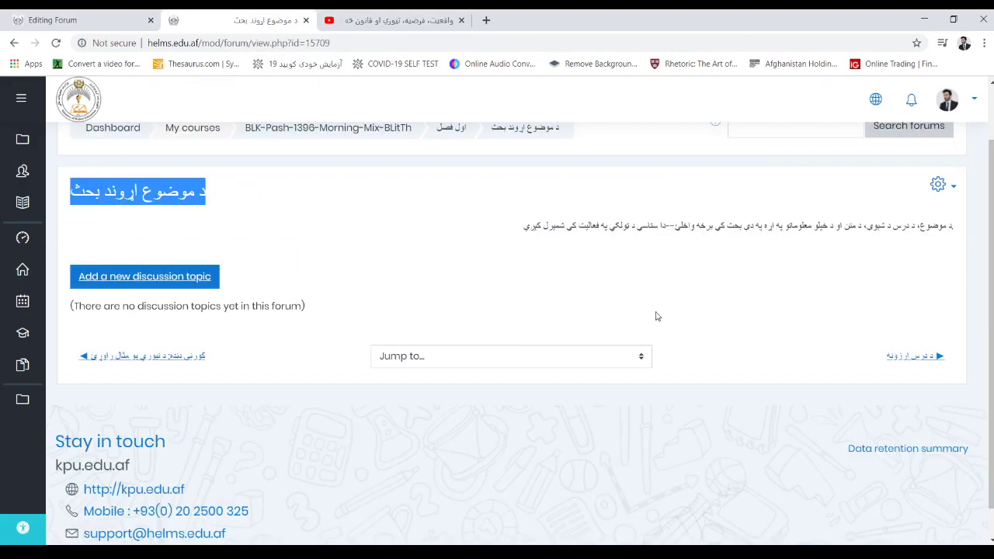
drag(534, 228, 924, 220)
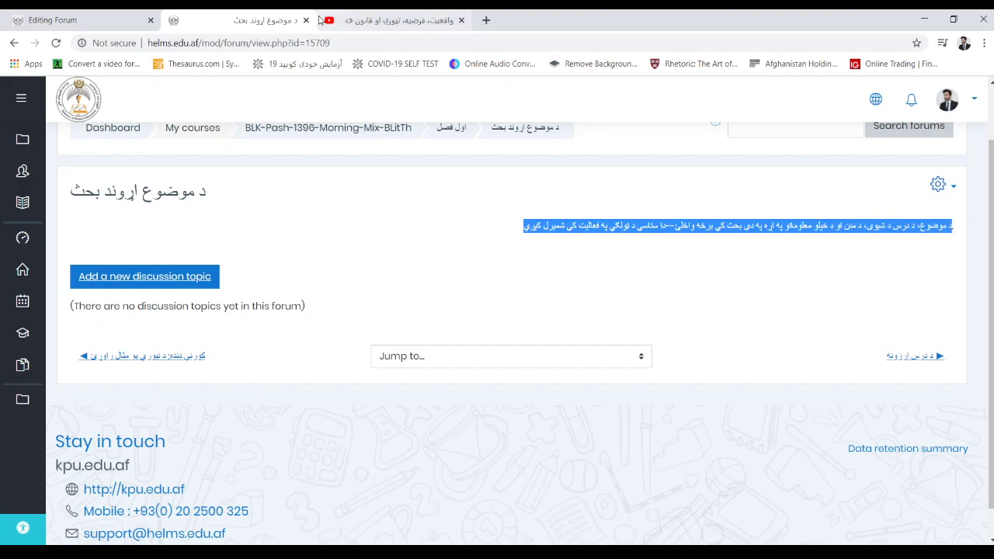
click(98, 22)
click(583, 406)
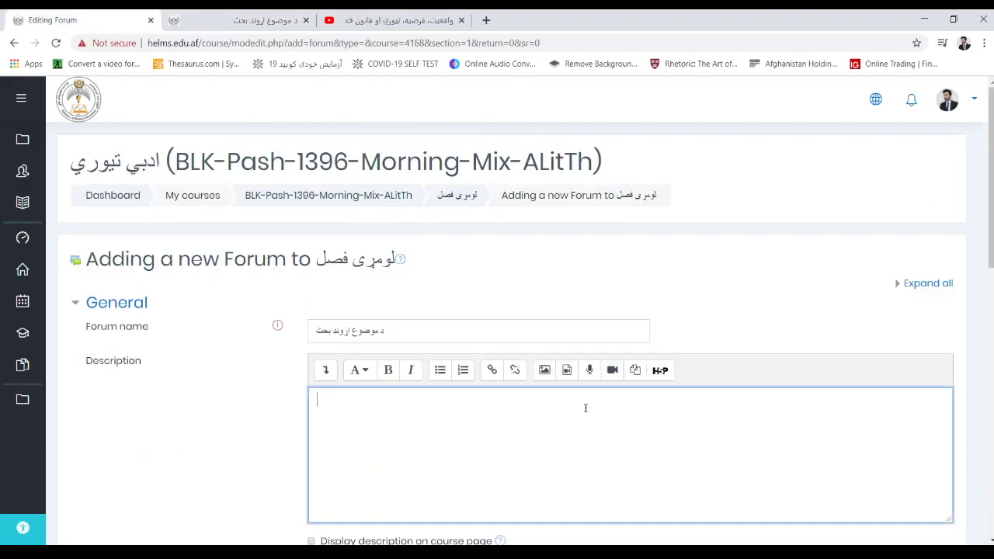
text(د موضوع، د درس د شیوې، د متن او د خپلو معلوماتو په اړه په دې بحث کې برخه واخلئ--دا ستاسې د ټولګي په فعالیت کې شمیرل کیږي)
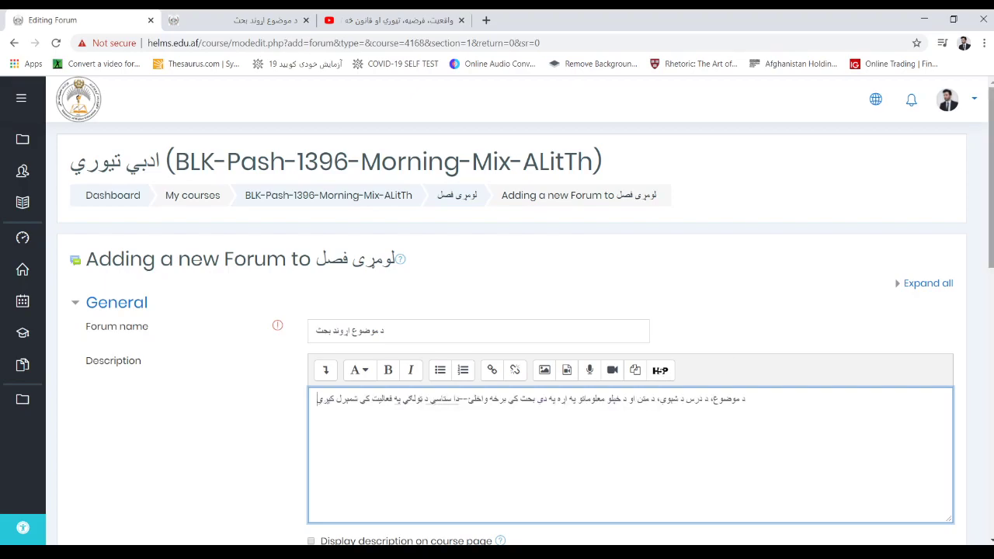
- Save the standard forum for general use and return to the course
scroll(606, 400, down, 5)
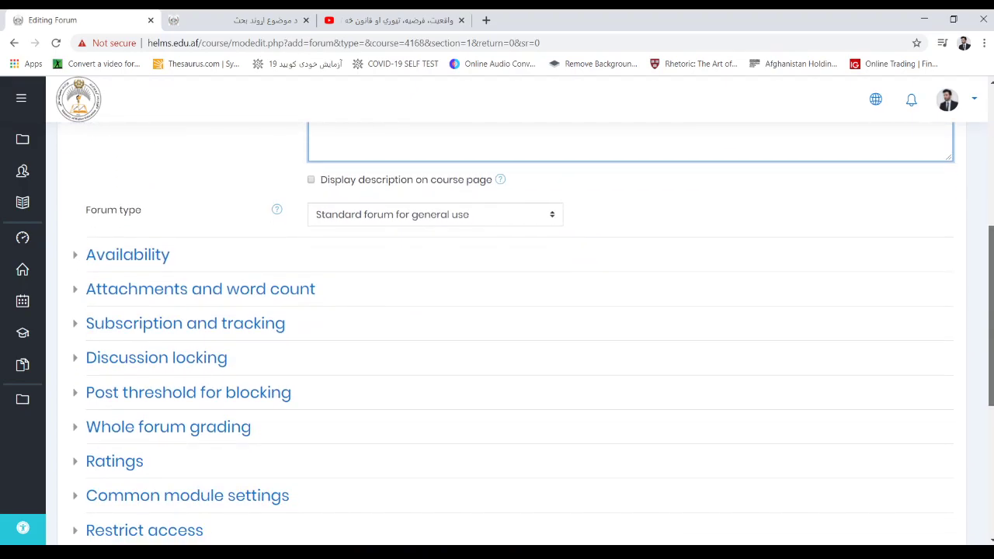
scroll(347, 382, down, 5)
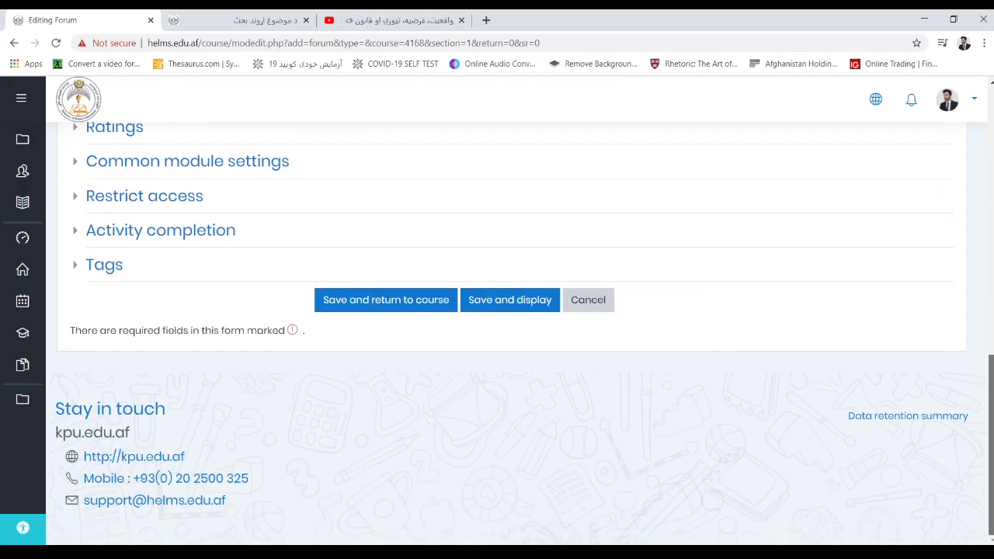
click(391, 310)
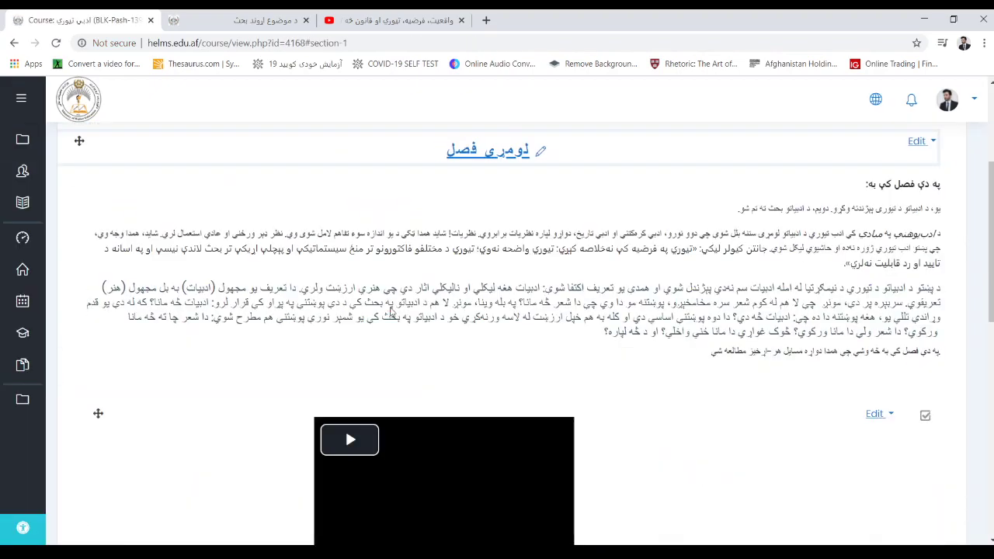
- Start a new Choice activity in the first chapter, below the discussion forum
scroll(344, 135, down, 4)
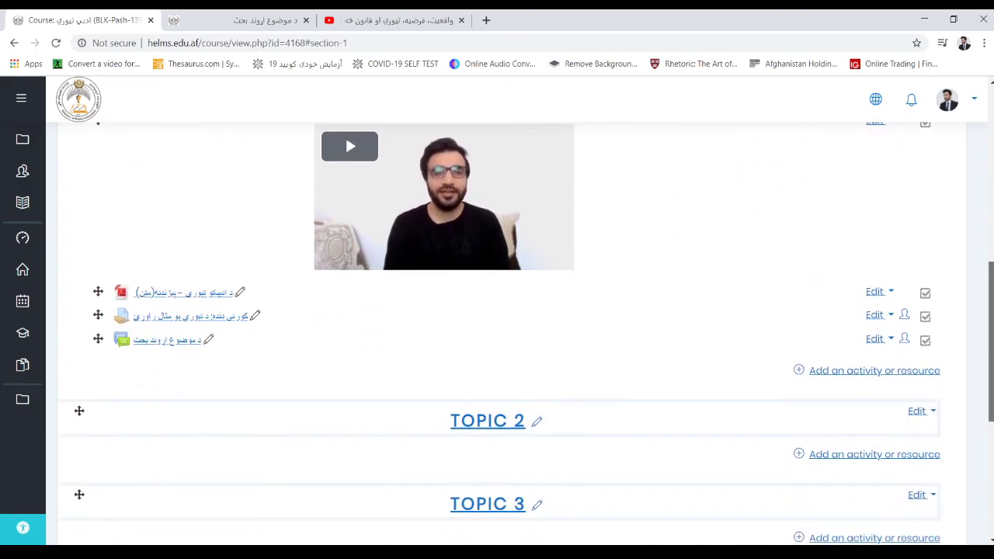
click(897, 371)
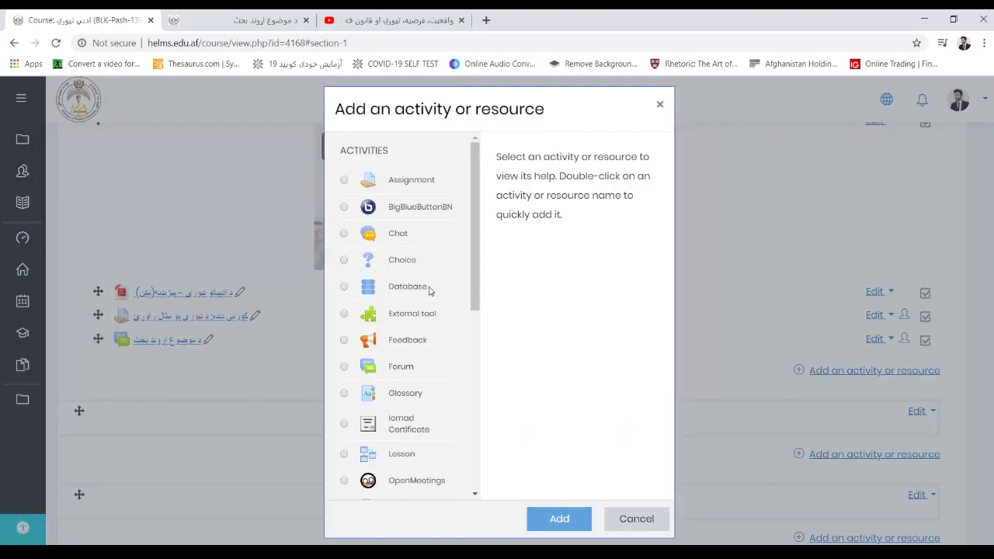
click(406, 264)
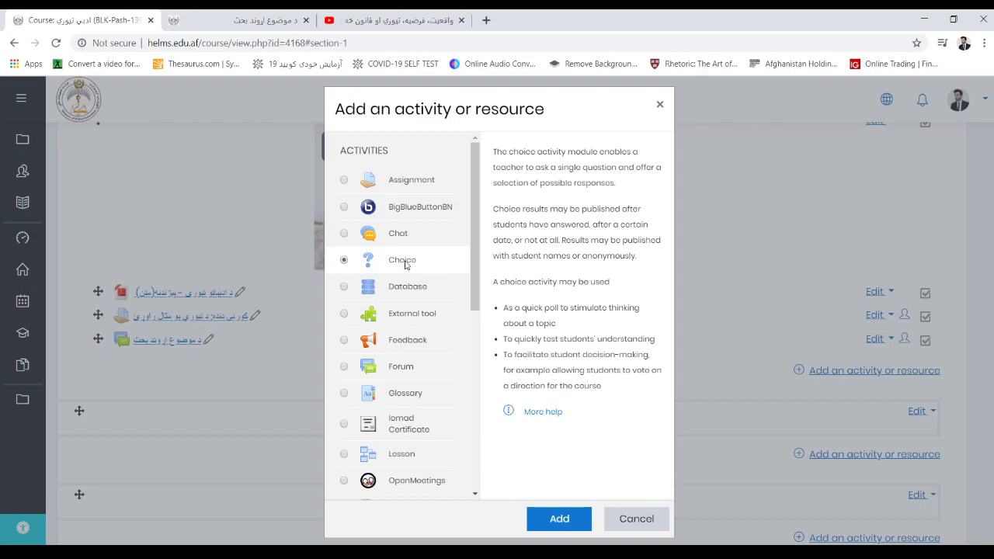
click(557, 520)
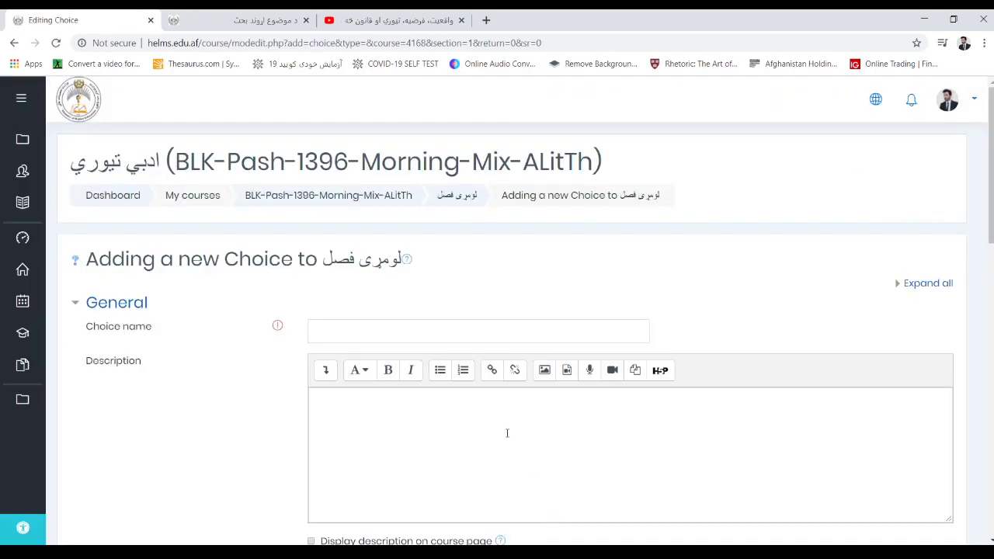
- Name the new choice "د درس ارزونه", copying the title from the matching choice in the BLitTh course
click(260, 19)
click(14, 44)
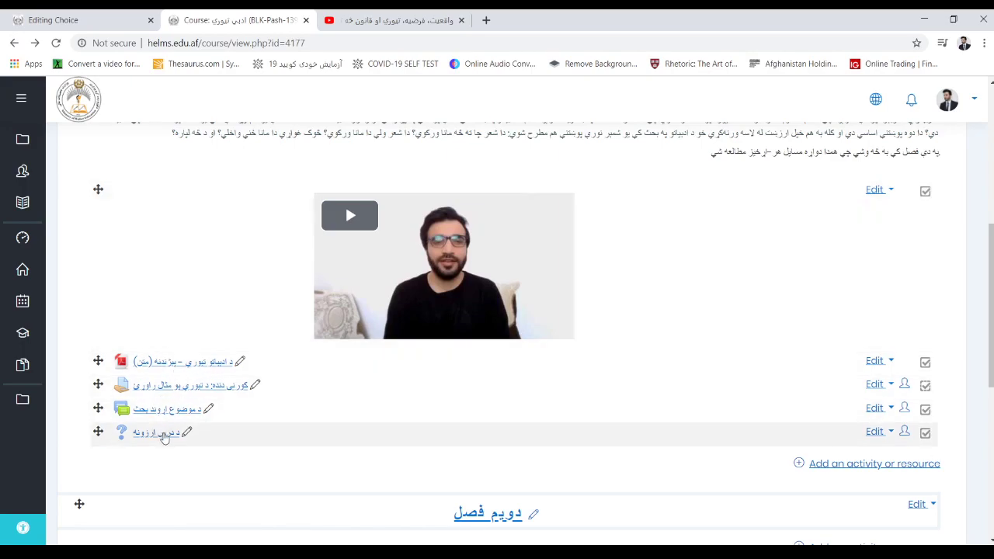
click(159, 434)
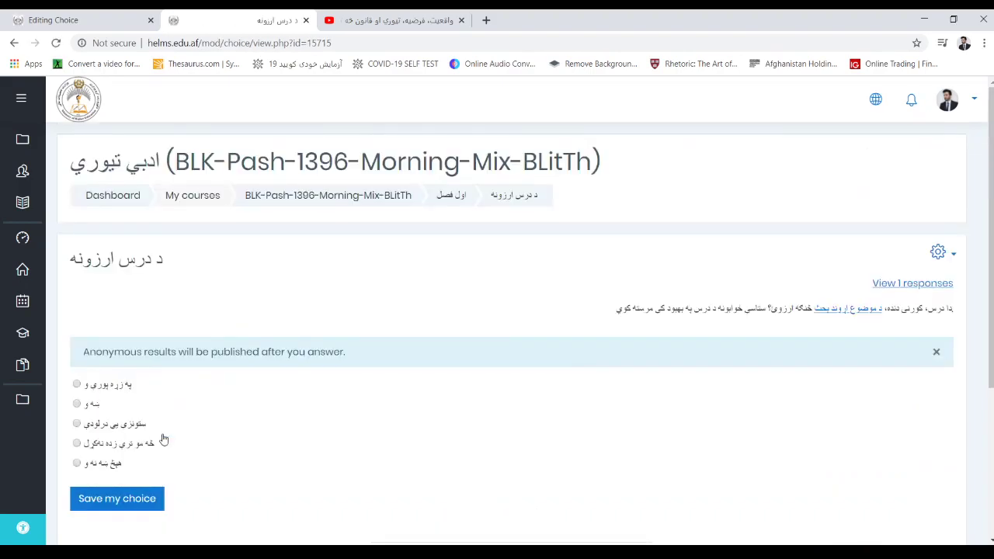
drag(175, 264, 64, 265)
key(ctrl+c)
click(59, 21)
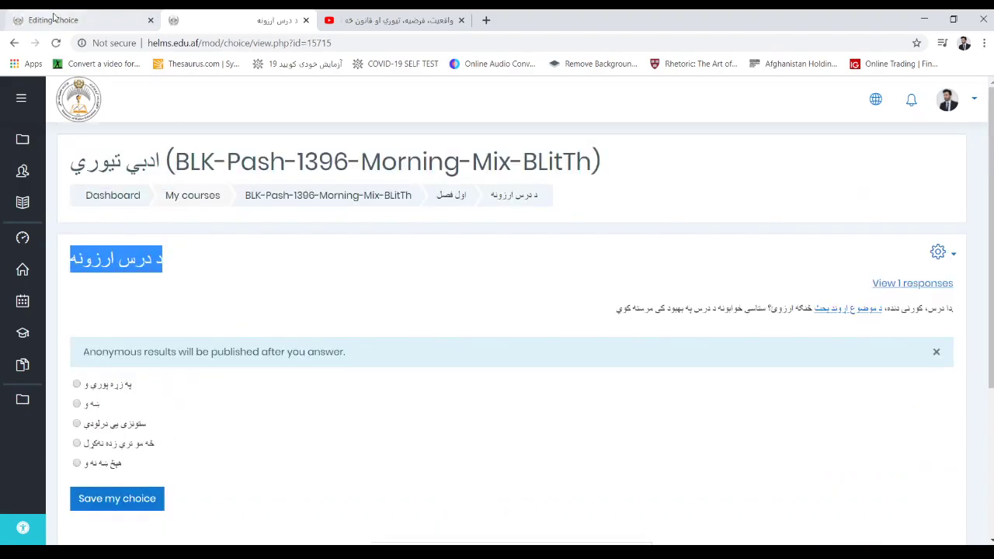
click(521, 334)
key(ctrl+v)
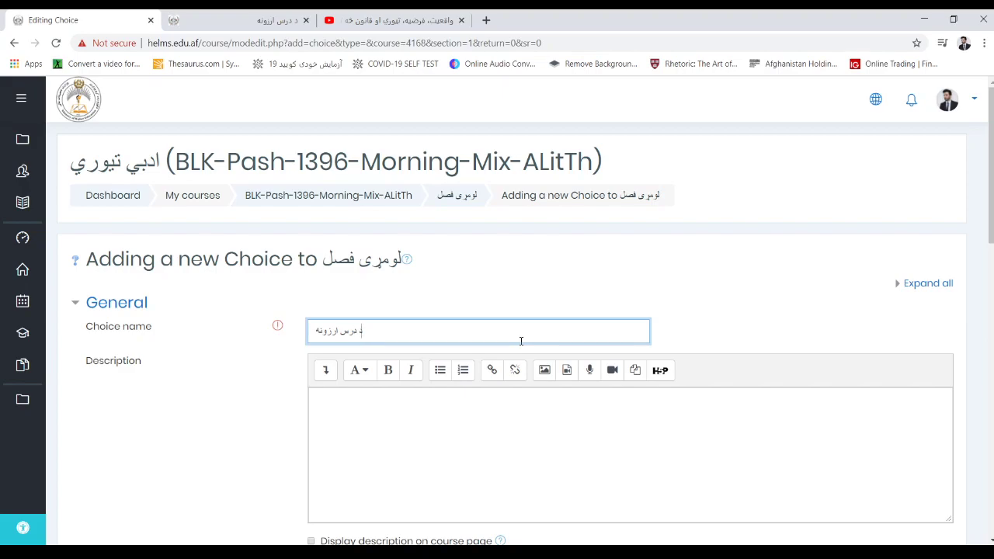
- Copy the BLitTh choice's description about rating the lesson, homework and discussion into the new choice's description
click(256, 21)
drag(612, 312, 954, 320)
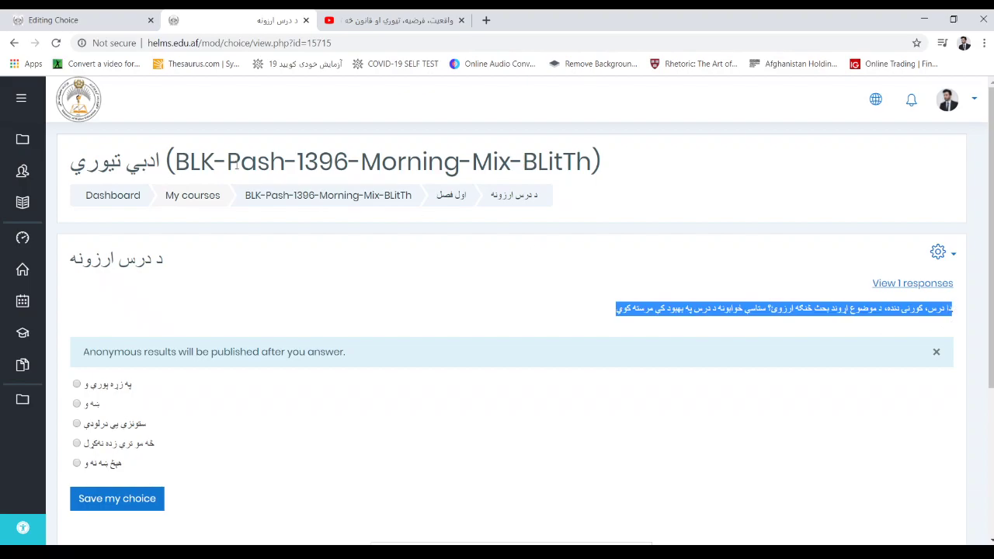
click(55, 20)
click(459, 427)
text(دا درس، کورنی دنده، د موضوع اروند بحث څنګه ارزوی؟ ستاسی ځوابونه د درس په بهبود کی مرسته کوی)
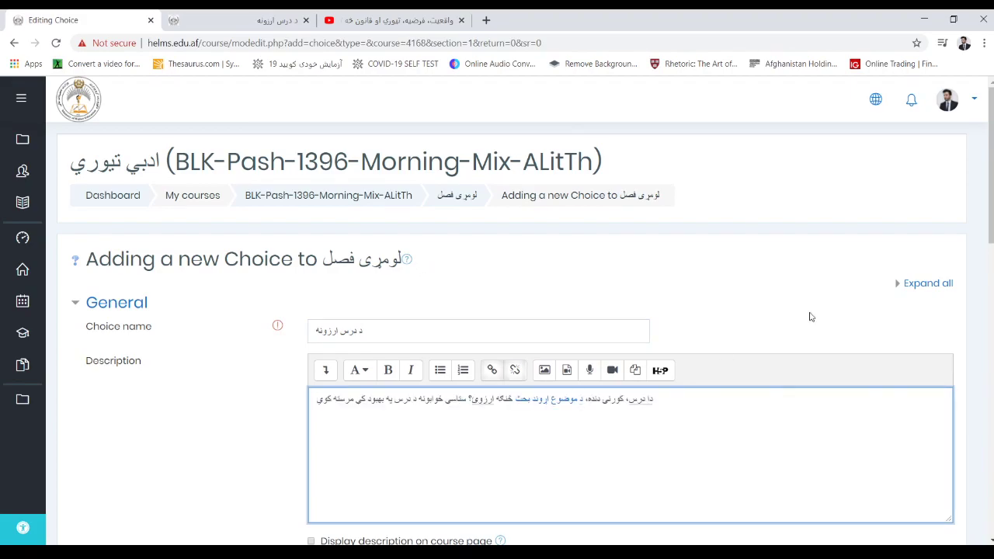
- Enter "ډیر ښه و" as the choice's Option 1 and add three more option fields to the form
scroll(497, 350, down, 2)
scroll(497, 334, down, 3)
scroll(497, 334, up, 1)
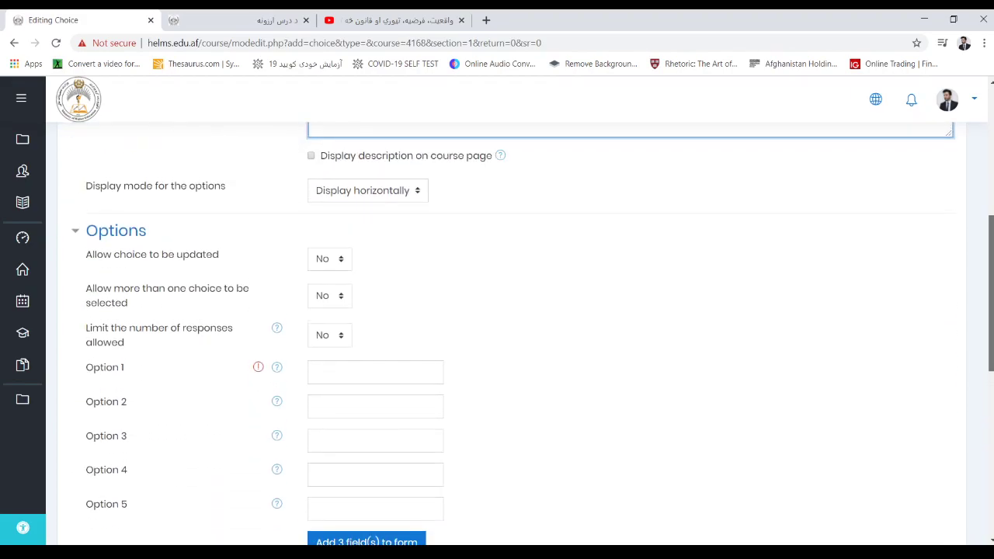
scroll(490, 295, down, 1)
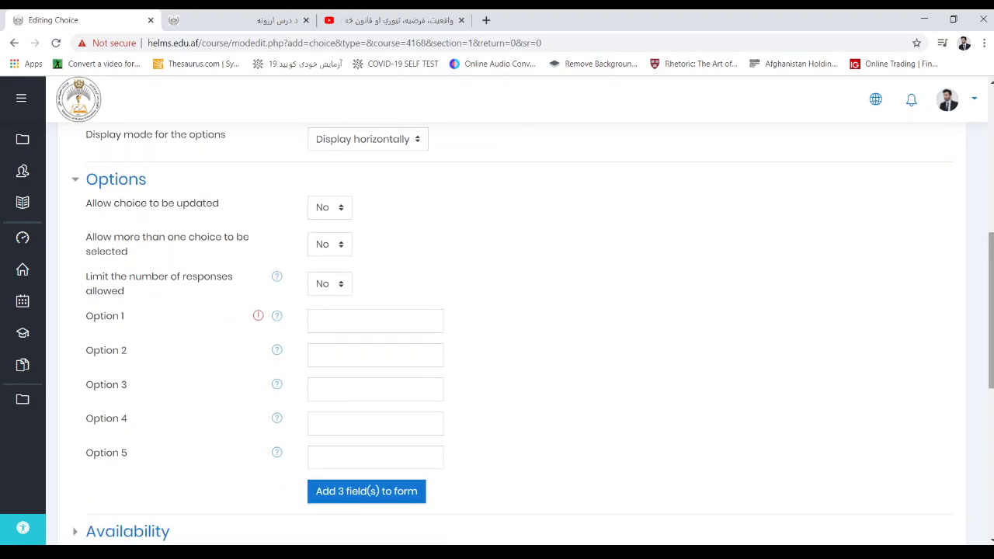
click(380, 327)
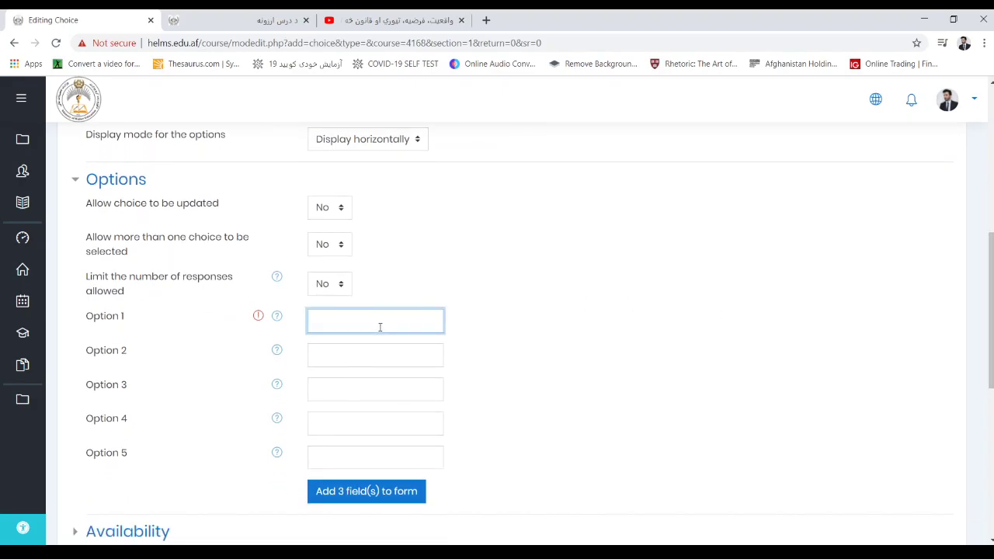
text(N)
key(BackSpace)
text(ډیر ښه و)
key(Return)
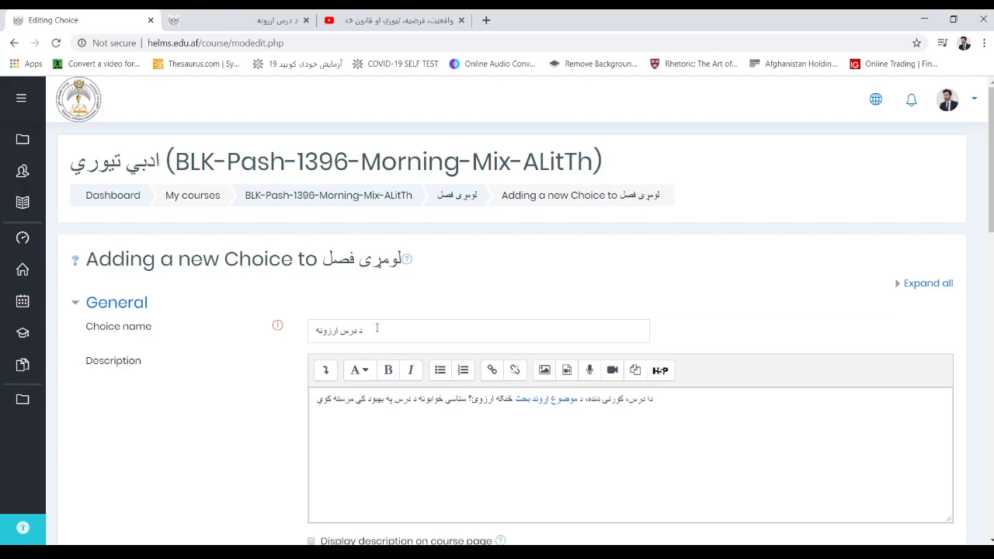
- Enter "ښه و" as the choice's Option 2 and move on to Option 3
scroll(513, 342, down, 7)
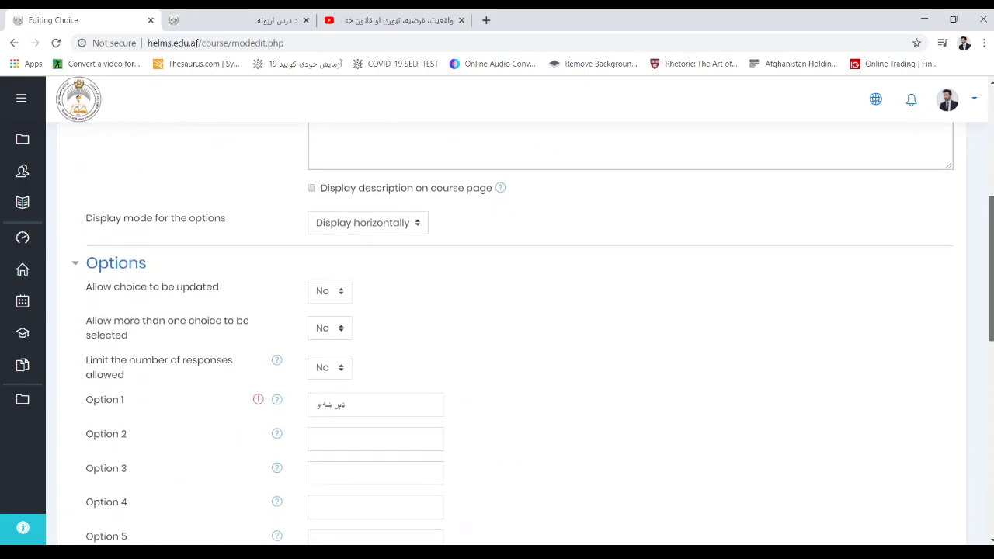
click(383, 275)
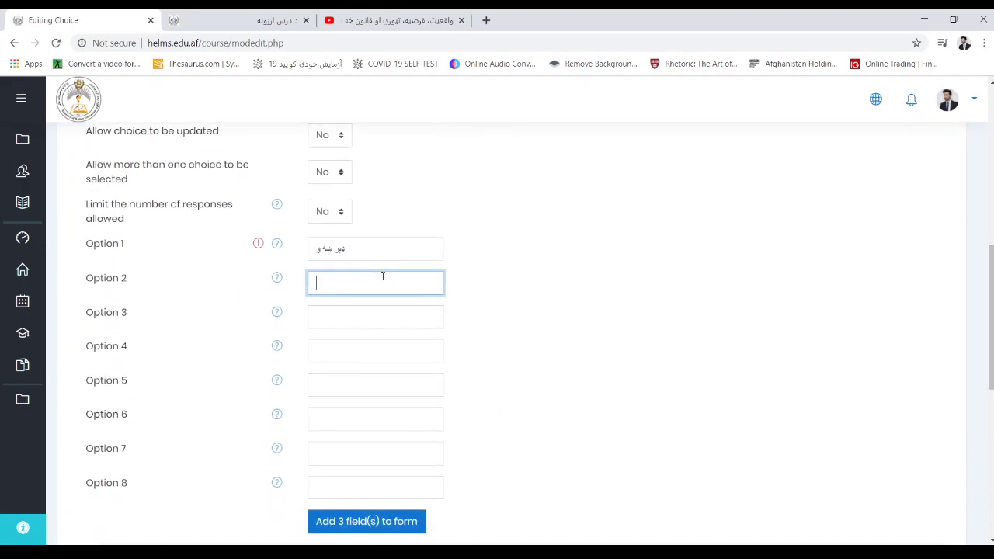
text(ښ)
key(BackSpace)
text(ښه و)
click(389, 320)
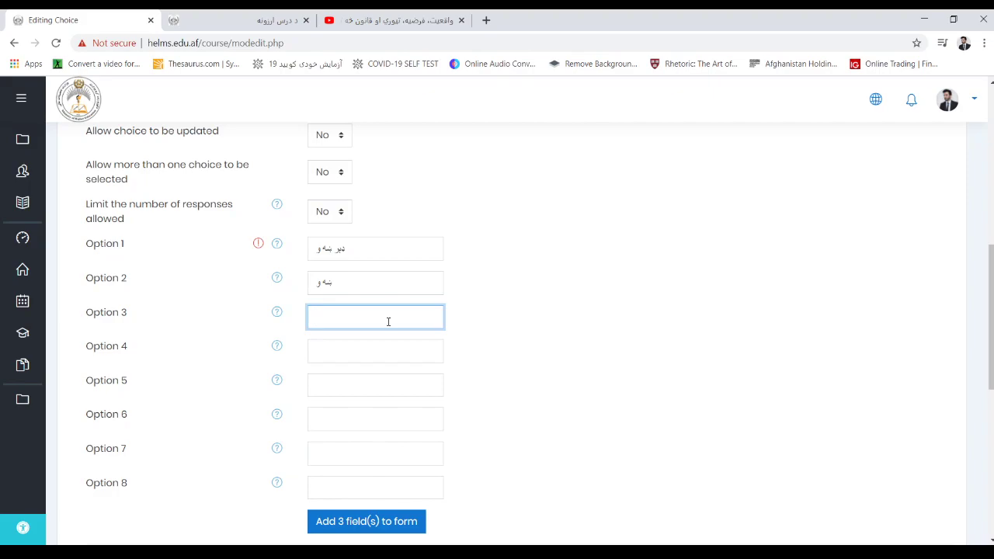
- Enter "بد نه و", "بد و" and "ډېر بد و" as the choice's Options 3, 4 and 5, and save it back to the course
text(ببد نه و)
click(389, 355)
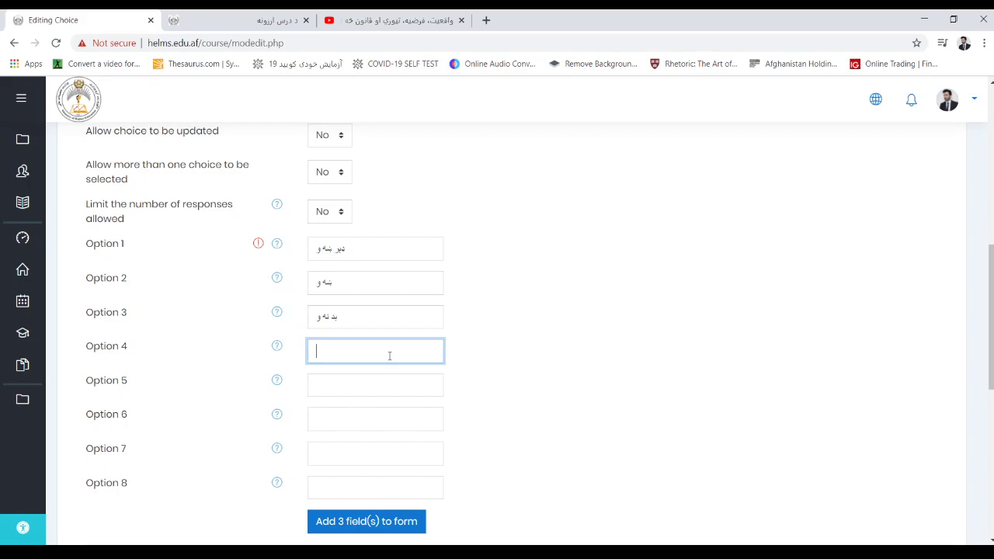
text(بد و)
click(391, 378)
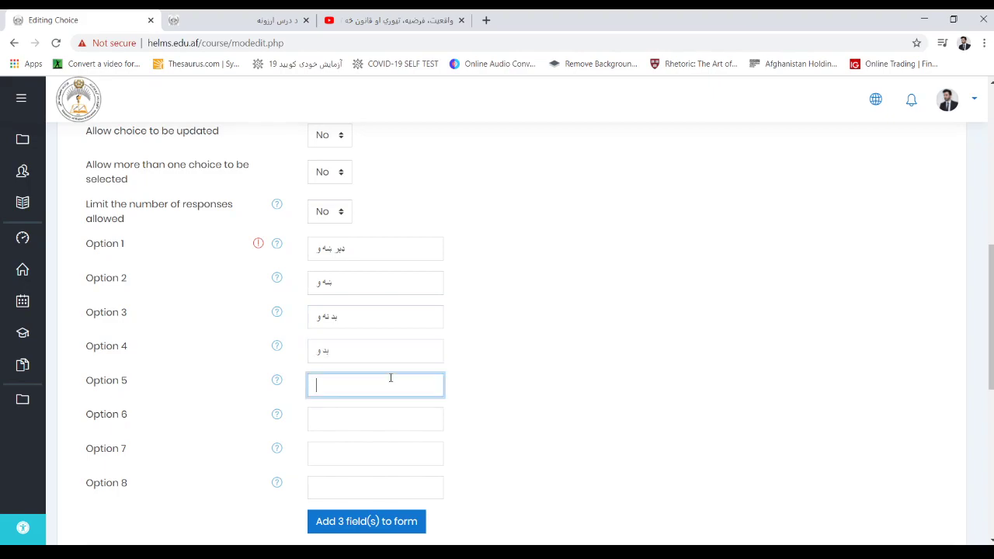
text(ډېر بد و)
drag(990, 319, 990, 432)
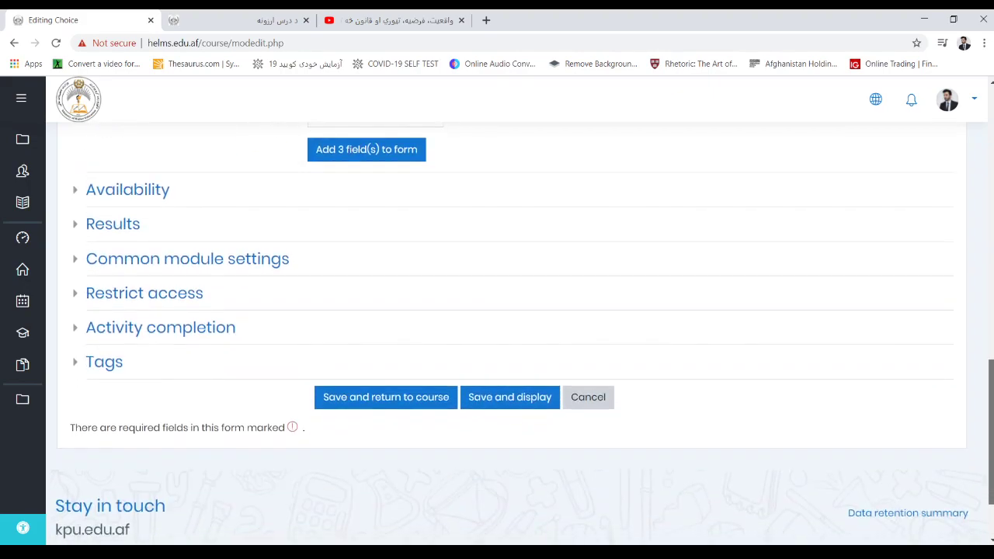
click(406, 401)
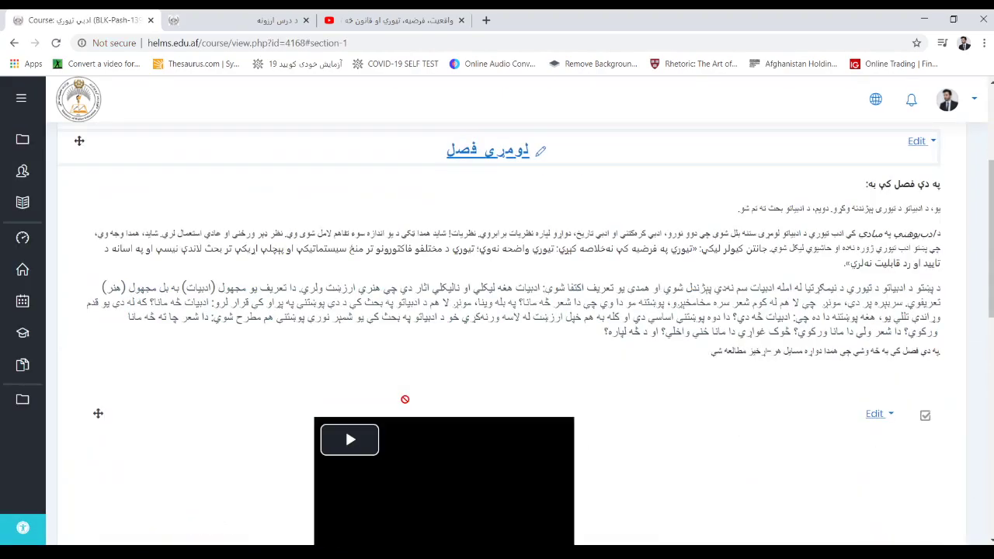
- Review the first chapter's introduction, embedded video, lesson file, homework, discussion forum and evaluation choice on the course page
scroll(497, 311, down, 3)
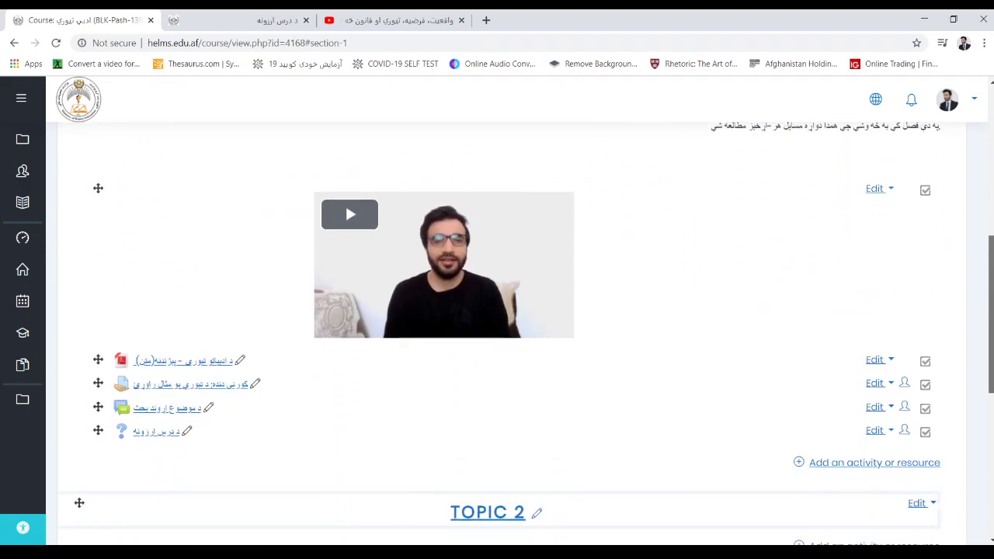
scroll(497, 310, down, 1)
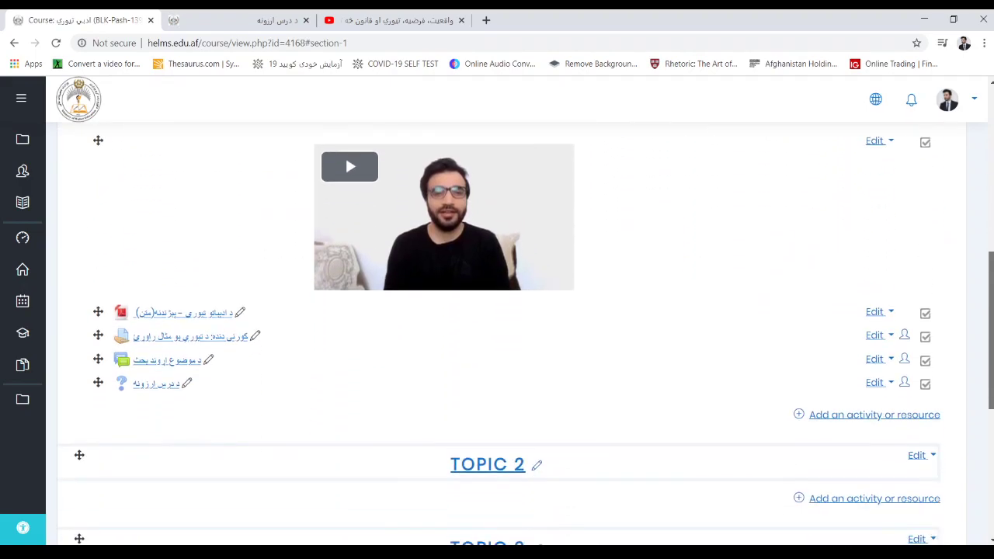
scroll(497, 311, up, 2)
scroll(497, 311, up, 2)
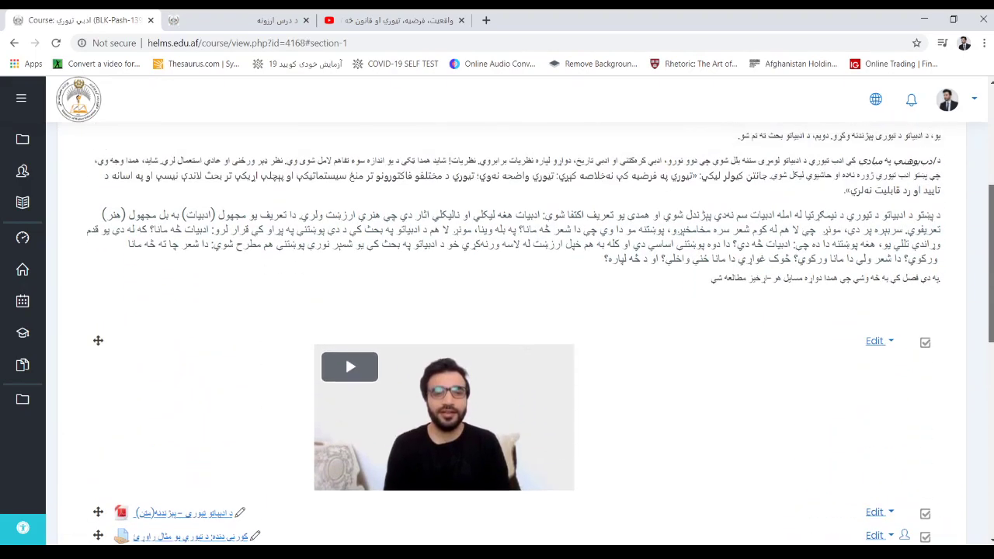
scroll(497, 310, down, 3)
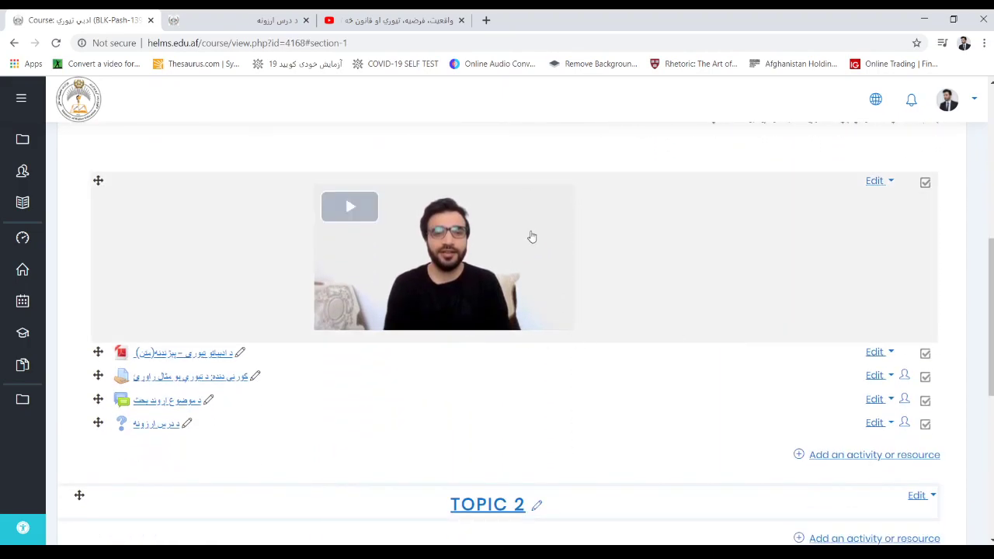
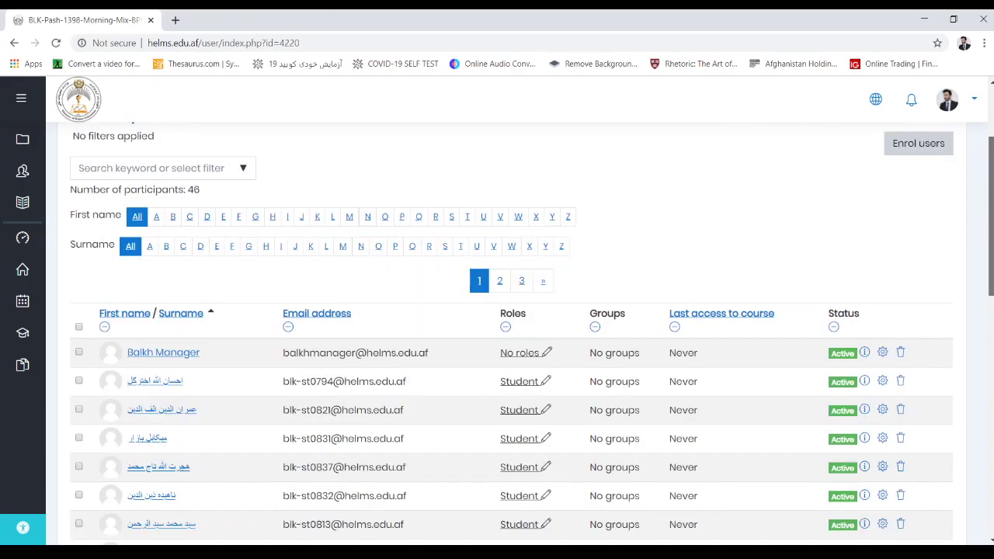
- Examine the first page of the BPhntx course's participants, including their roles, last access and status
scroll(497, 350, up, 3)
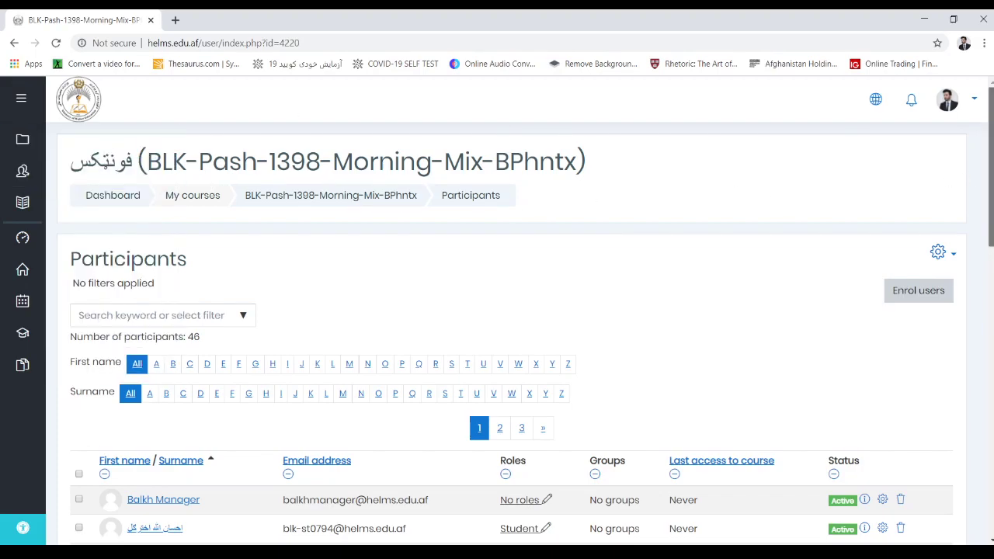
scroll(990, 171, down, 1)
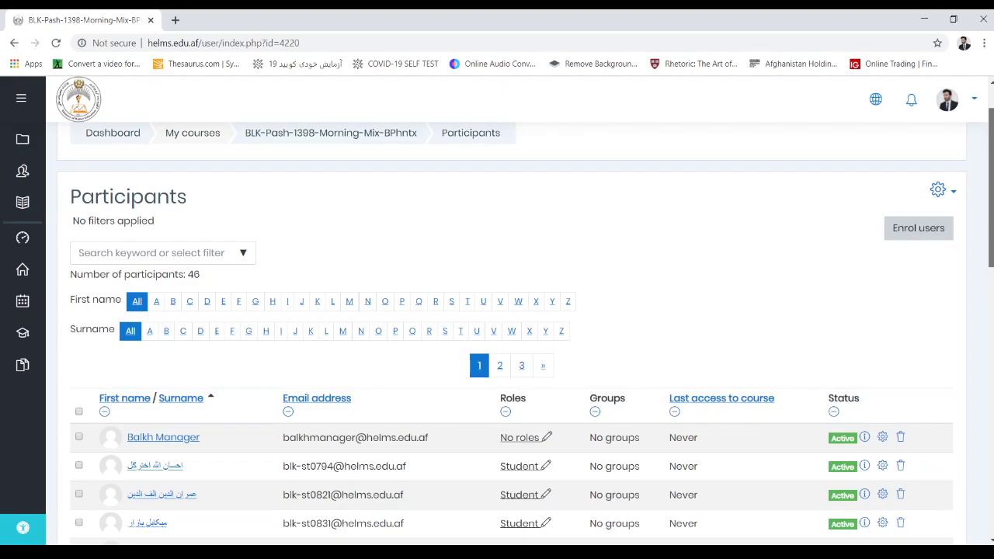
scroll(513, 326, down, 1)
scroll(512, 334, down, 4)
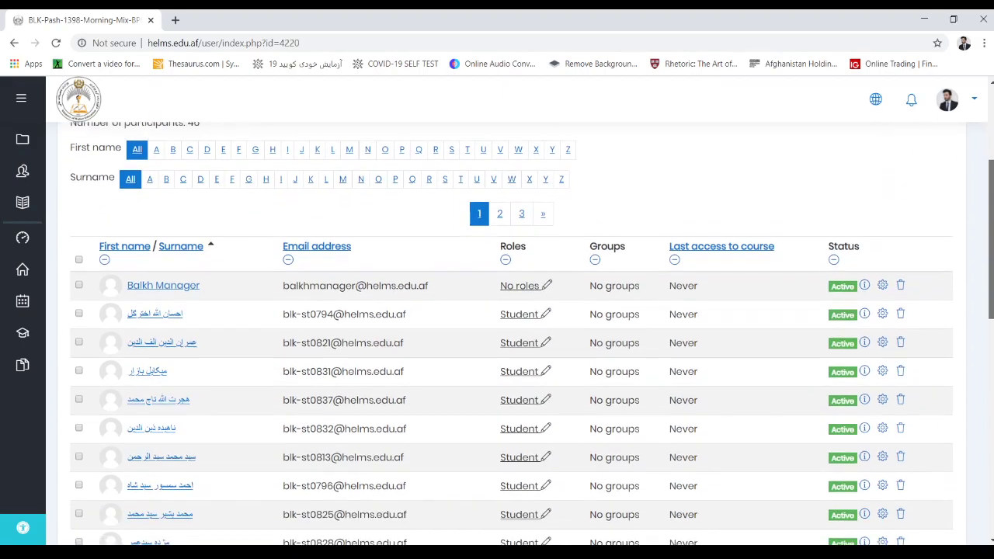
scroll(513, 334, down, 2)
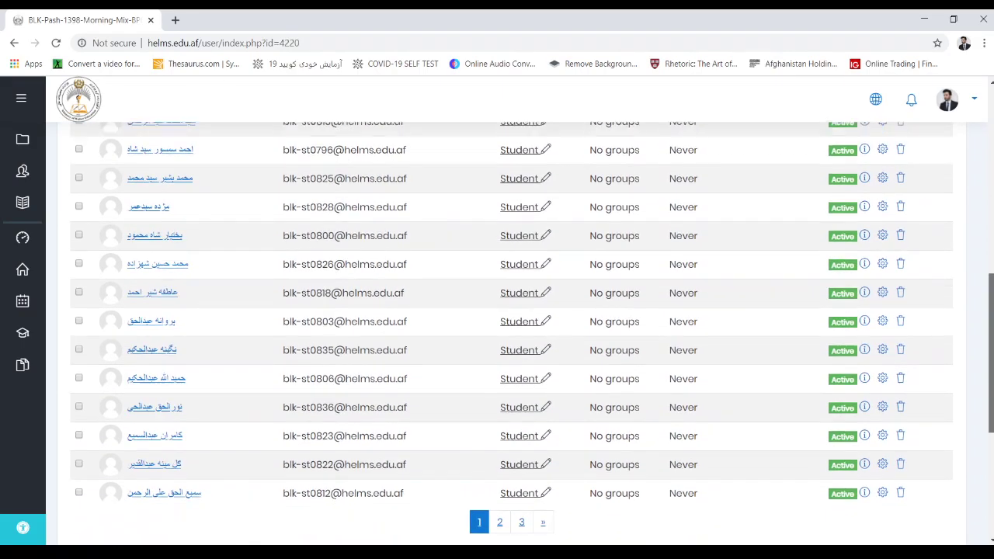
scroll(687, 300, up, 5)
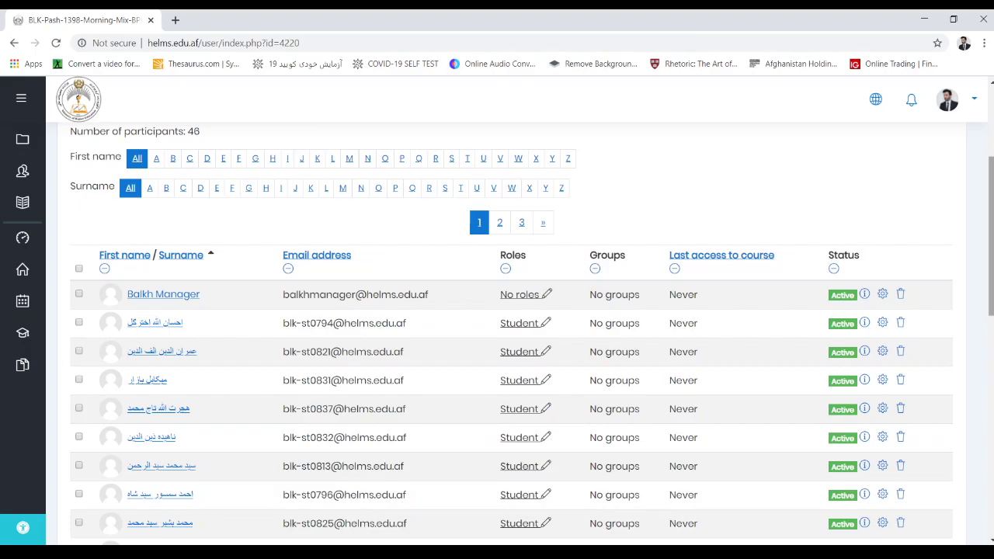
scroll(497, 333, down, 2)
scroll(497, 334, down, 3)
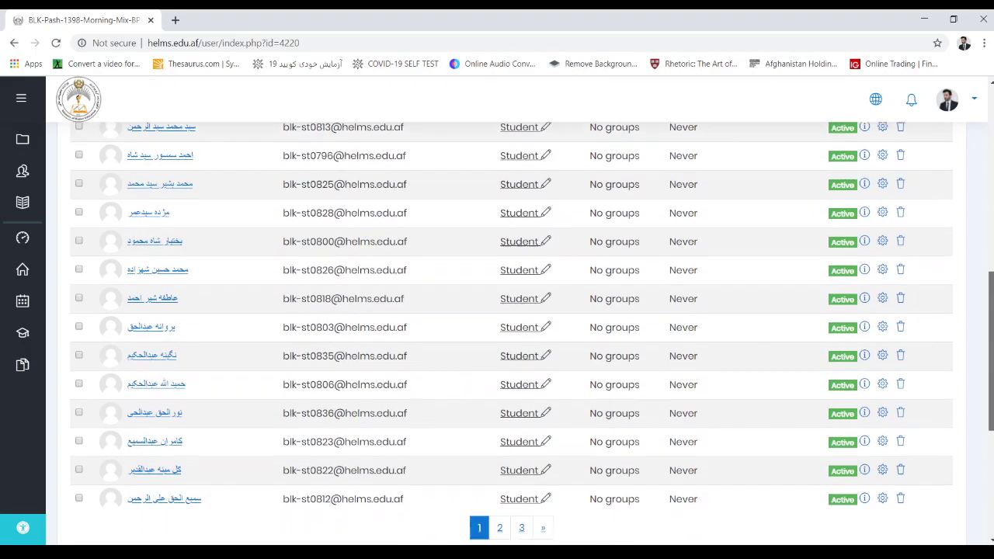
scroll(991, 243, down, 1)
scroll(991, 242, up, 4)
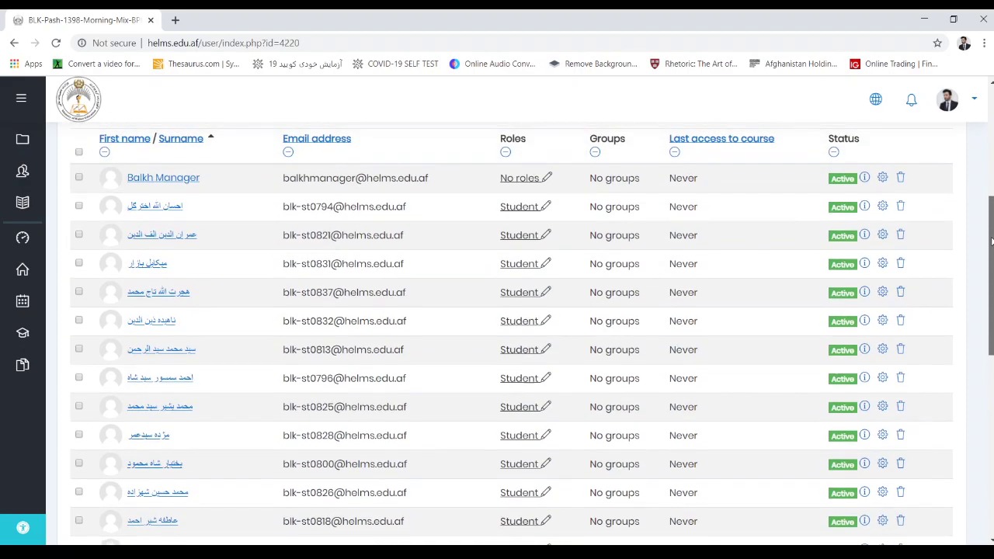
drag(991, 242, 992, 126)
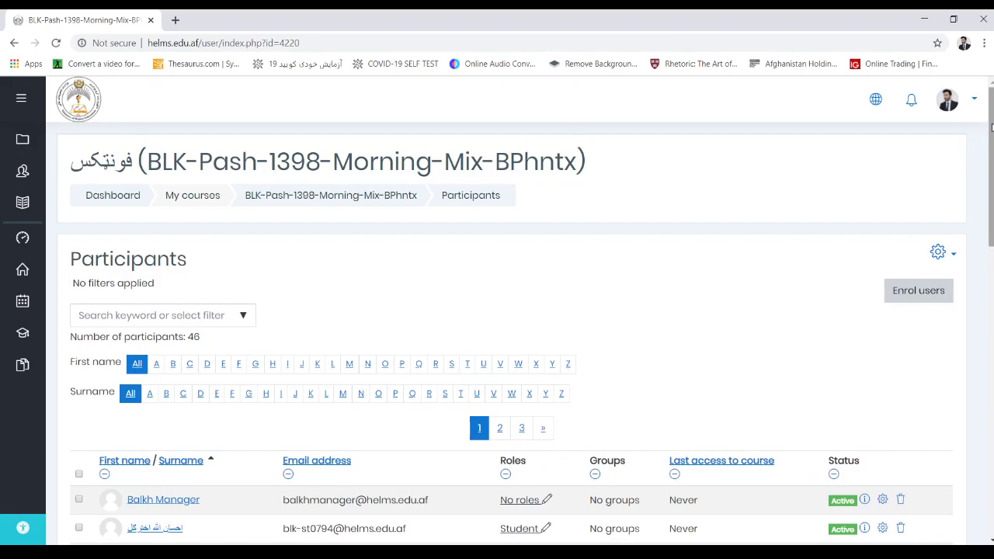
- Go to the dashboard and hide the Timeline blocks, leaving the navigation menu collapsed
mouse_move(14, 152)
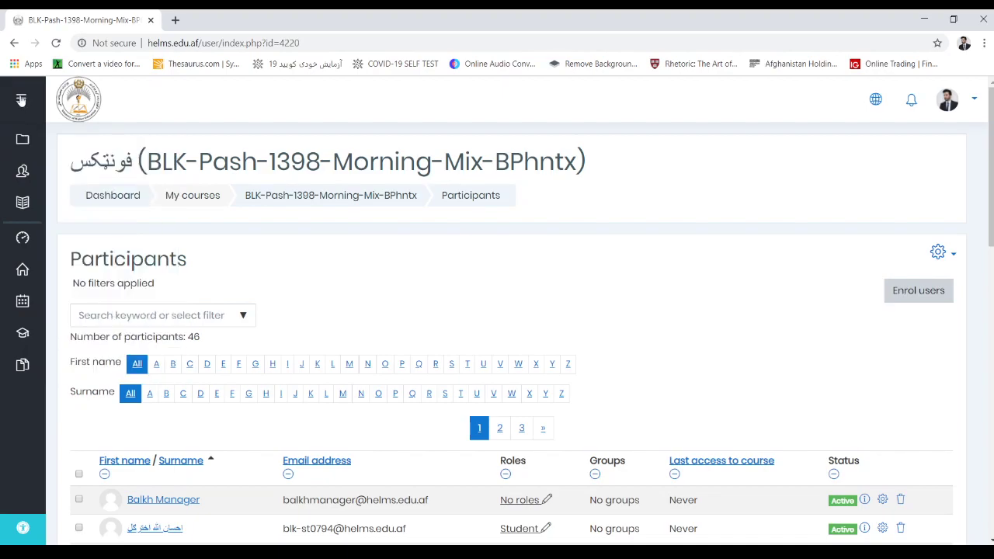
click(28, 241)
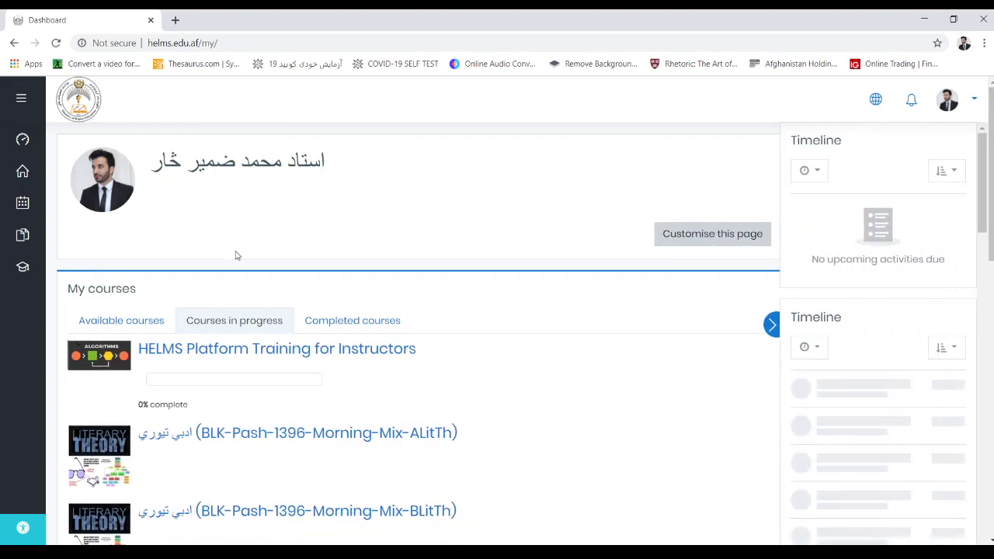
click(22, 99)
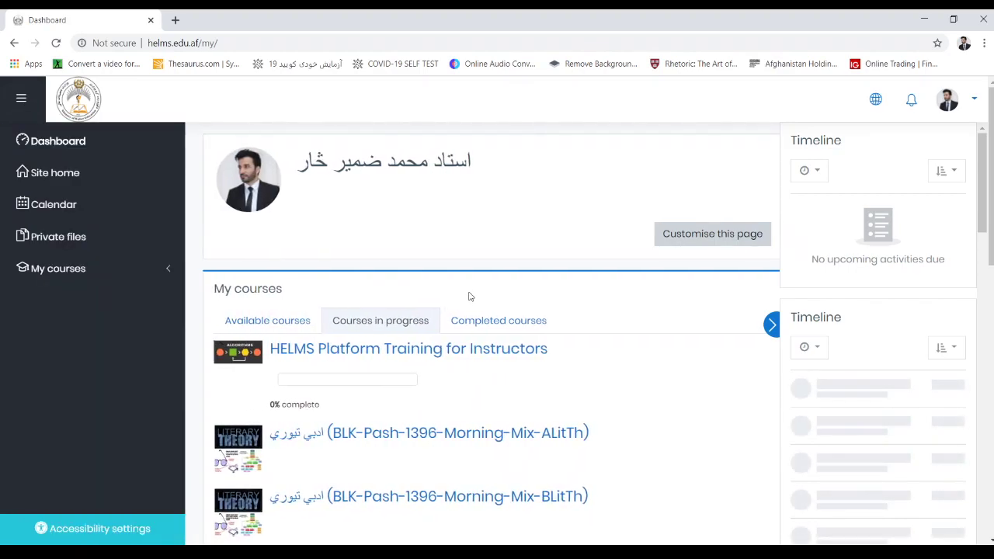
click(767, 325)
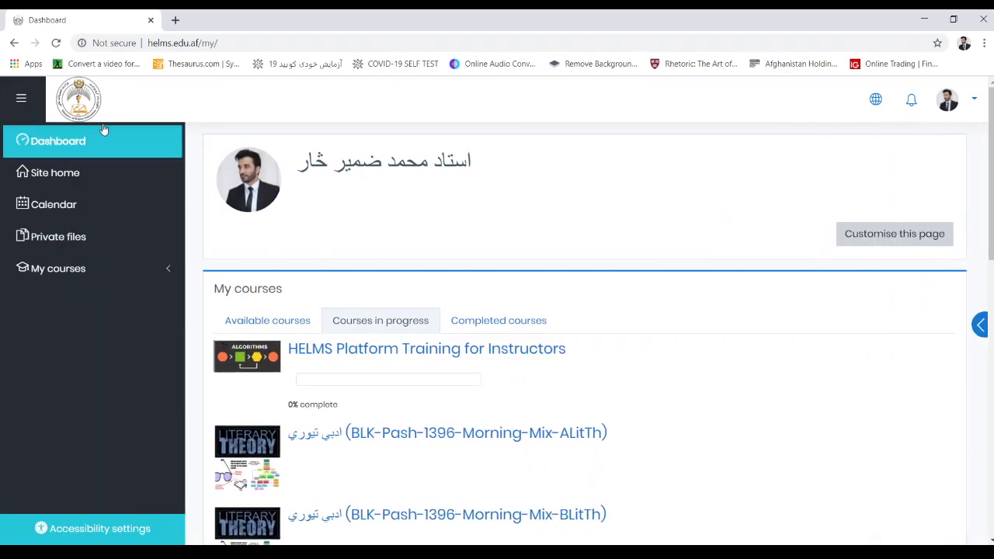
click(21, 99)
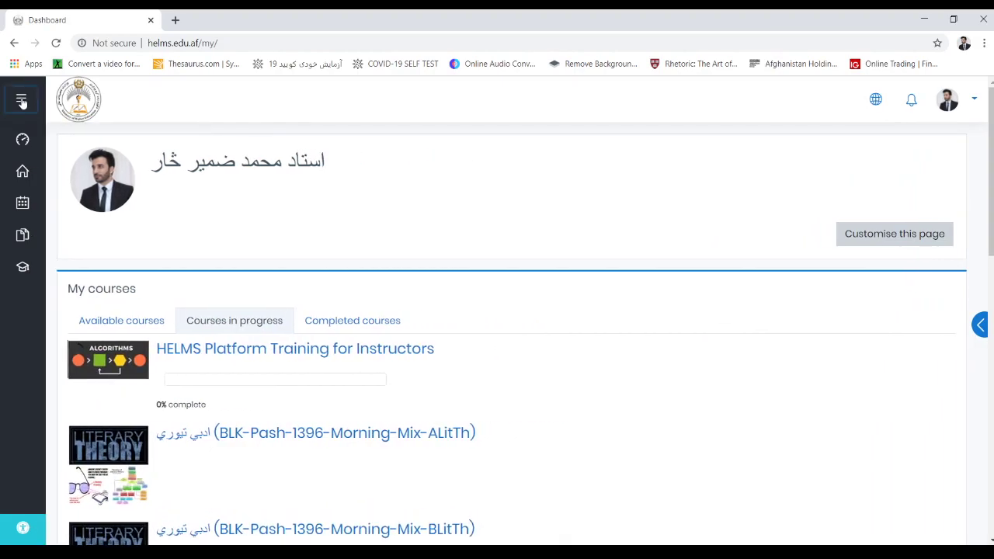
- View the May 2020 calendar with its homework deadlines and return to the dashboard
click(21, 203)
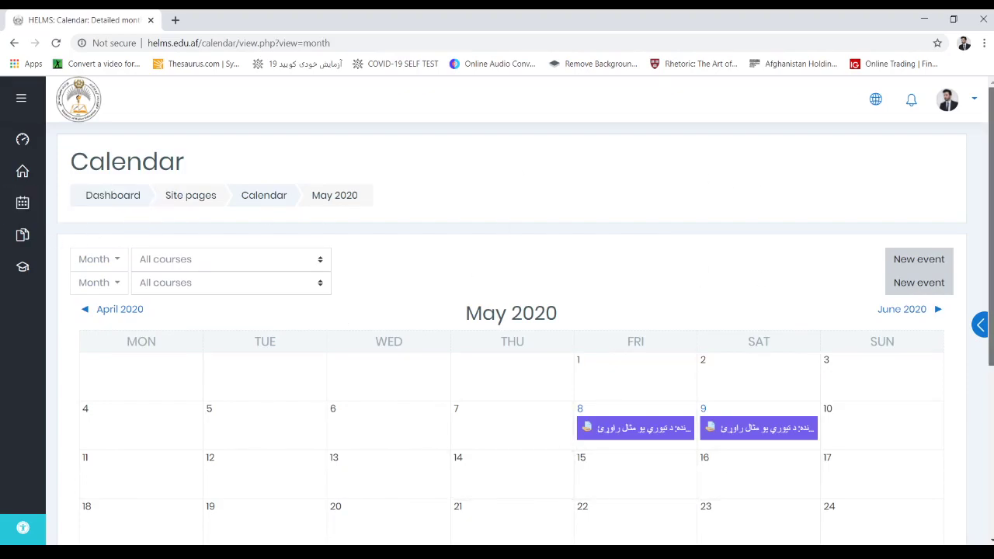
scroll(511, 350, down, 2)
scroll(511, 349, down, 2)
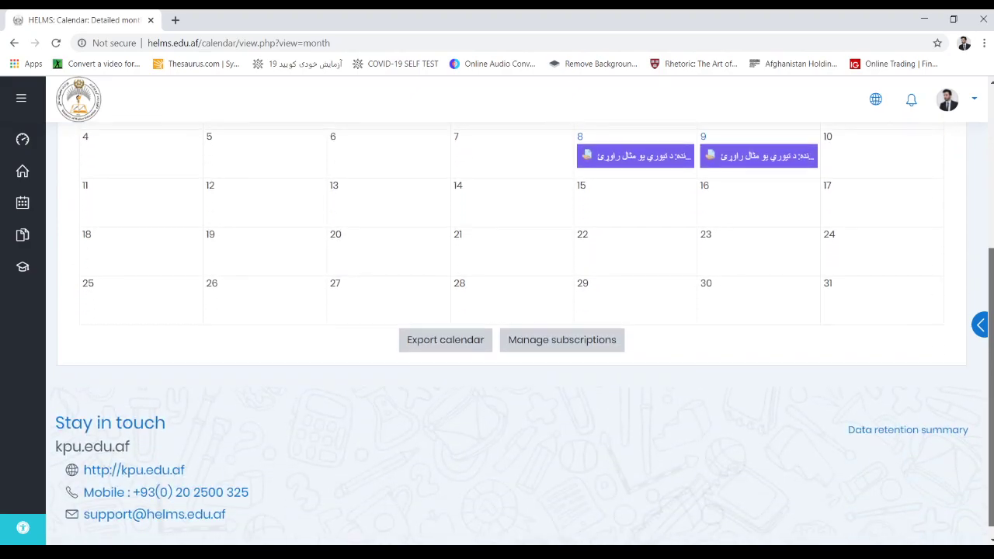
scroll(511, 349, up, 4)
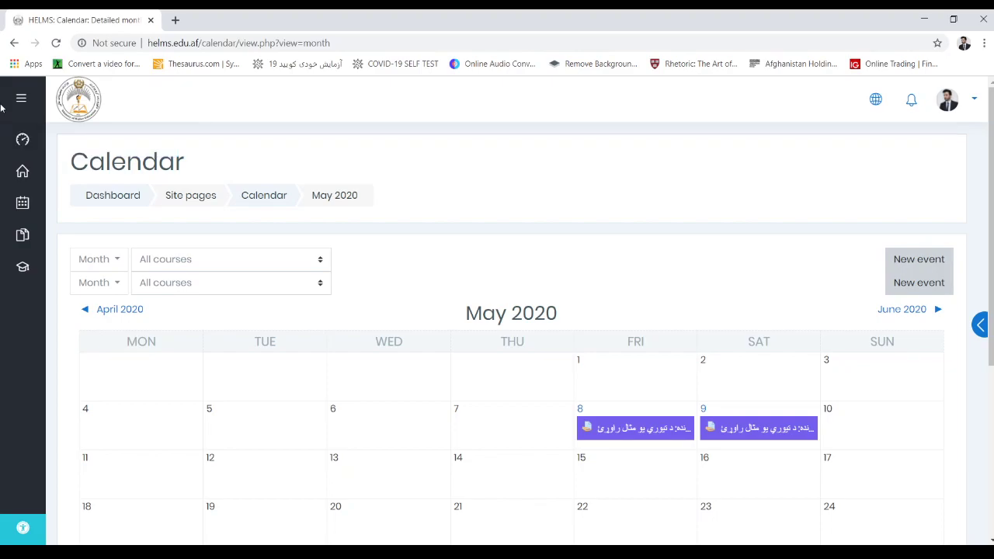
click(25, 146)
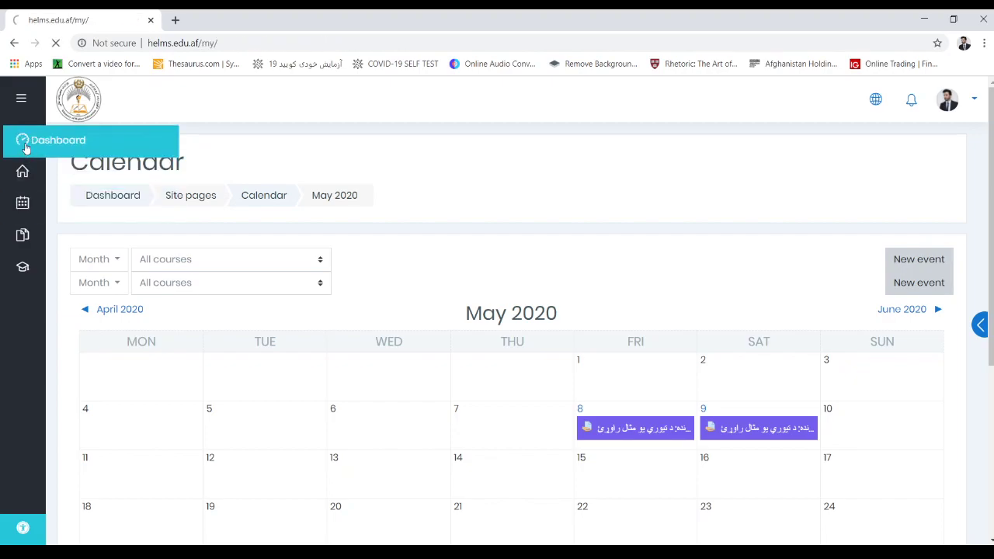